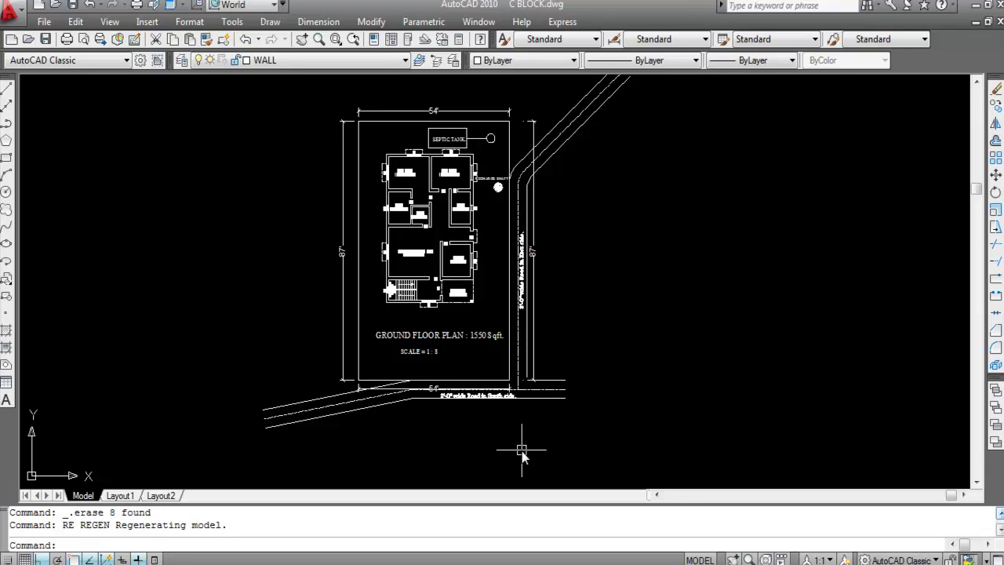
Examine the ground floor site plan, including the plot dimensions, the building position and the south and east roads.
scroll(416, 190, "up", 2)
scroll(462, 314, "down", 2)
scroll(479, 204, "down", 2)
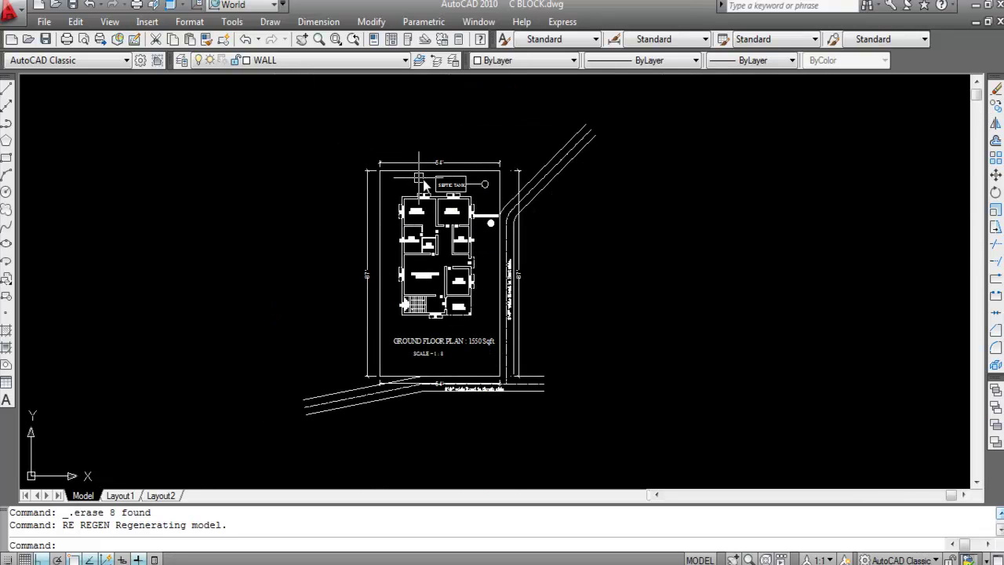
scroll(478, 164, "up", 1)
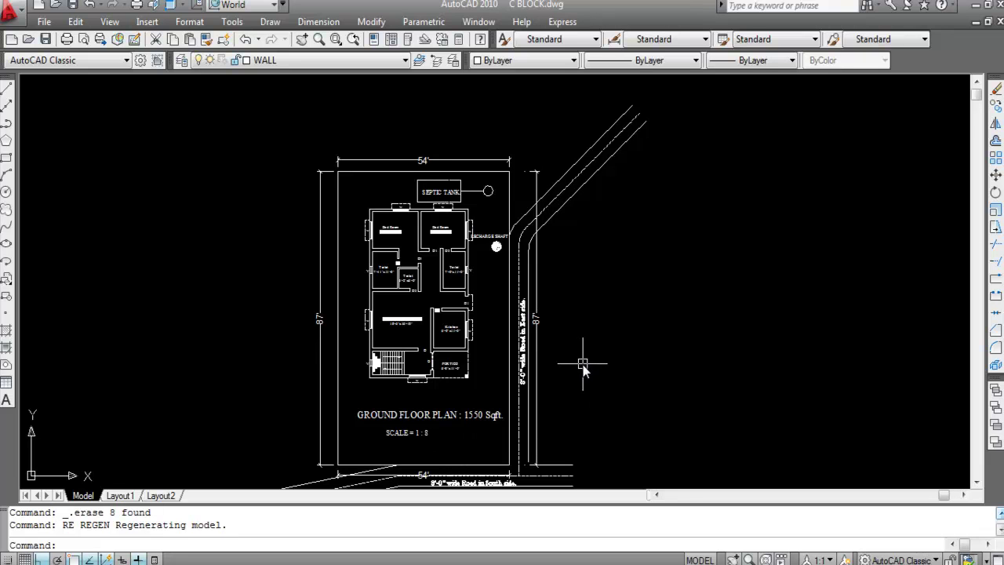
scroll(495, 296, "down", 2)
scroll(444, 382, "up", 3)
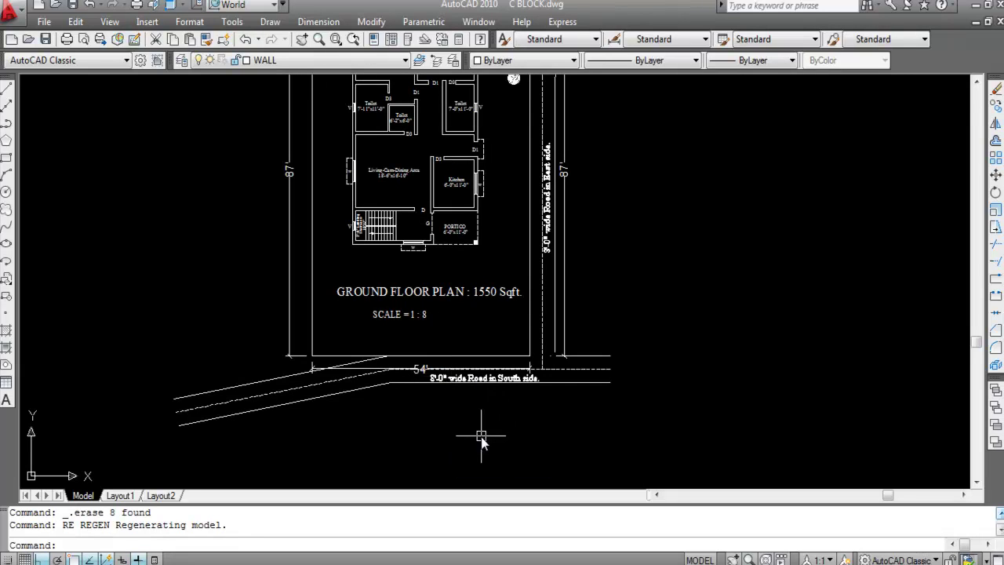
scroll(476, 441, "down", 2)
scroll(539, 328, "up", 3)
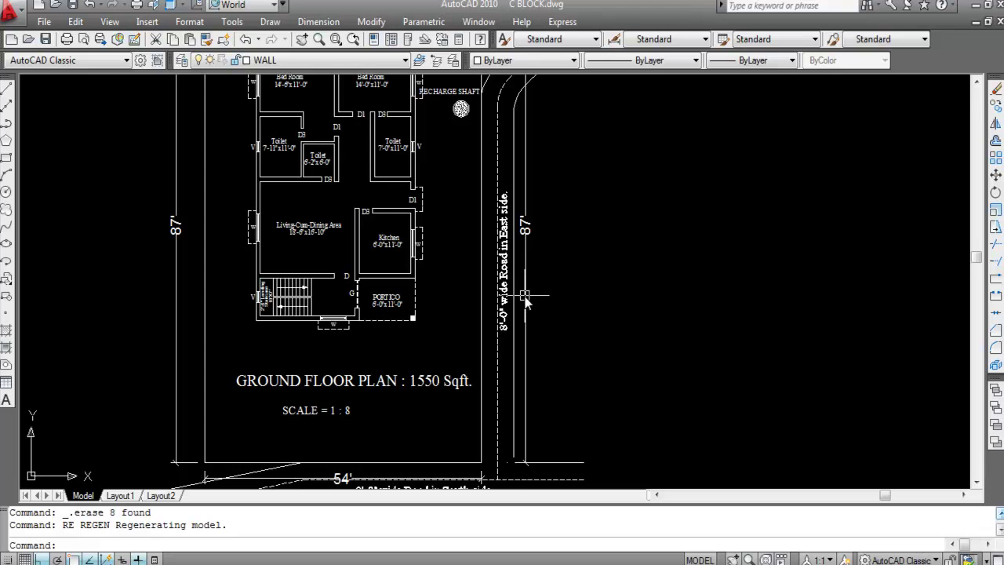
scroll(522, 303, "down", 3)
scroll(392, 384, "up", 2)
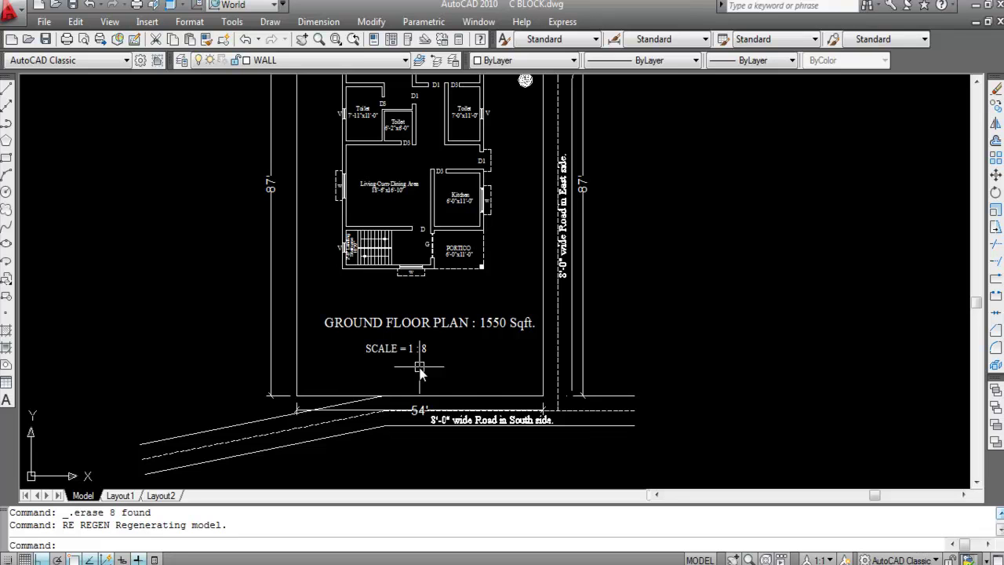
scroll(326, 403, "down", 2)
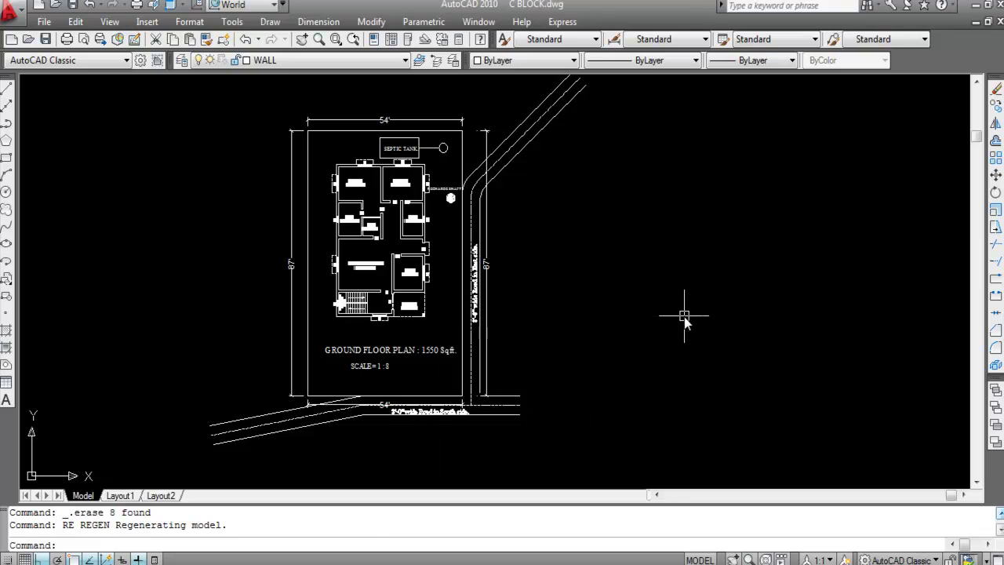
Draw a closed 54' wide by 87' high rectangular plot boundary with lines, beside the existing site plan.
type("L")
key("Return")
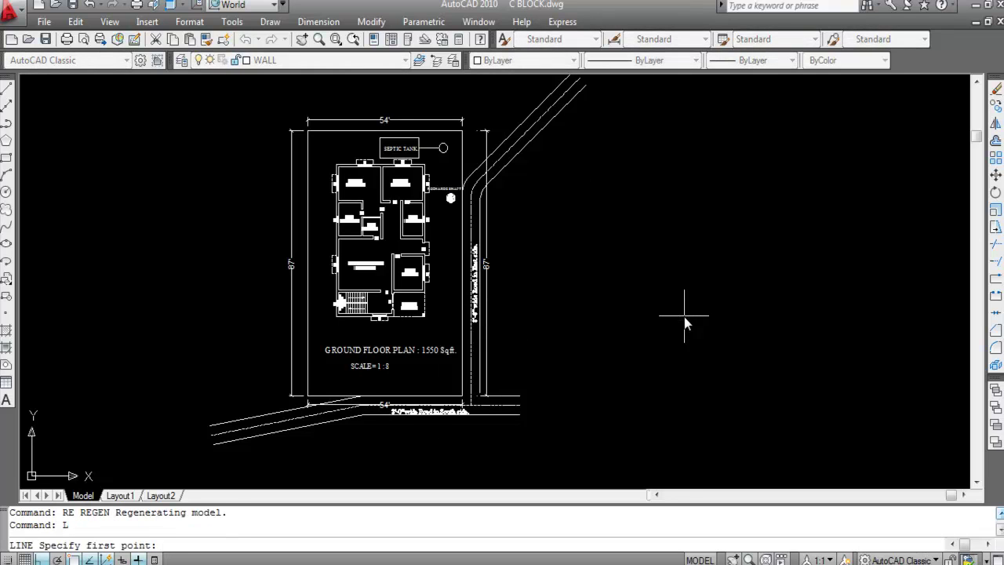
left_click(625, 191)
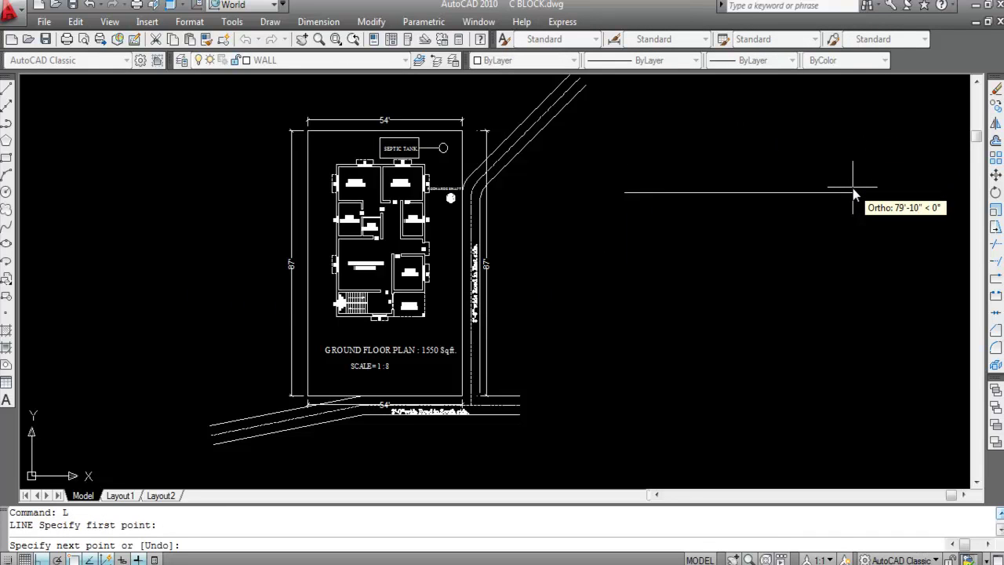
type("54'")
key("Return")
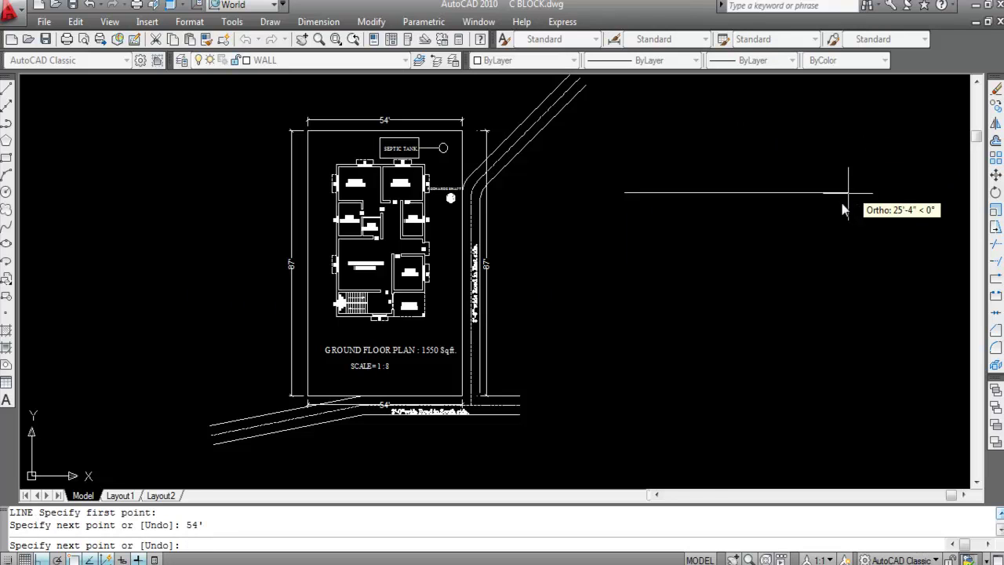
type("87'")
key("Return")
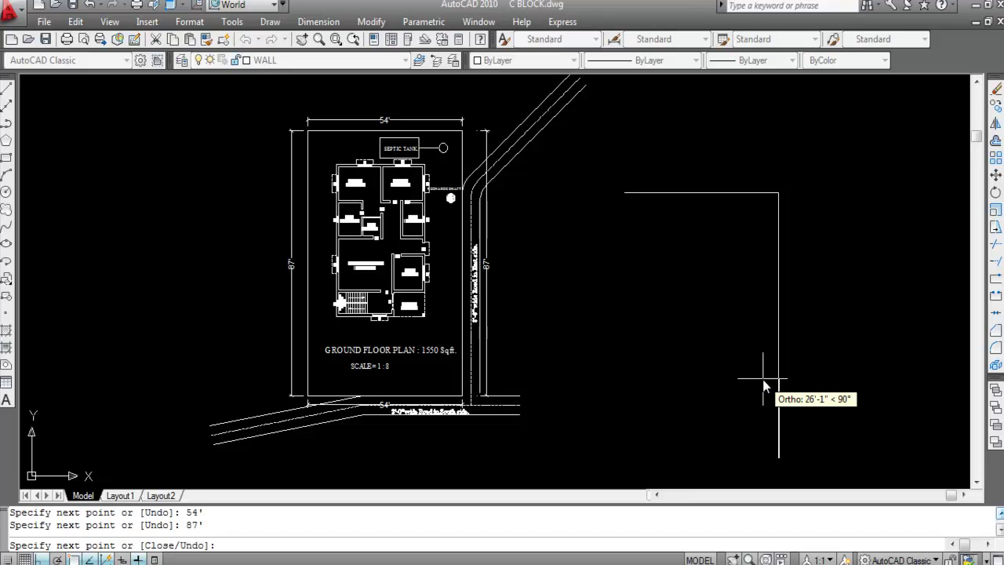
type("54'")
key("Return")
type("CL")
key("Return")
scroll(447, 216, "down", 1)
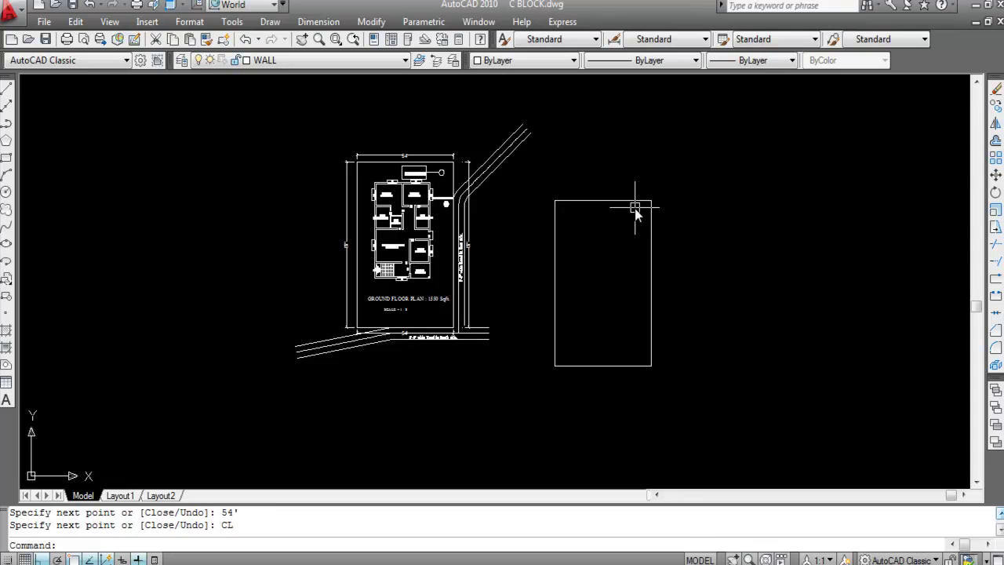
Add a linear dimension to the new plot boundary's top edge, placed just above it.
left_click(318, 21)
left_click(326, 67)
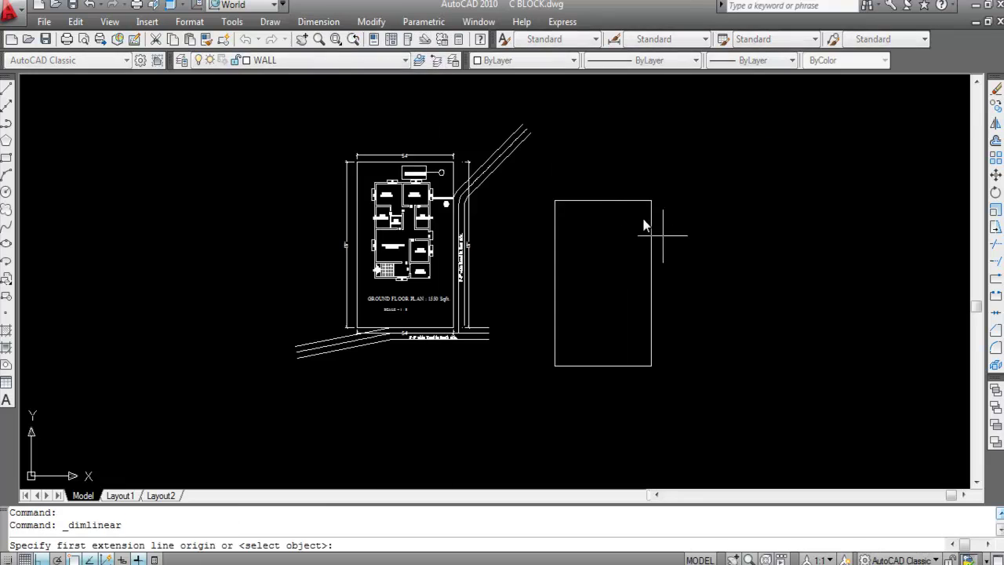
scroll(641, 215, "up", 2)
key("Return")
left_click(597, 196)
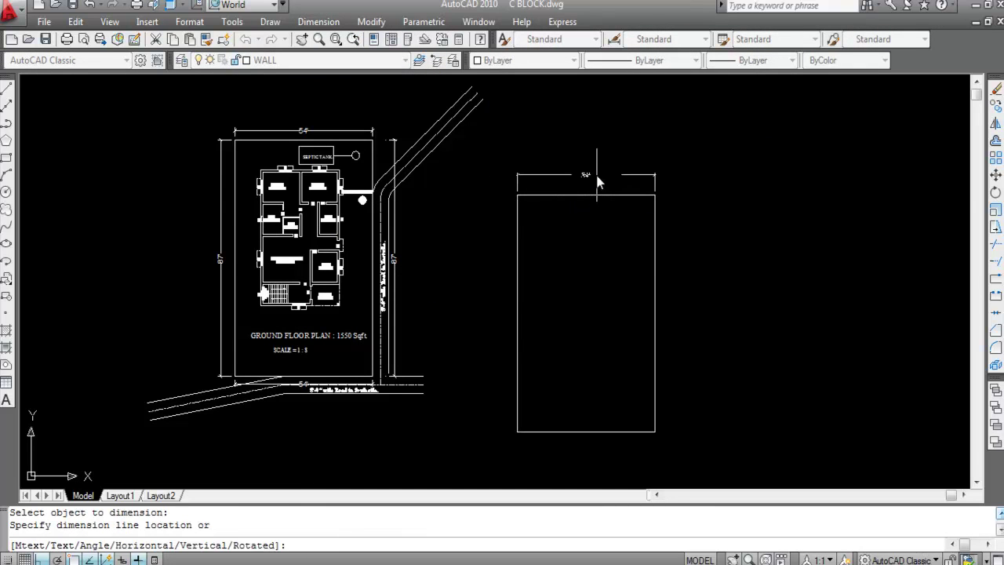
left_click(595, 179)
scroll(620, 233, "up", 2)
Add a linear dimension to the new plot boundary's right edge, placed just outside it.
key("Return")
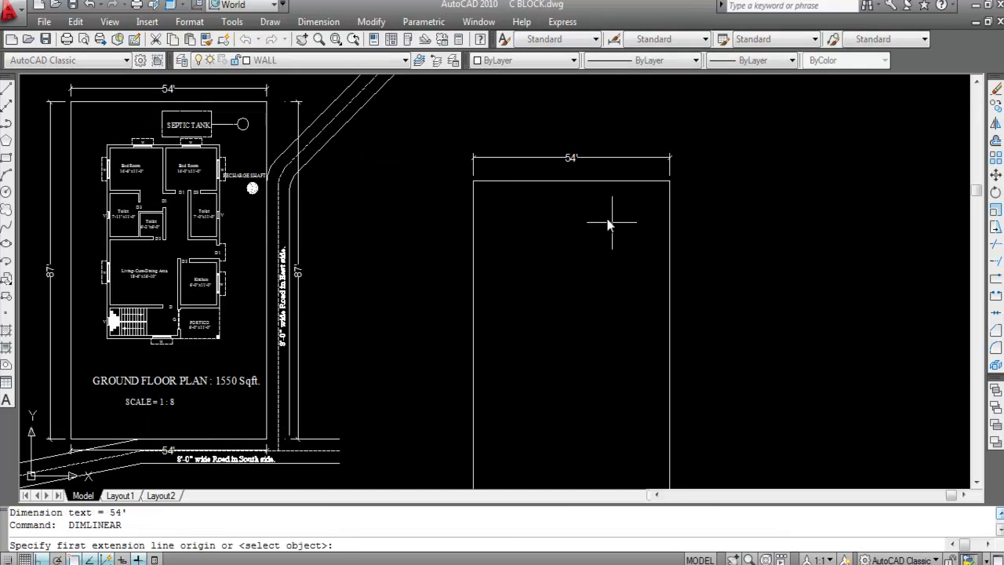
scroll(619, 224, "down", 4)
key("Return")
scroll(612, 230, "up", 2)
scroll(611, 230, "up", 2)
left_click(612, 234)
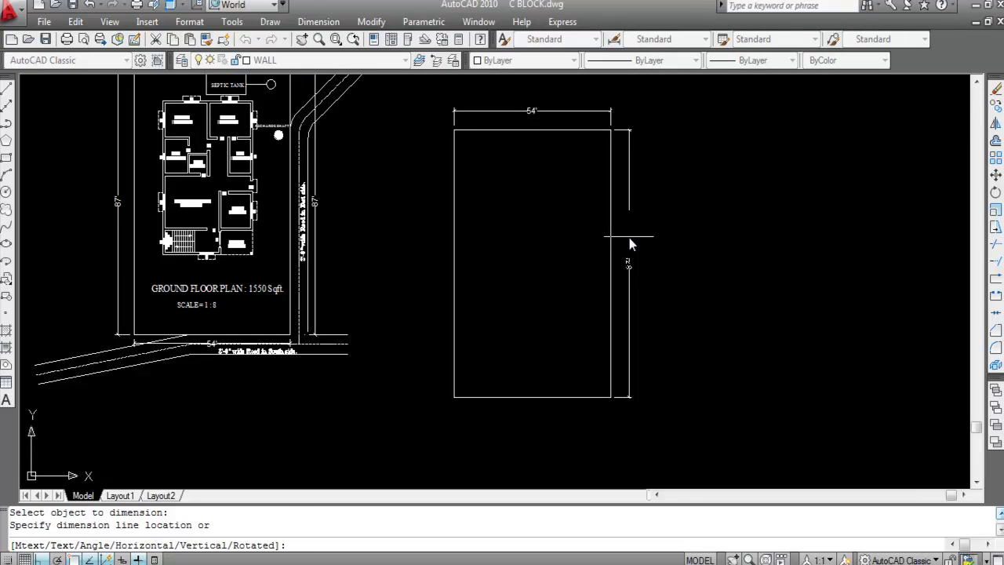
left_click(627, 240)
scroll(655, 272, "down", 1)
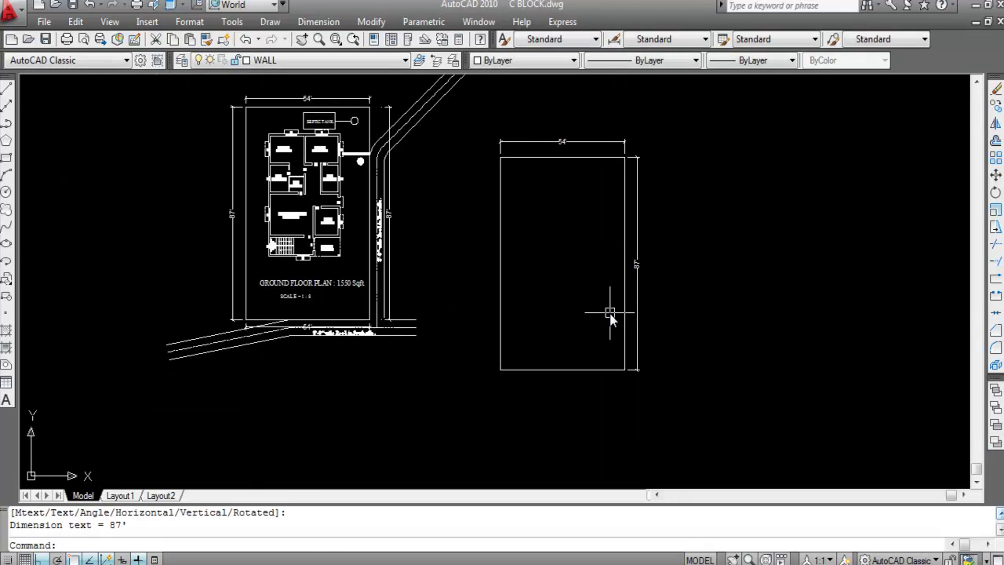
Add a linear dimension to the new plot boundary's bottom edge, placed just below it.
key("Return")
key("Return")
left_click(569, 369)
scroll(571, 384, "up", 4)
left_click(571, 377)
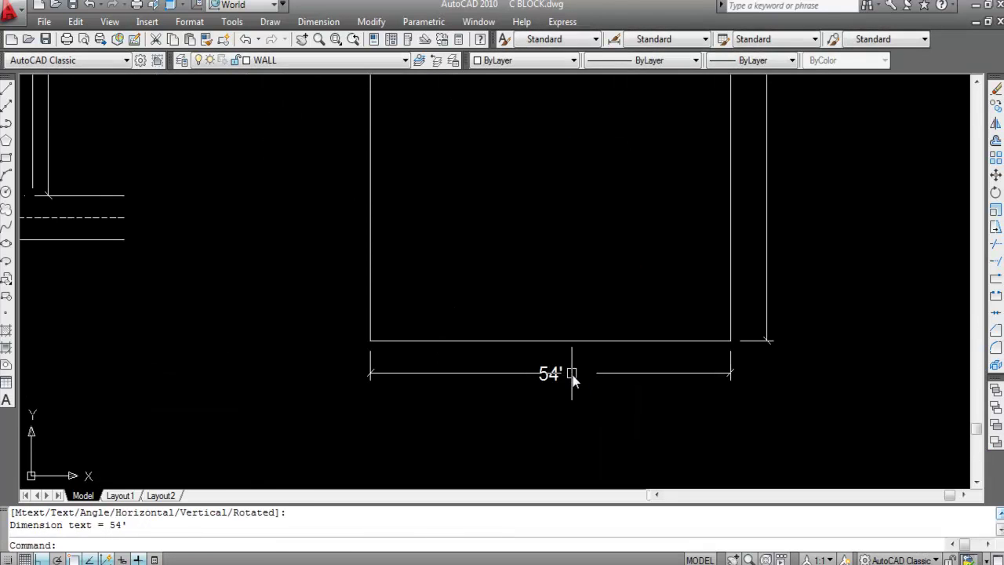
Add a linear dimension to the new plot boundary's left edge, placed just outside it.
key("Return")
key("Return")
scroll(585, 393, "down", 4)
left_click(499, 246)
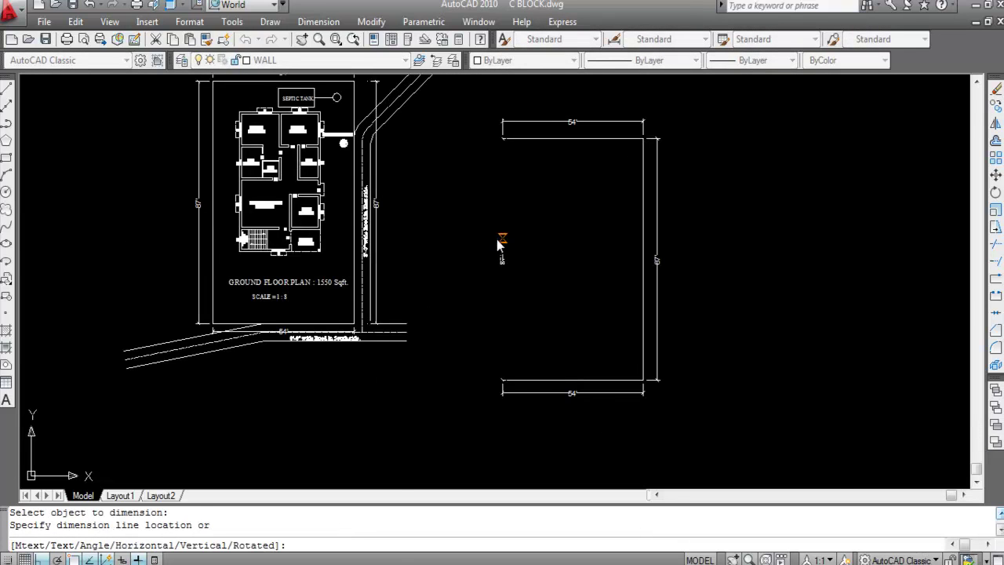
scroll(489, 243, "up", 4)
left_click(486, 244)
scroll(546, 305, "down", 5)
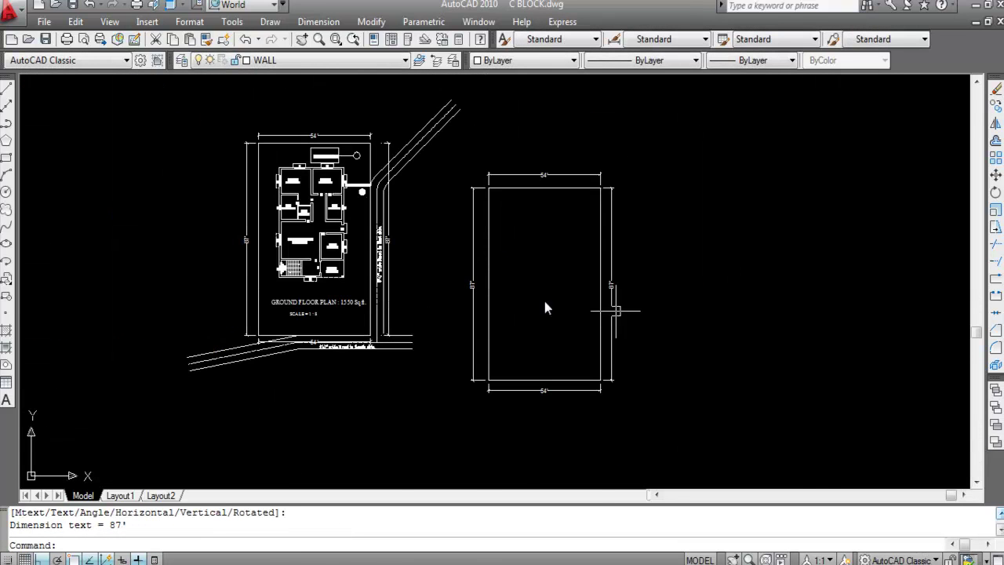
Trace the building's outer walls, including the portico corner, with a rectangular polyline on the existing ground floor plan.
scroll(471, 304, "up", 2)
scroll(645, 346, "down", 2)
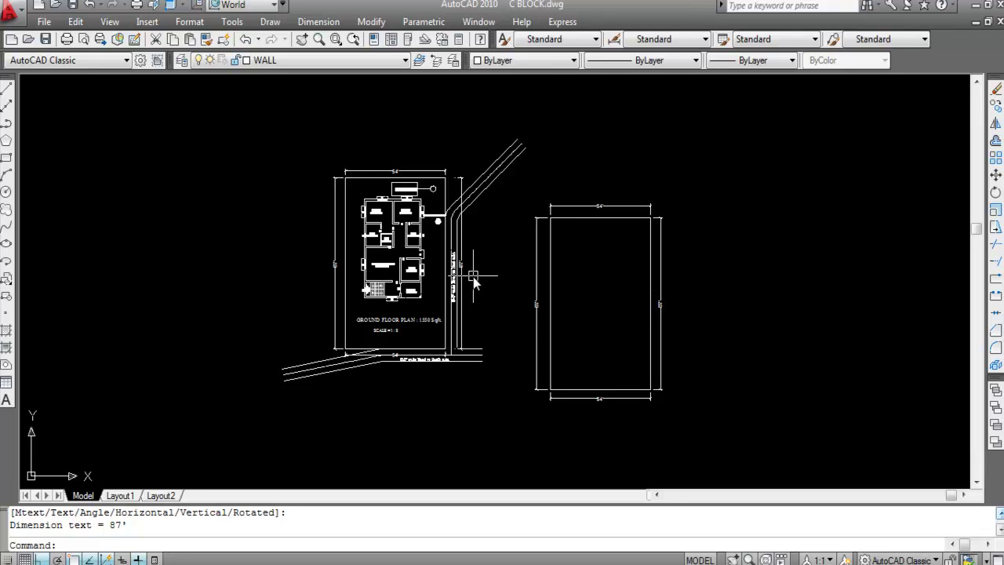
type("PL")
key("Return")
scroll(367, 197, "up", 5)
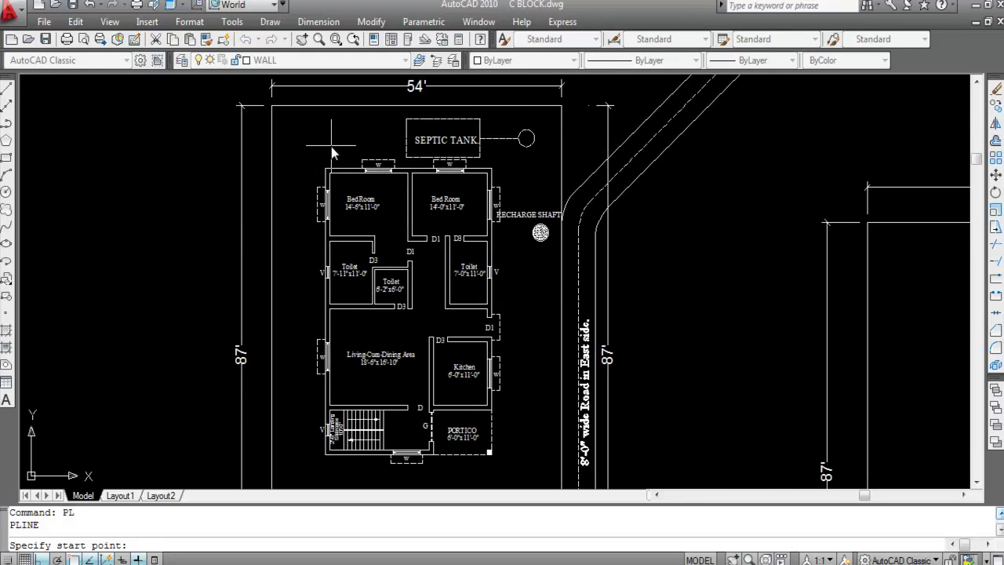
scroll(349, 170, "up", 2)
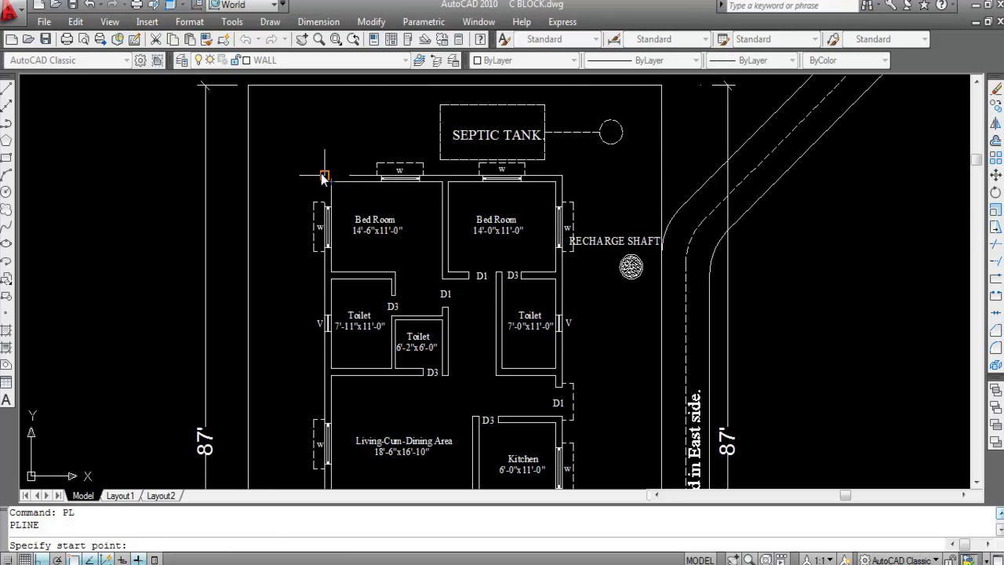
left_click(324, 177)
left_click(563, 174)
scroll(563, 116, "down", 5)
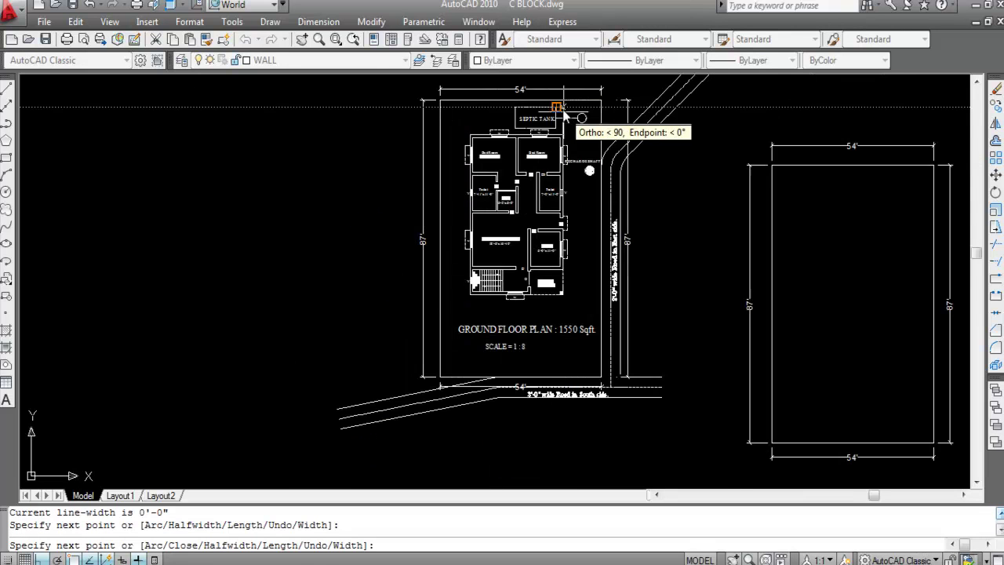
scroll(610, 274, "up", 5)
left_click(560, 318)
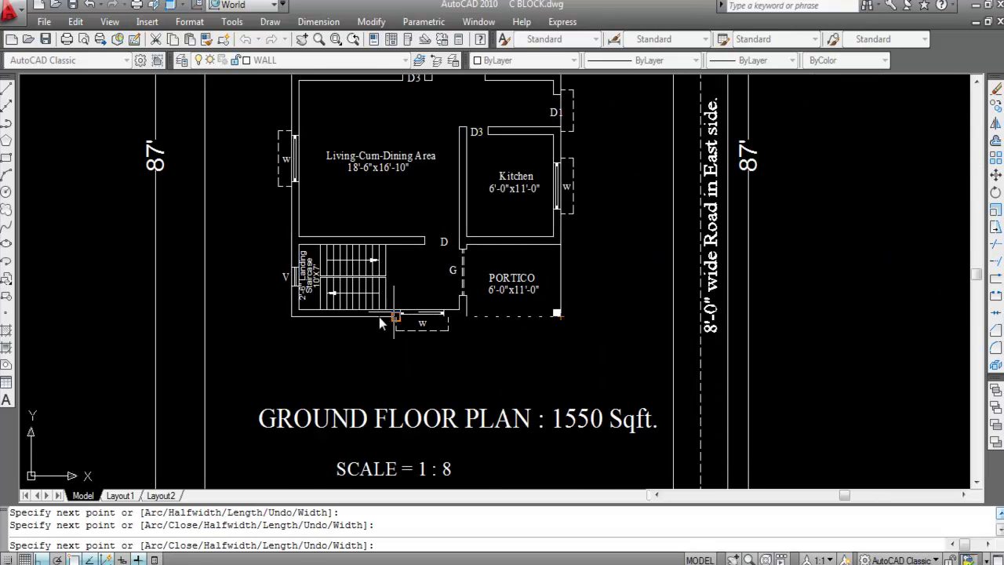
left_click(289, 317)
scroll(289, 318, "down", 3)
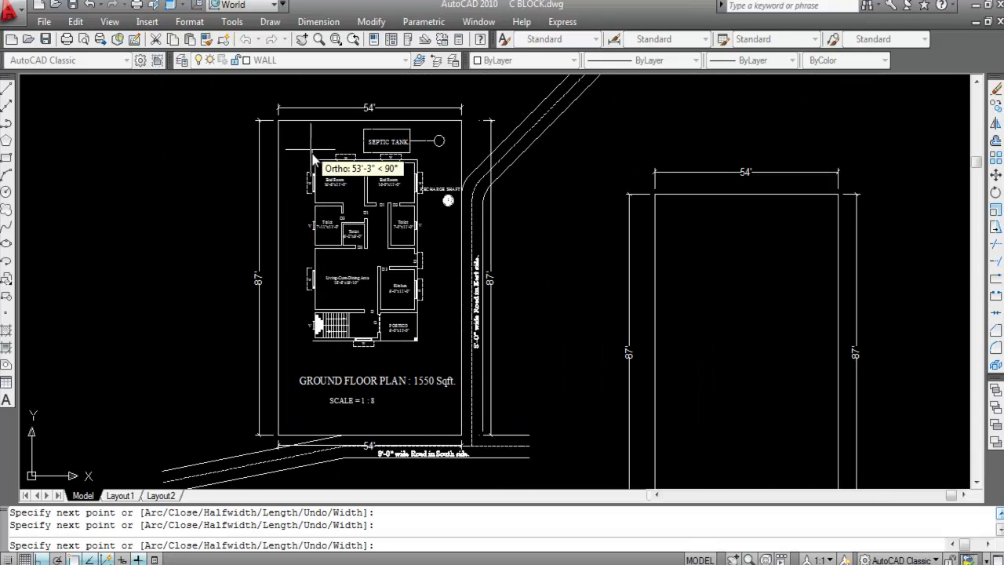
scroll(308, 173, "up", 3)
scroll(310, 175, "down", 4)
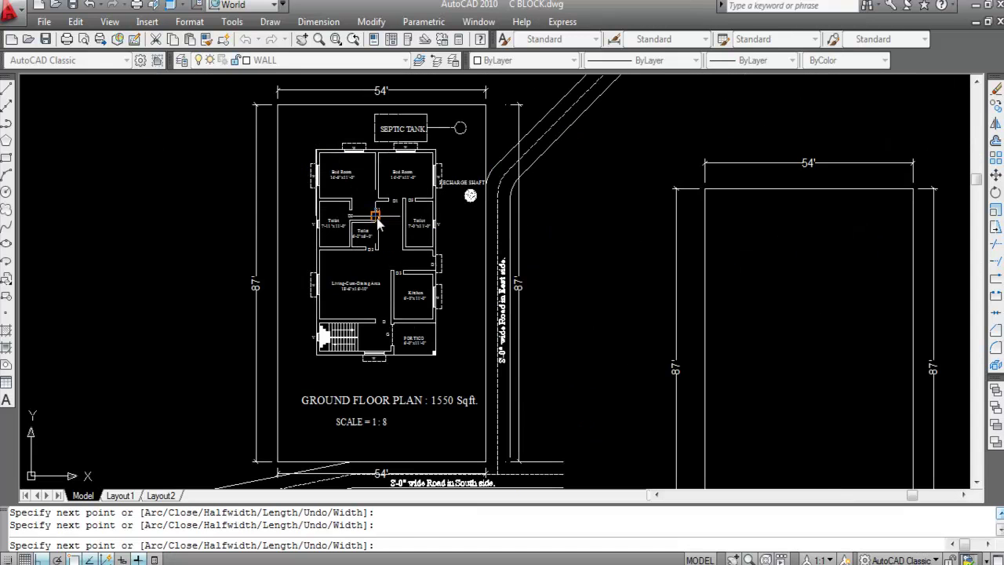
key("Escape")
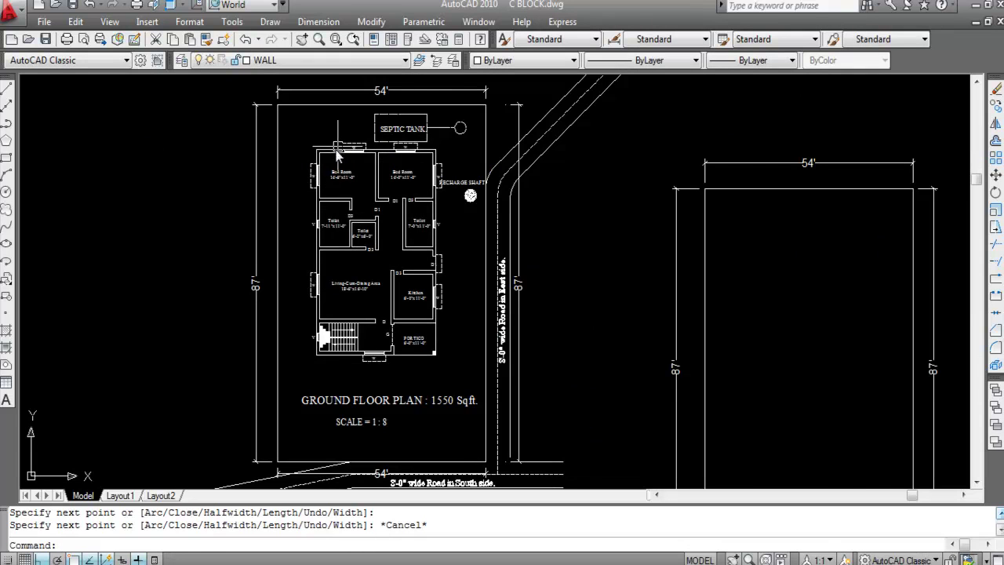
Copy the traced building outline into the new plot, from the original plot's upper-left corner to the new plot's upper-left corner, with Ortho off.
scroll(322, 148, "up", 2)
left_click(312, 151)
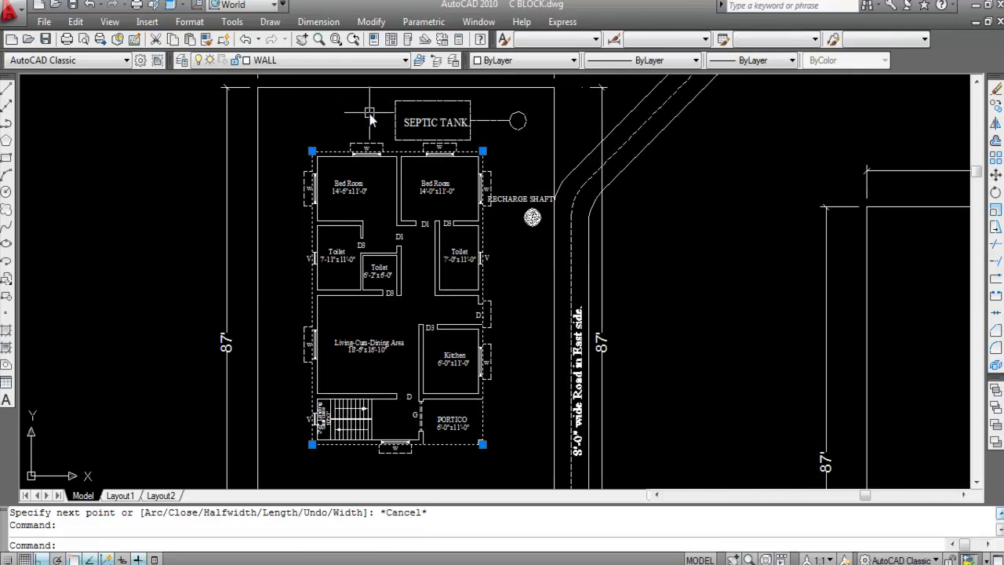
scroll(373, 207, "down", 2)
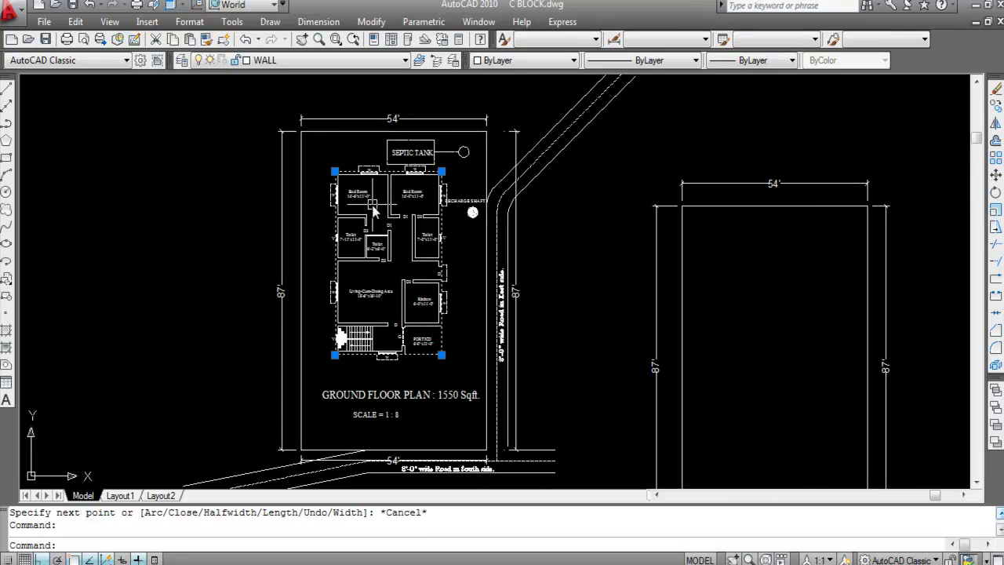
scroll(405, 182, "down", 1)
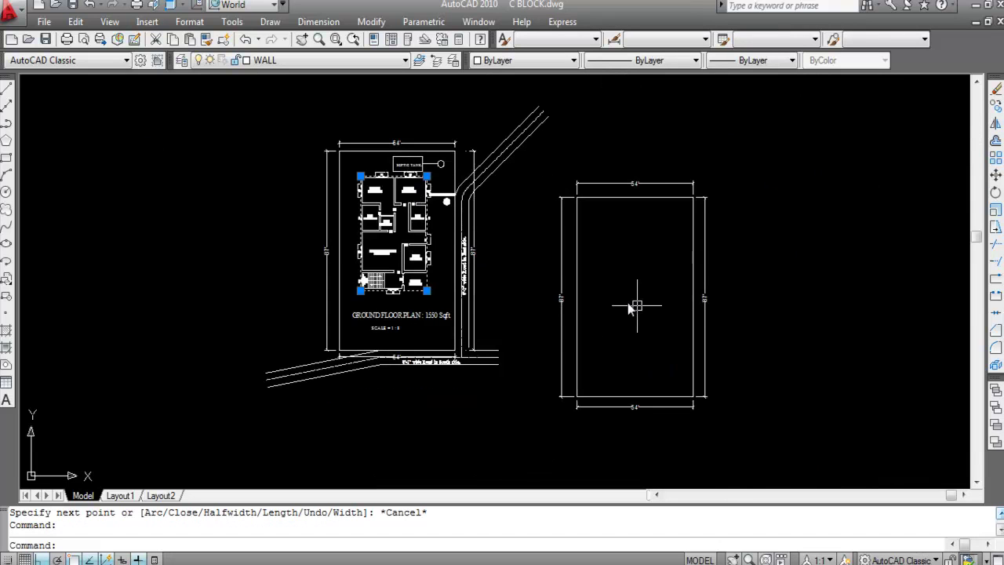
type("CO")
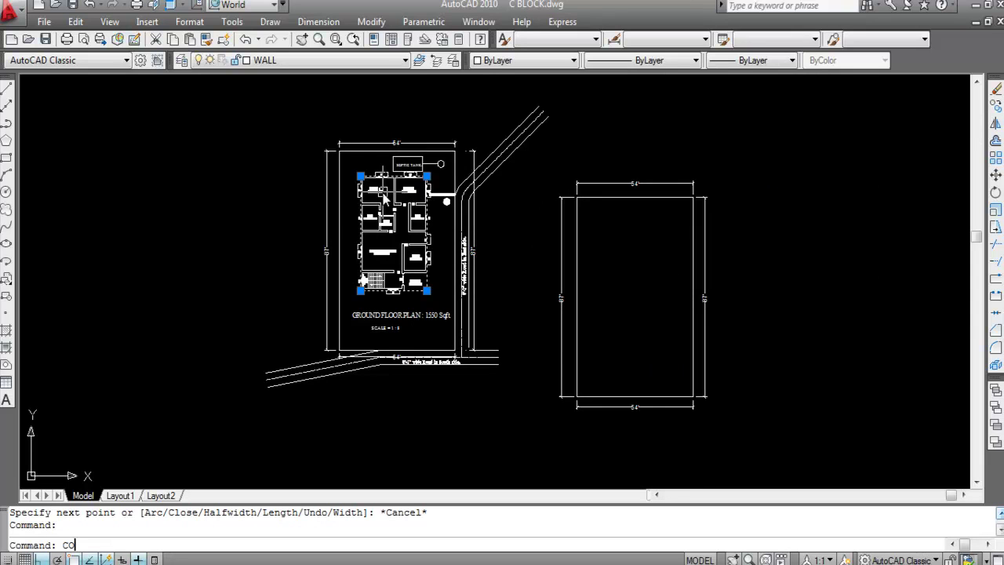
key("Return")
scroll(341, 149, "up", 5)
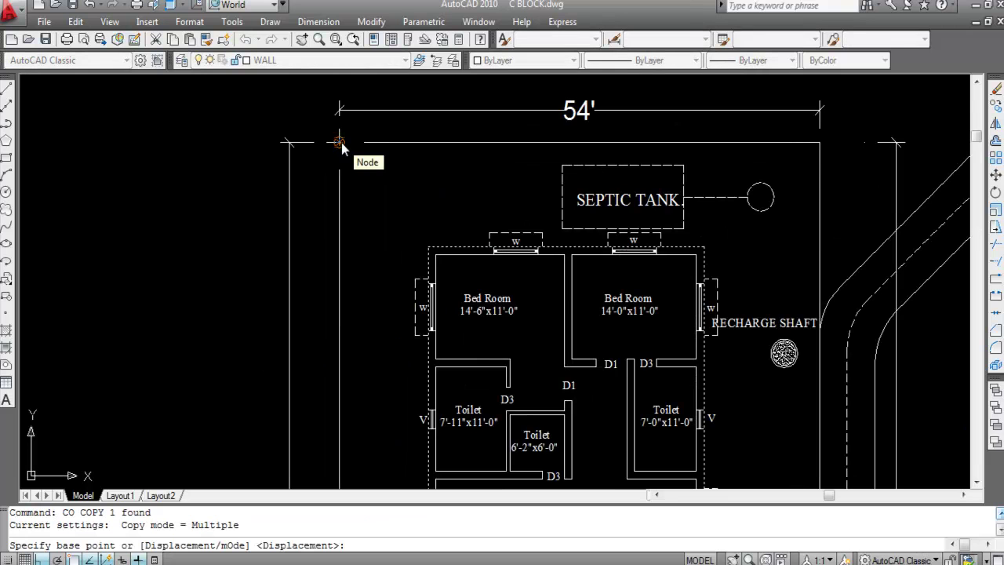
left_click(340, 144)
scroll(291, 123, "down", 5)
scroll(567, 196, "up", 2)
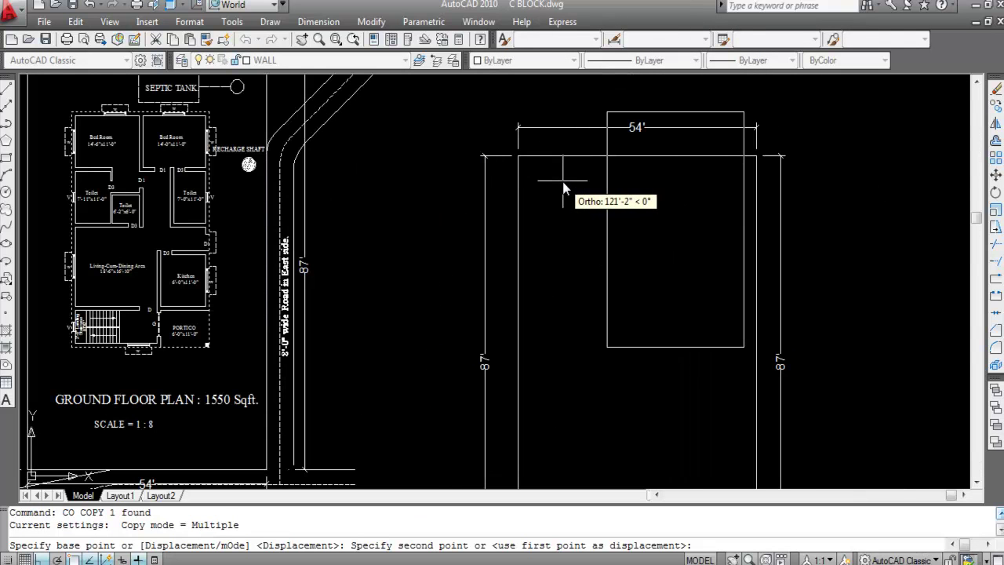
key("F8")
scroll(533, 157, "up", 3)
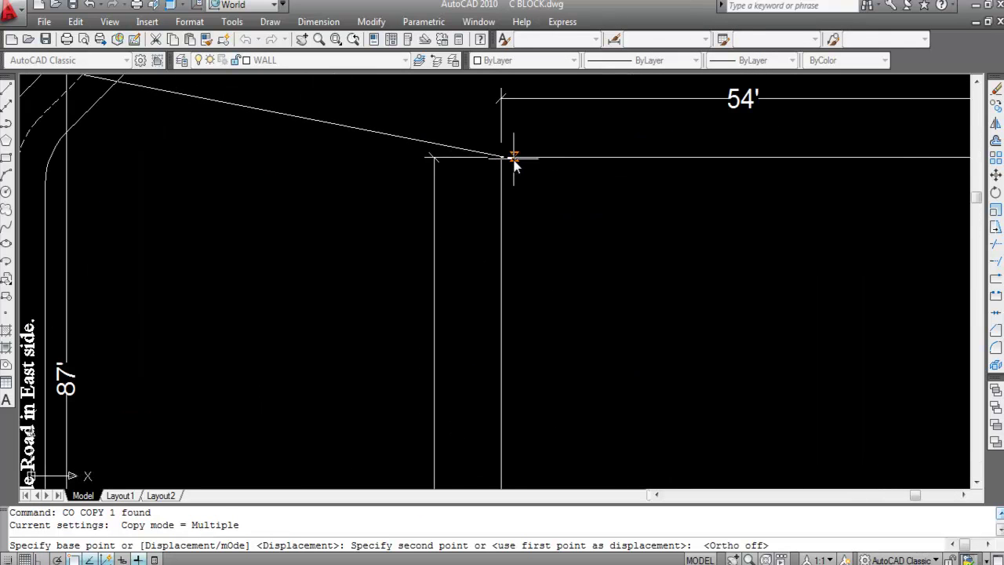
left_click(554, 159)
scroll(555, 165, "down", 5)
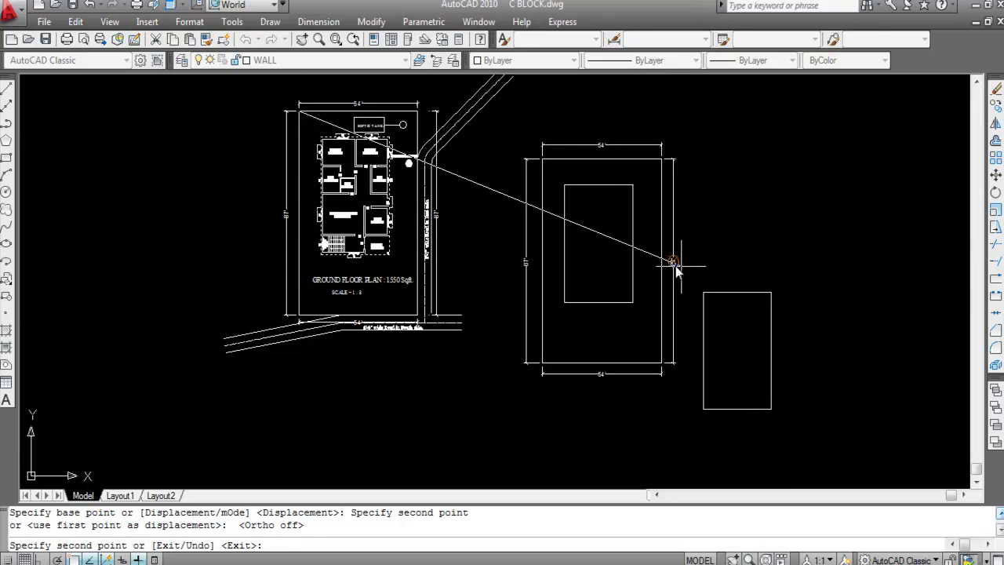
Select the diagonal lines, bend curves and vertical lines of the east road beside the original ground floor plan.
key("Escape")
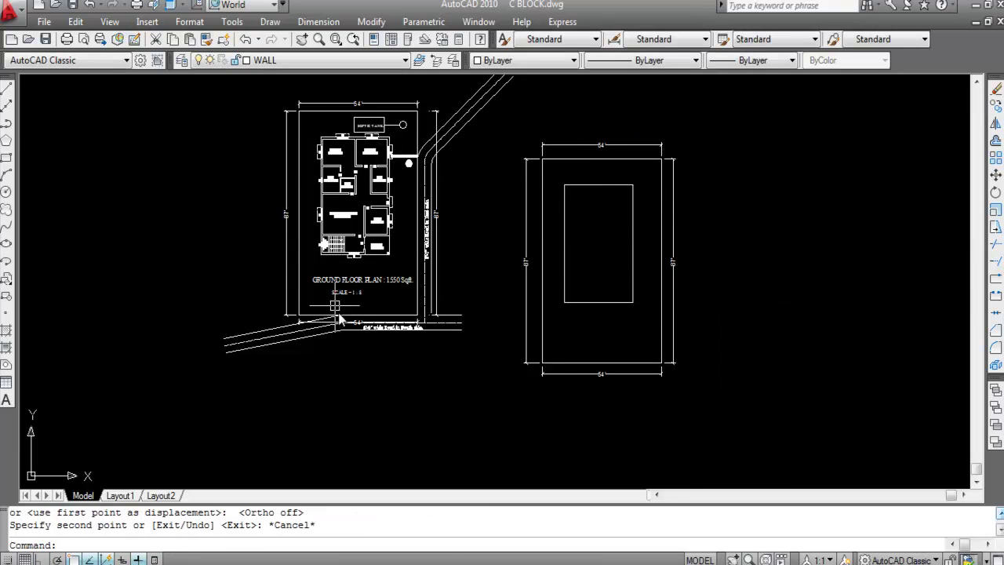
scroll(378, 318, "up", 2)
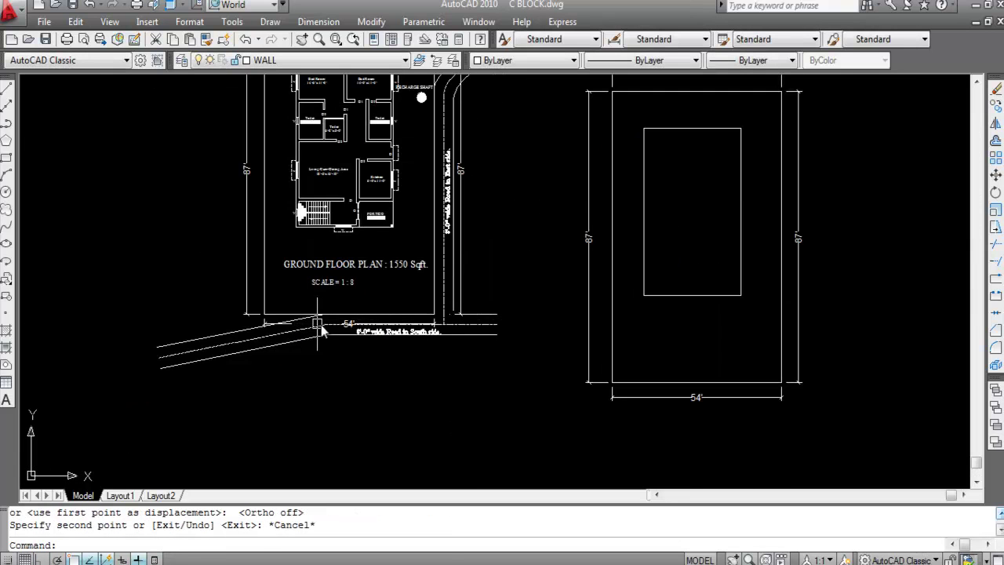
scroll(458, 257, "down", 1)
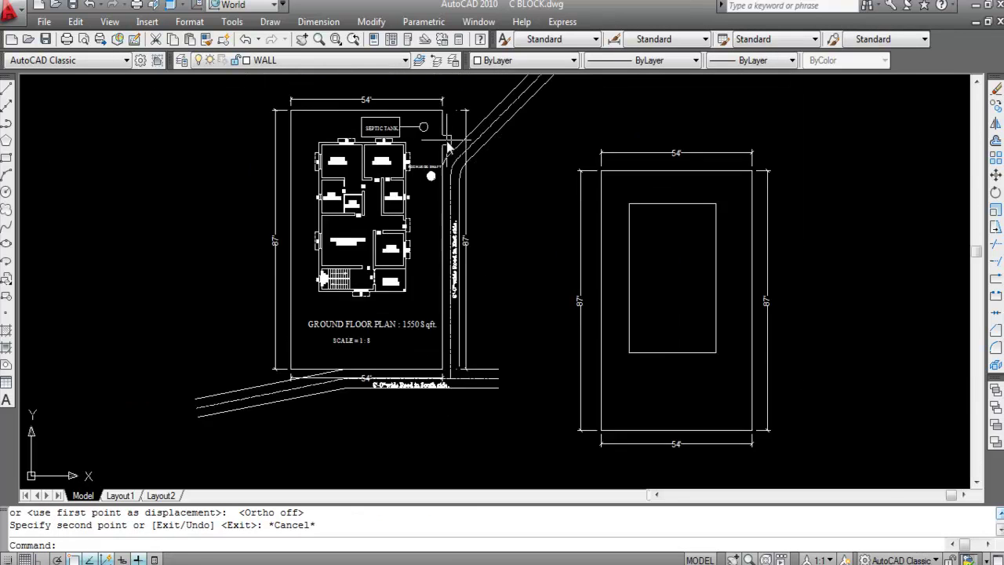
scroll(408, 178, "up", 5)
scroll(410, 227, "down", 2)
scroll(343, 154, "up", 2)
scroll(343, 155, "up", 2)
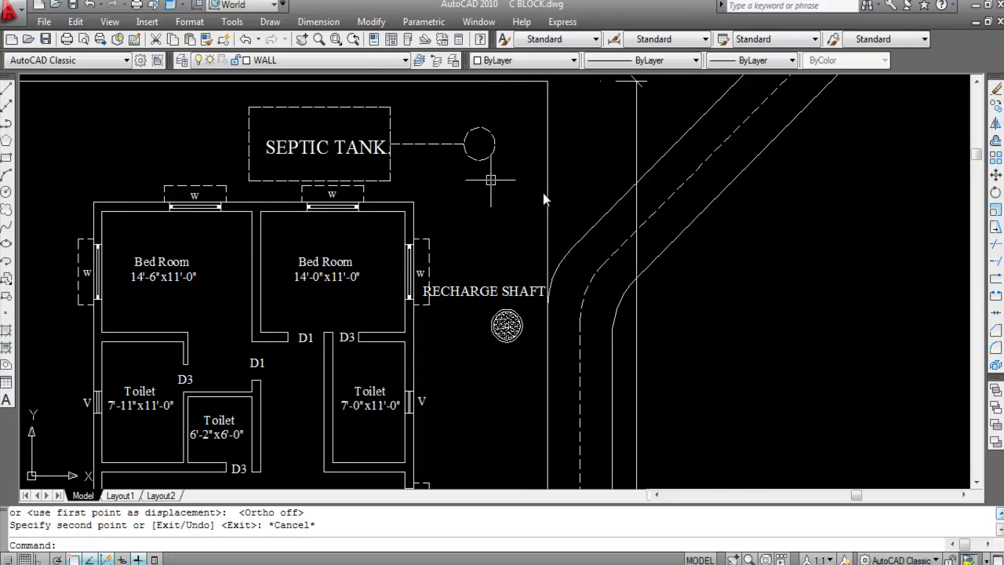
scroll(489, 158, "down", 2)
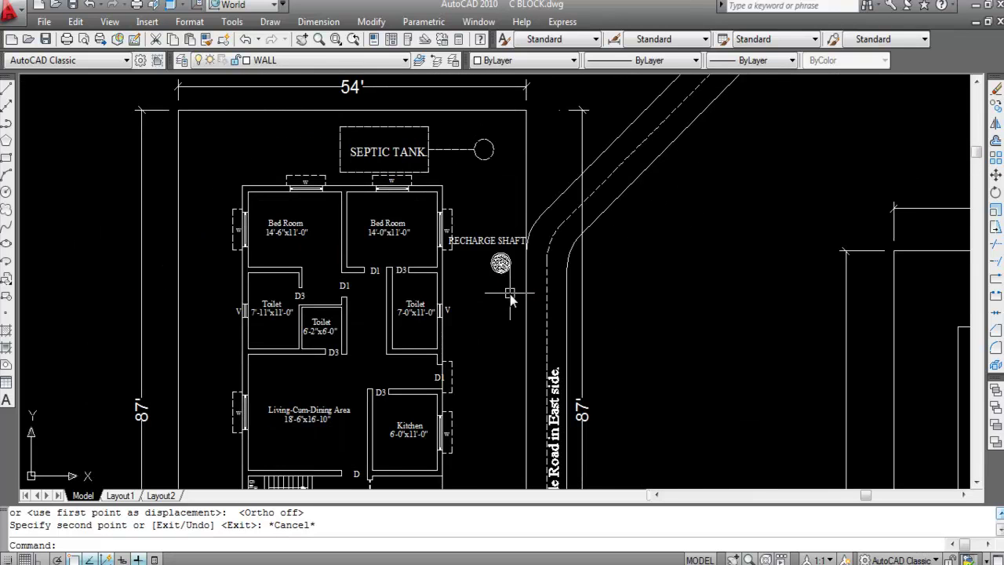
scroll(636, 224, "down", 1)
left_click(708, 217)
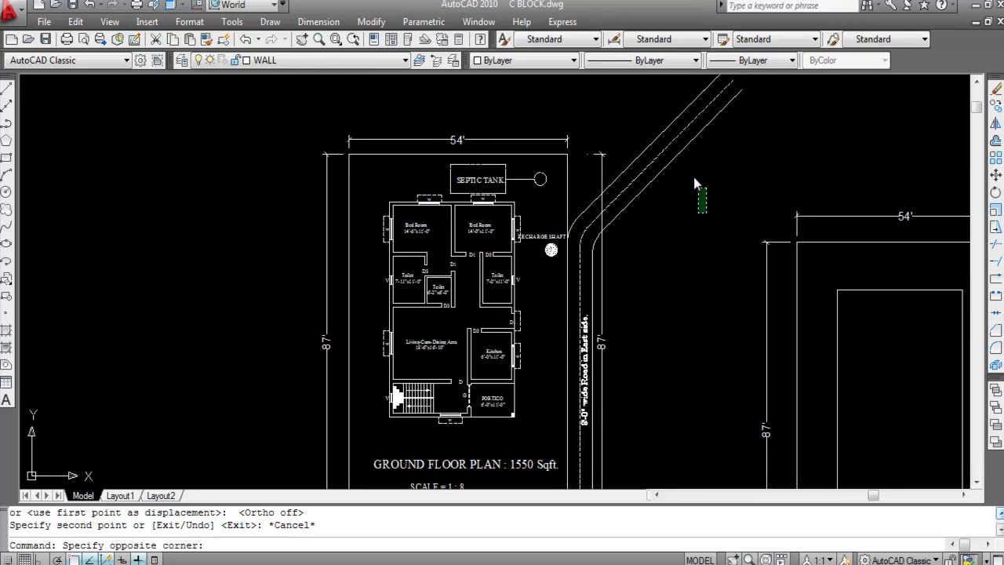
left_click(653, 122)
scroll(573, 258, "up", 2)
left_click(620, 231)
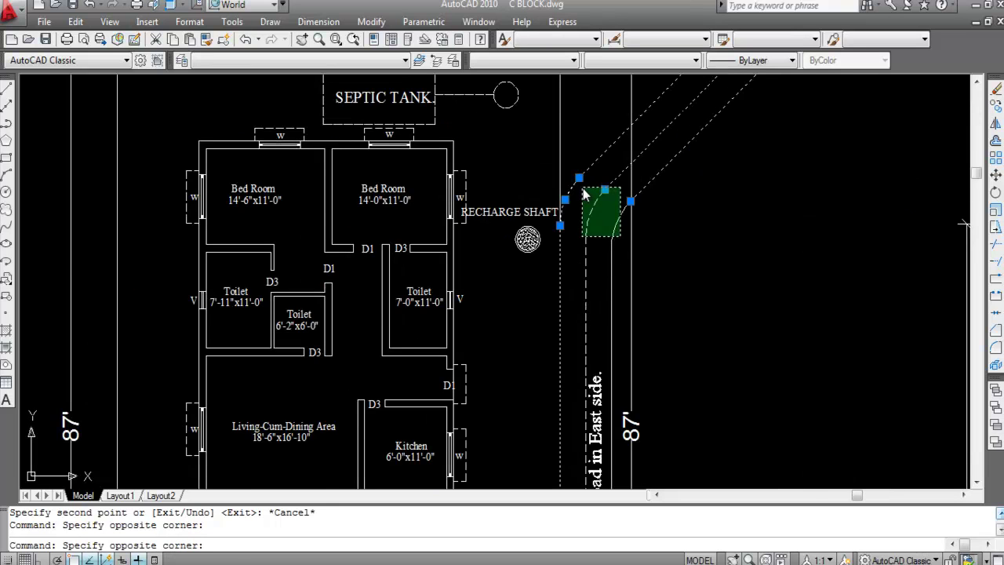
left_click(578, 188)
scroll(625, 145, "down", 4)
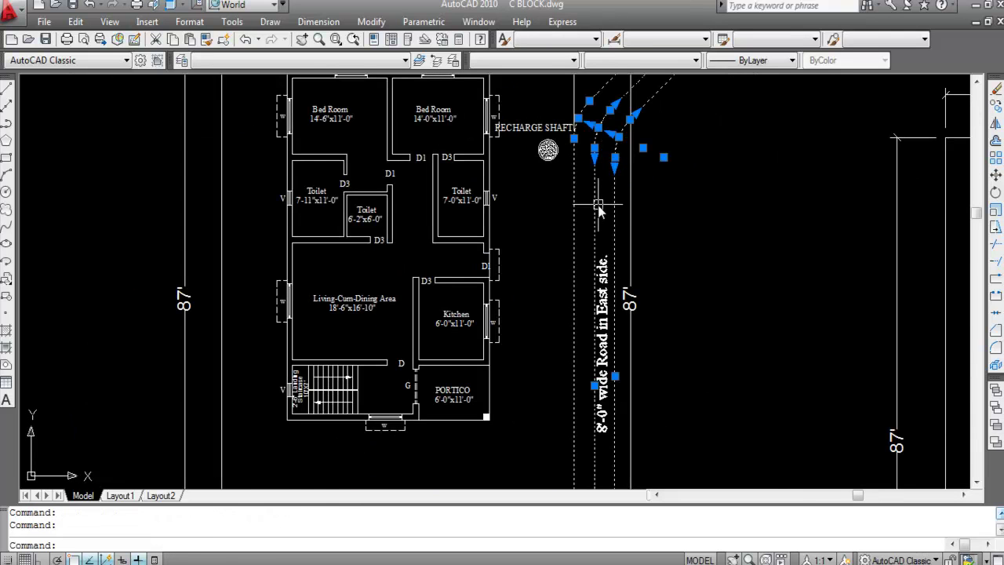
scroll(613, 263, "down", 4)
Add the south road's straight and angled lines, the inner road corner and the "8'-0" wide Road in South side." label to the selection.
scroll(651, 318, "up", 5)
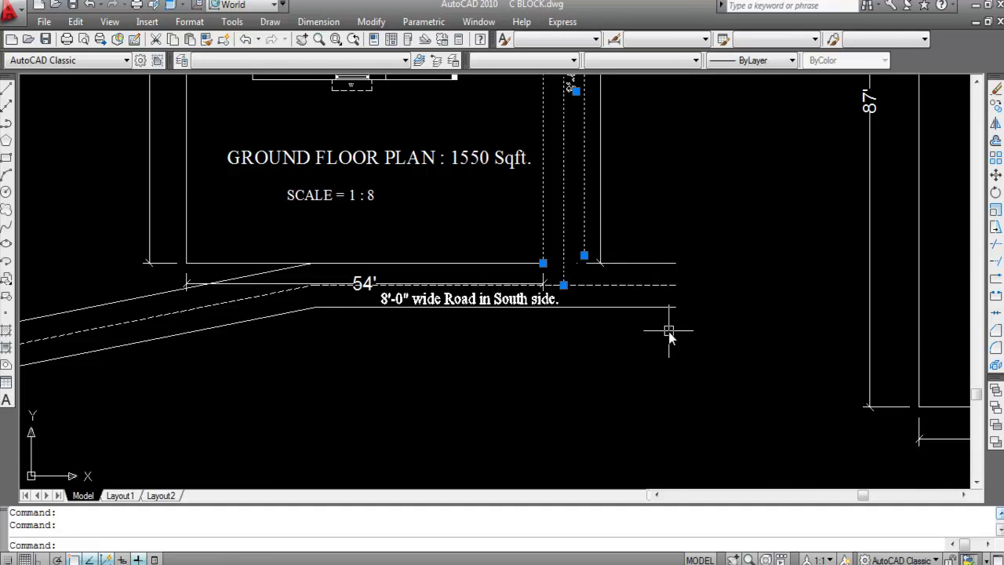
left_click_drag(662, 319, 640, 229)
scroll(563, 279, "up", 4)
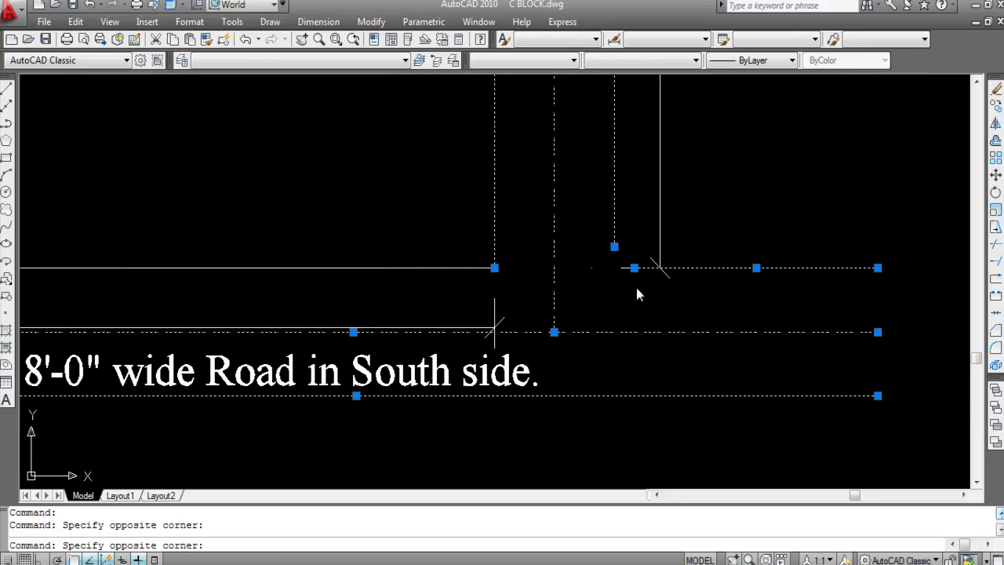
left_click_drag(637, 292, 623, 242)
scroll(624, 267, "down", 3)
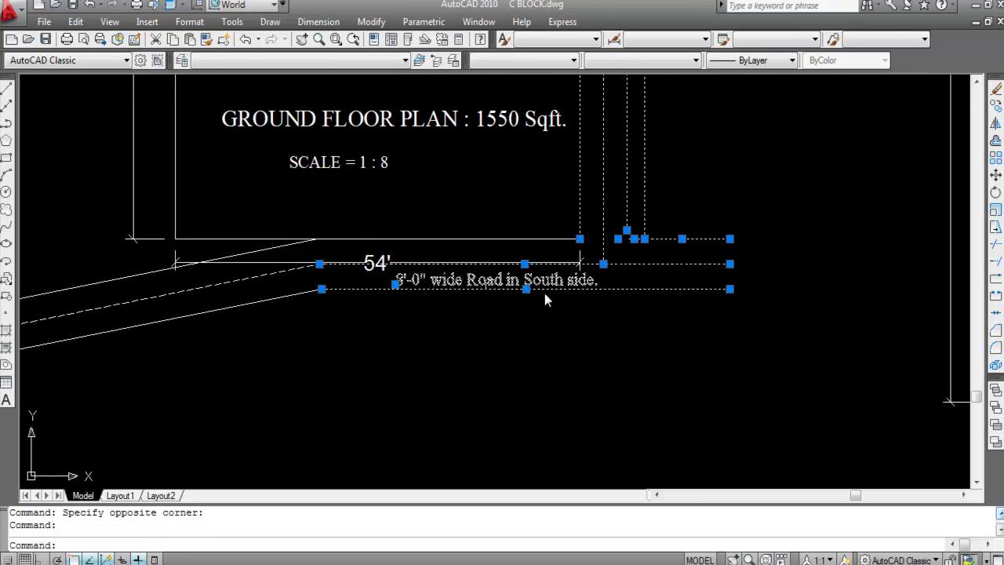
scroll(400, 277, "down", 4)
scroll(403, 309, "up", 3)
left_click_drag(455, 358, 393, 270)
scroll(393, 269, "down", 5)
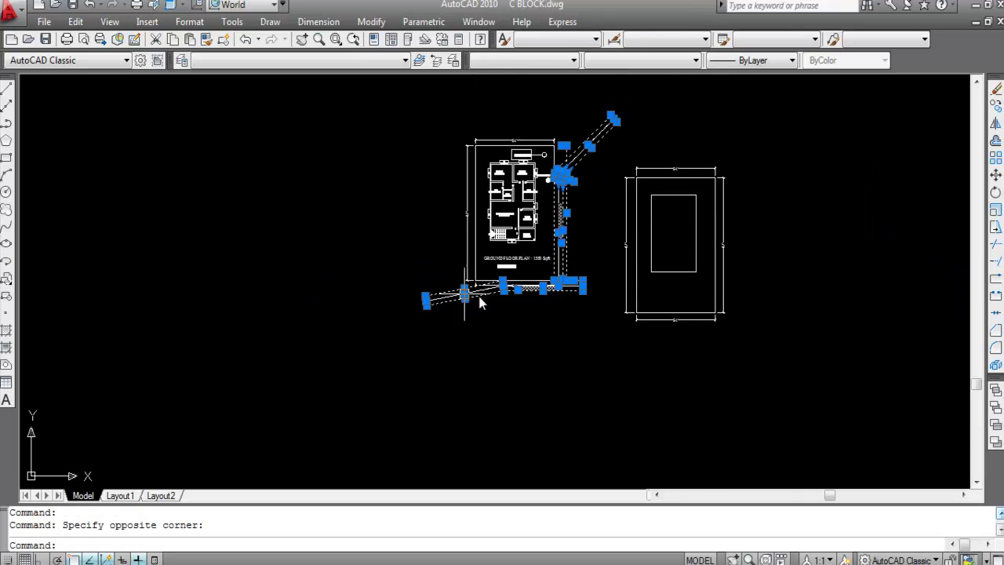
scroll(593, 271, "up", 4)
left_click(628, 348)
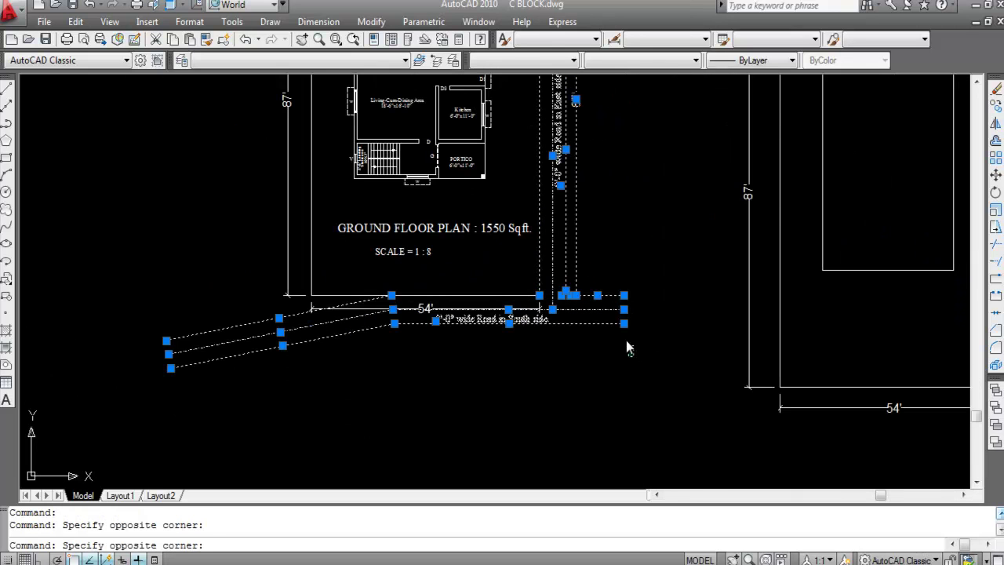
left_click(588, 265)
scroll(616, 273, "down", 3)
scroll(615, 273, "up", 3)
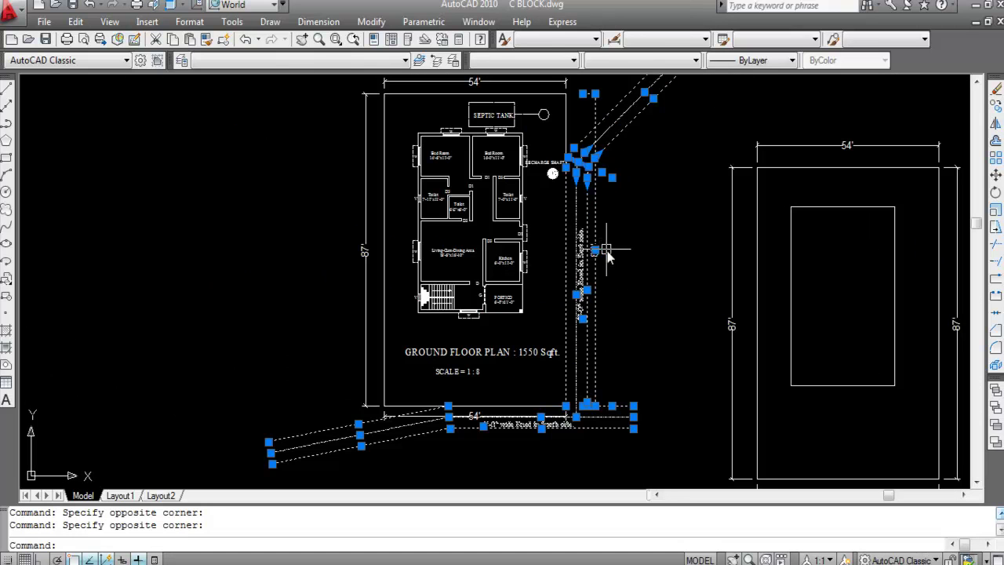
scroll(620, 284, "down", 3)
scroll(596, 247, "up", 7)
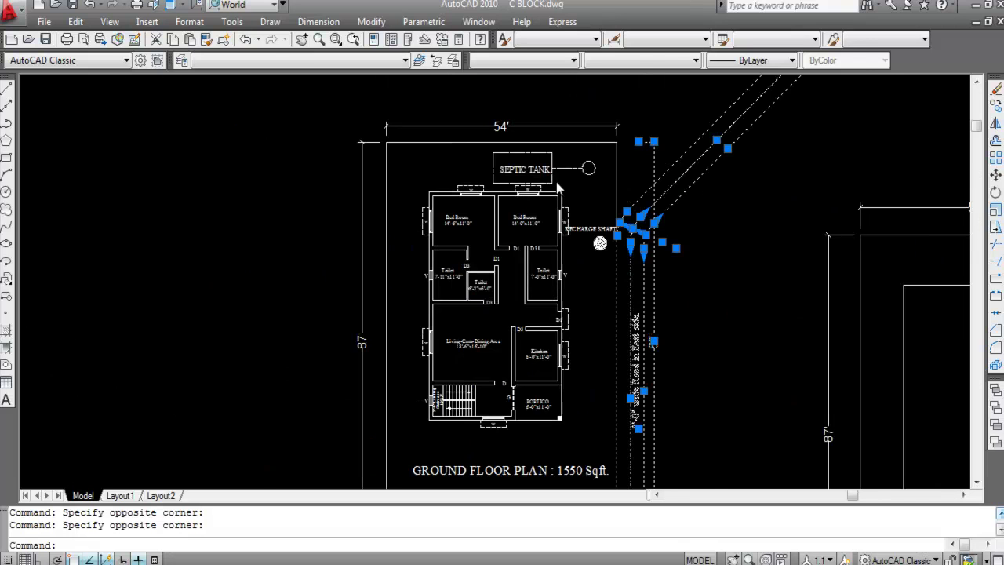
Add the recharge shaft, septic tank, connecting line, circle and their labels to the selection, leaving out the 87' dimension.
left_click(608, 261)
scroll(600, 225, "down", 3)
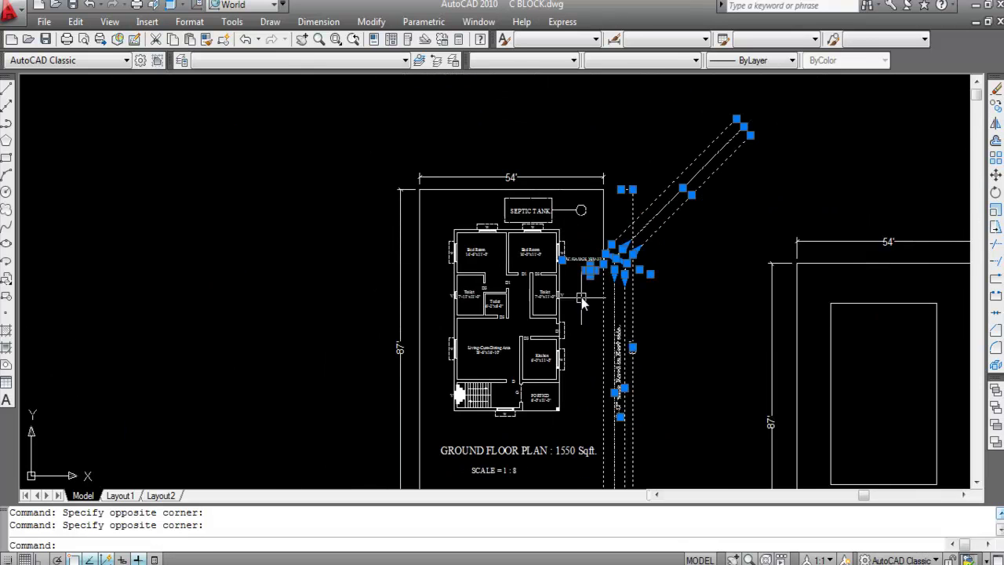
scroll(596, 228, "up", 4)
left_click(594, 227)
left_click(539, 255)
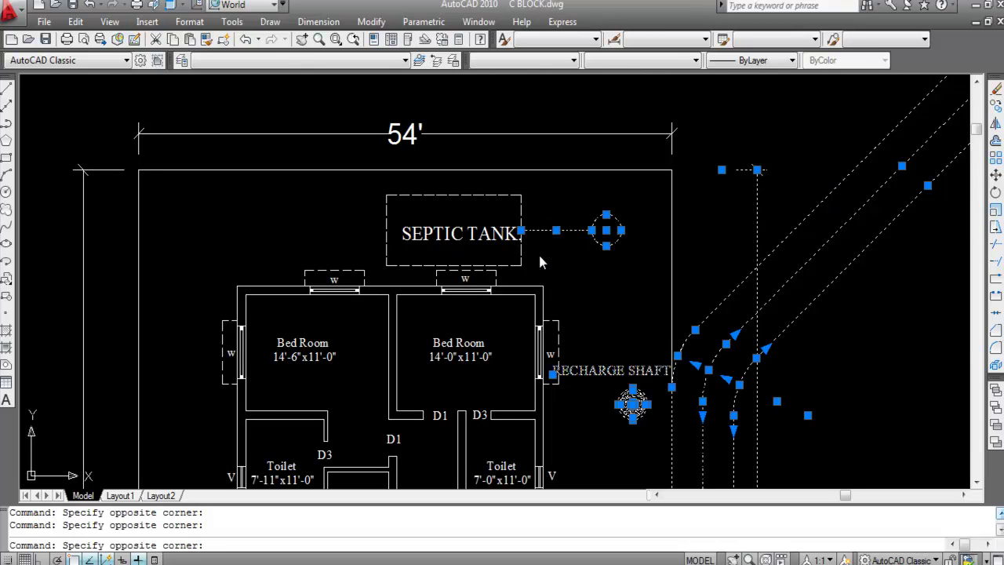
left_click(506, 222)
scroll(504, 222, "down", 2)
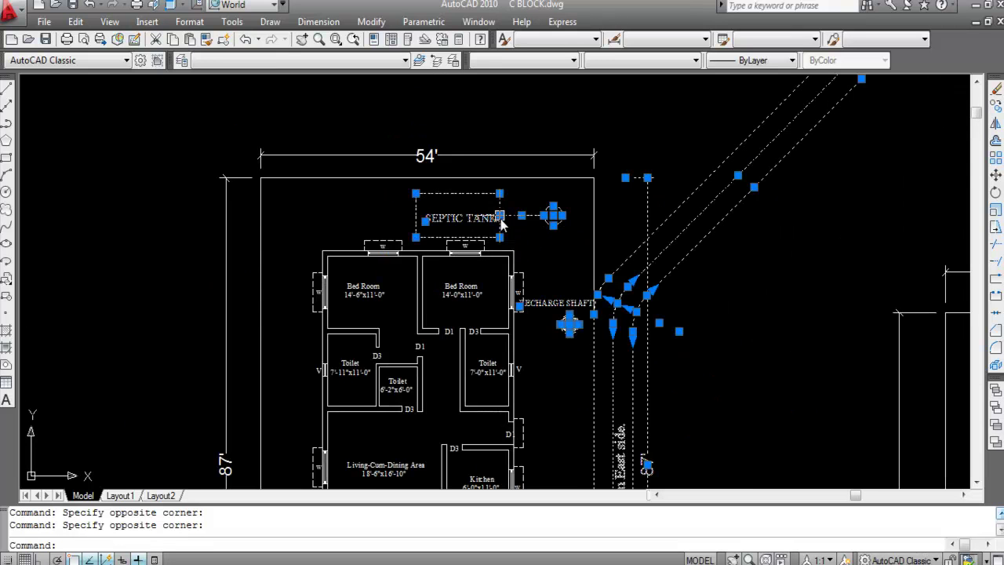
scroll(502, 226, "down", 2)
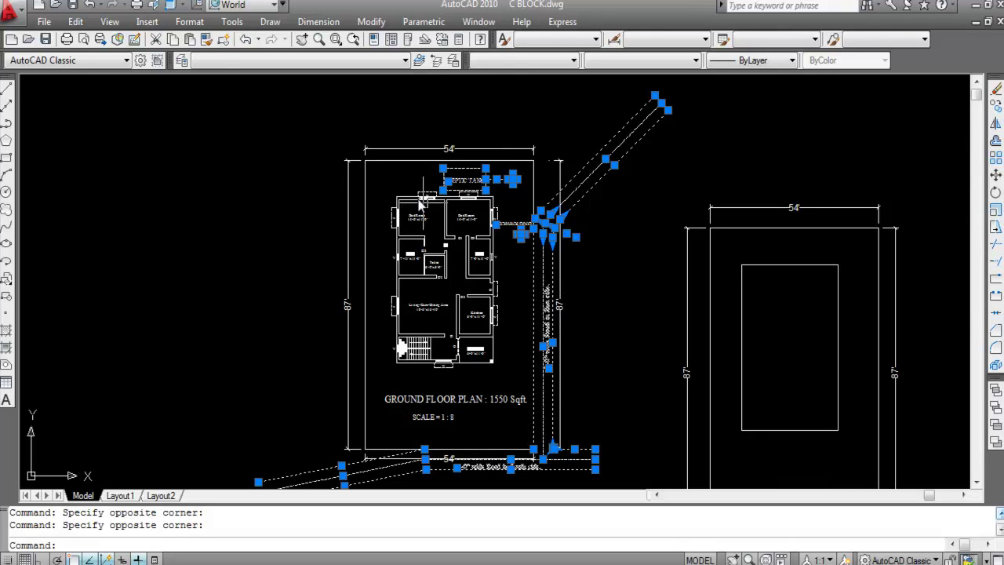
Copy the selected roads and site fixtures from the original plot's upper-left corner to the new plot's upper-left corner.
type("CO")
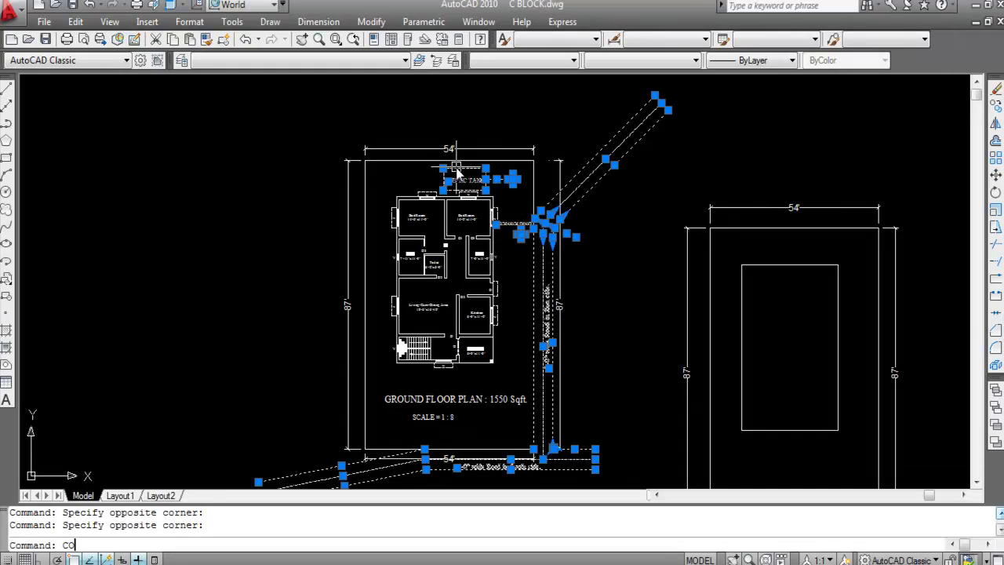
key("Return")
scroll(366, 160, "up", 3)
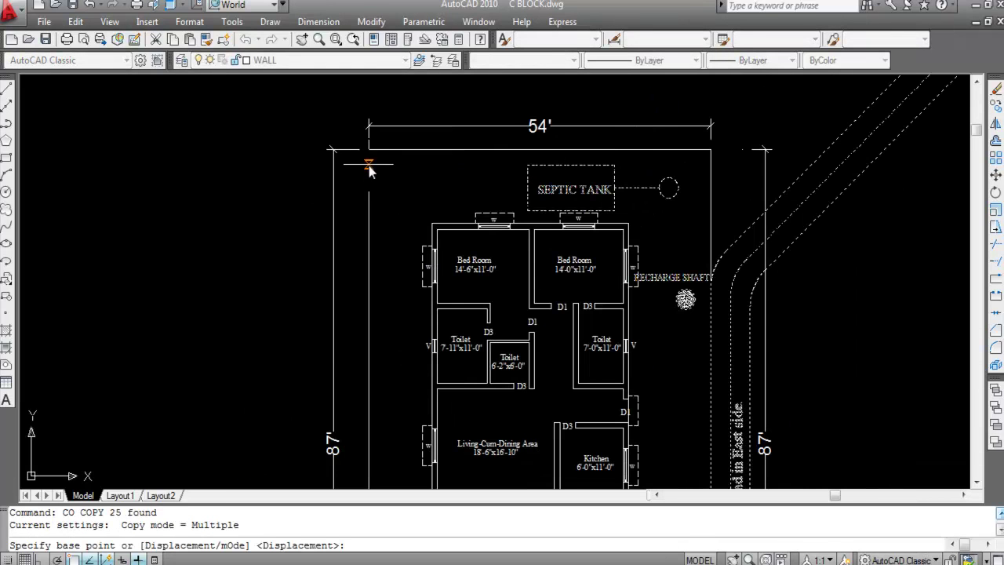
left_click(369, 152)
scroll(375, 156, "down", 5)
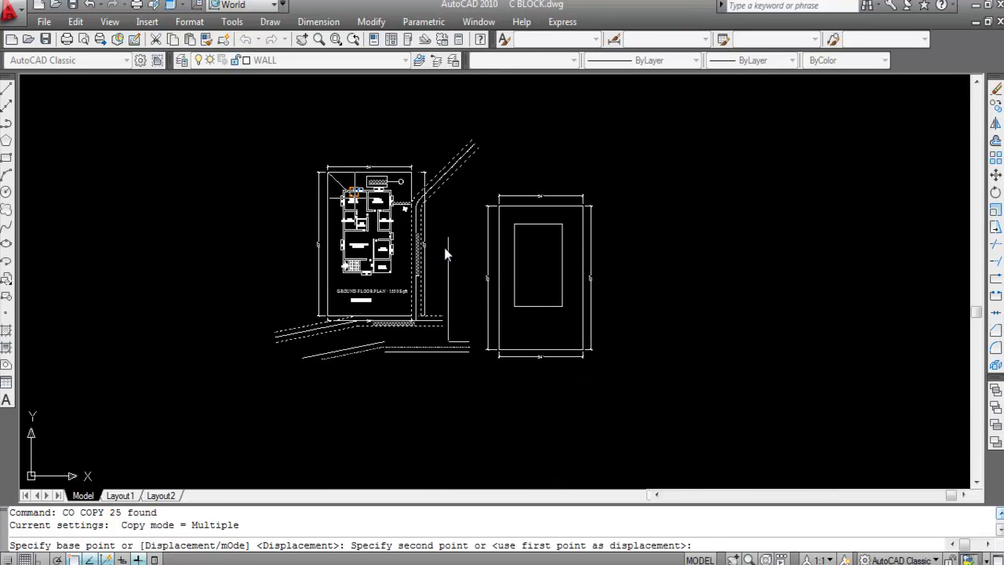
scroll(502, 208, "up", 6)
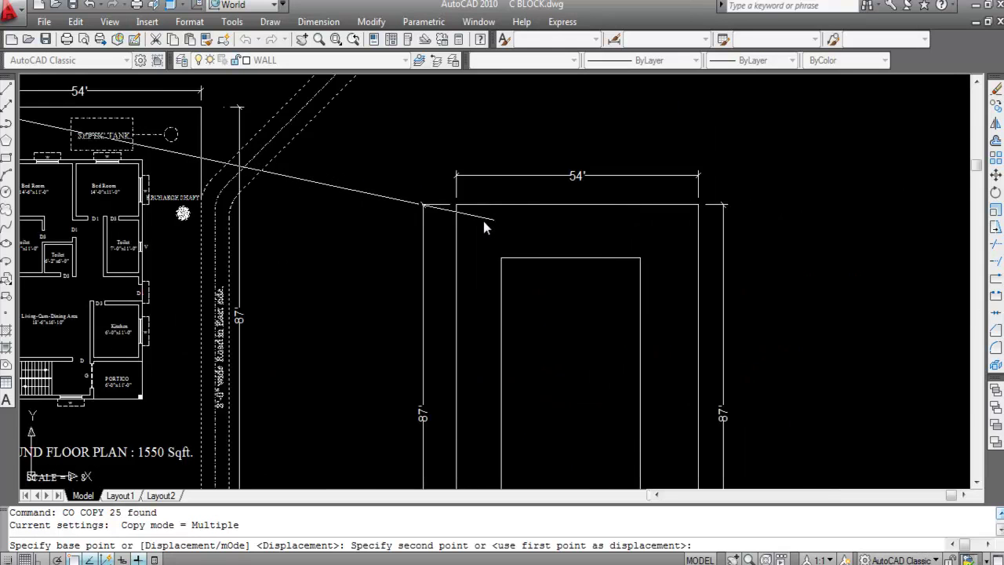
left_click(416, 189)
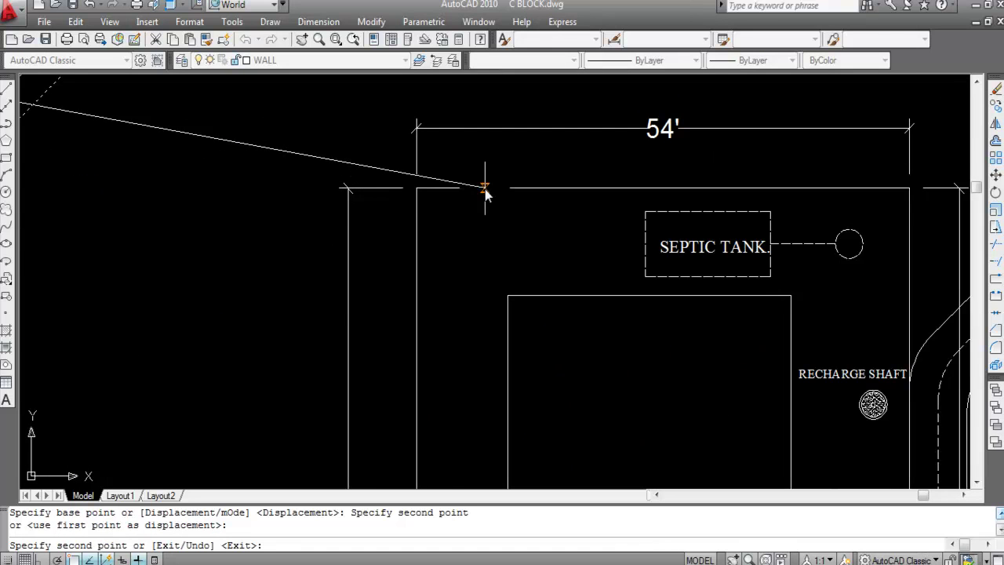
scroll(478, 194, "down", 4)
key("Escape")
scroll(665, 189, "down", 2)
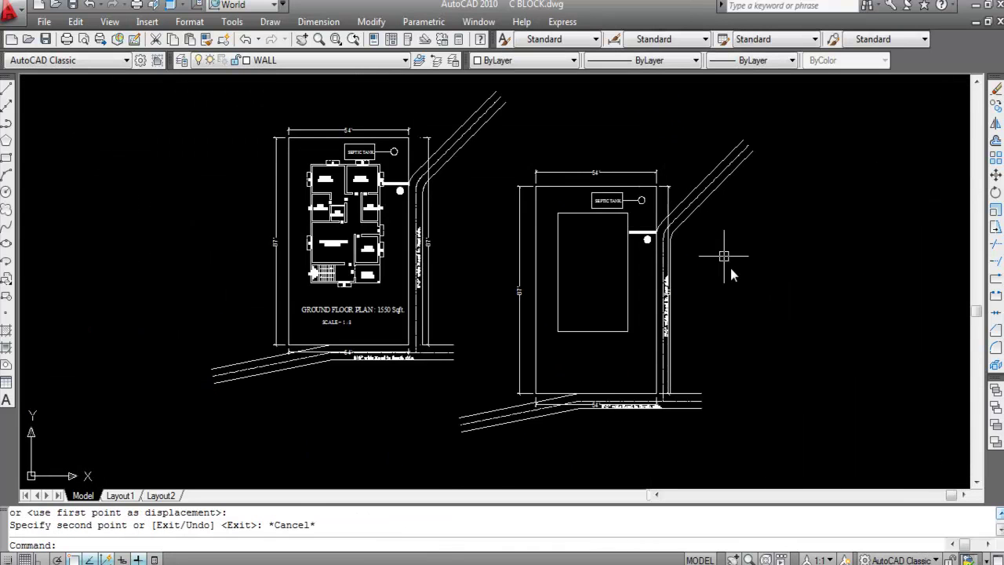
Regenerate the drawing to refresh the display of the copied roads and fixtures.
type("RE")
key("Return")
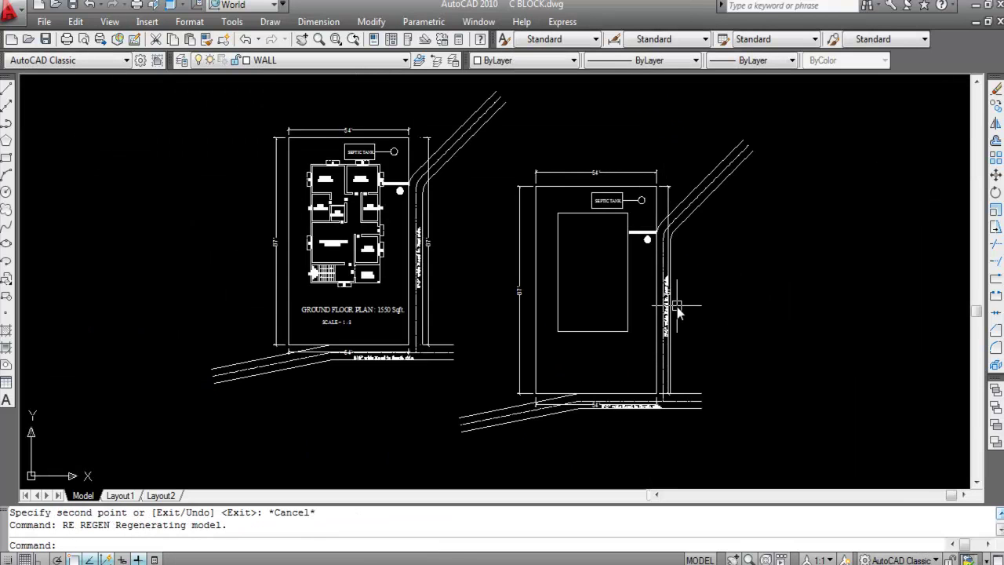
scroll(677, 300, "up", 4)
scroll(673, 307, "down", 3)
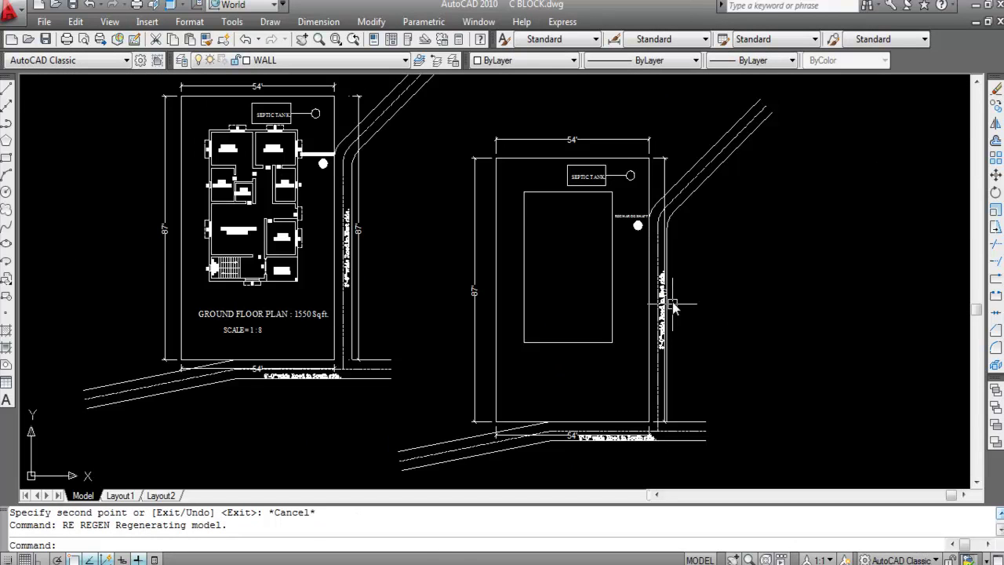
Move the new plot's east-side 87' dimension about 8' horizontally outward, clear of the road, with Ortho on.
left_click(665, 176)
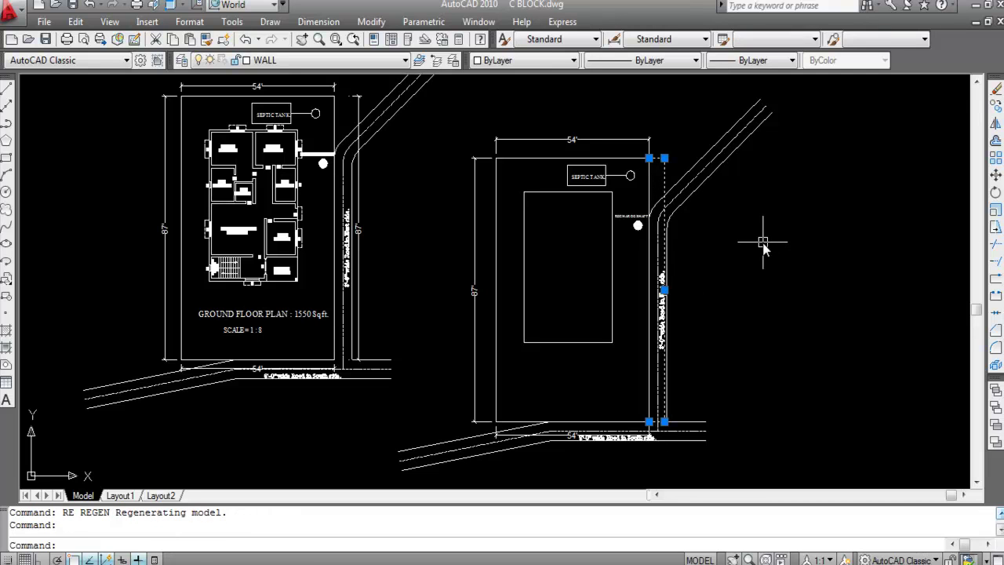
type("m")
key("Return")
left_click(720, 279)
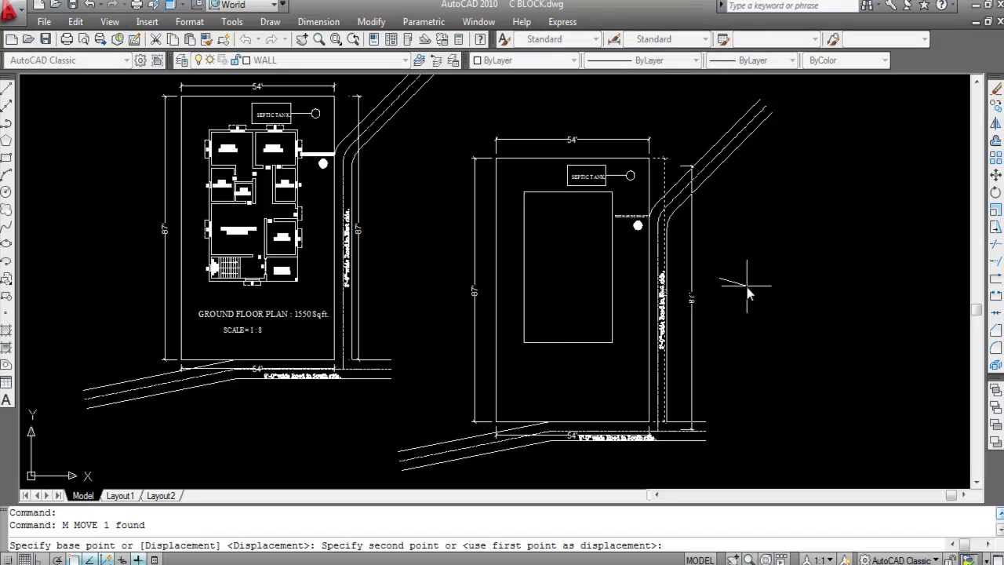
key("F8")
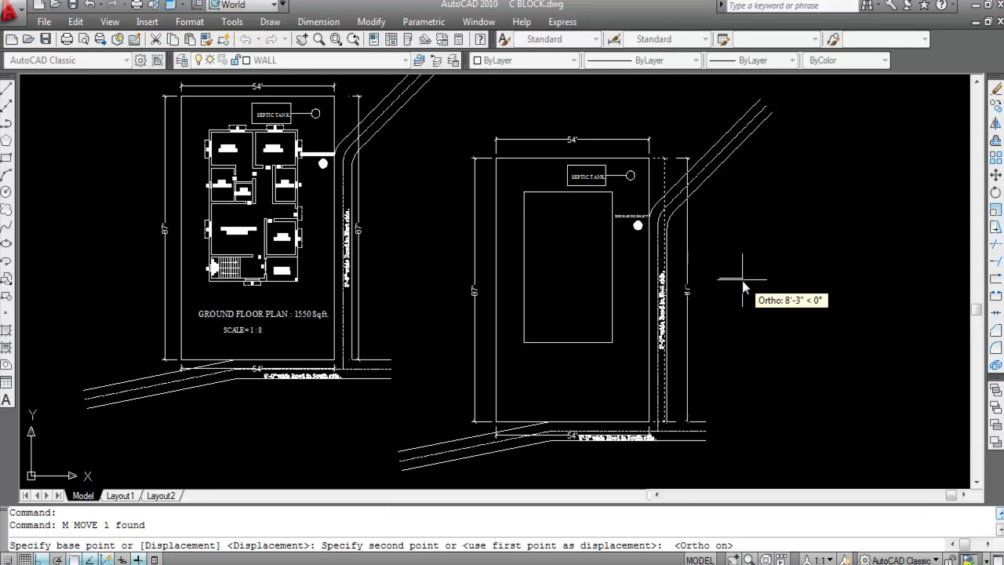
left_click(740, 279)
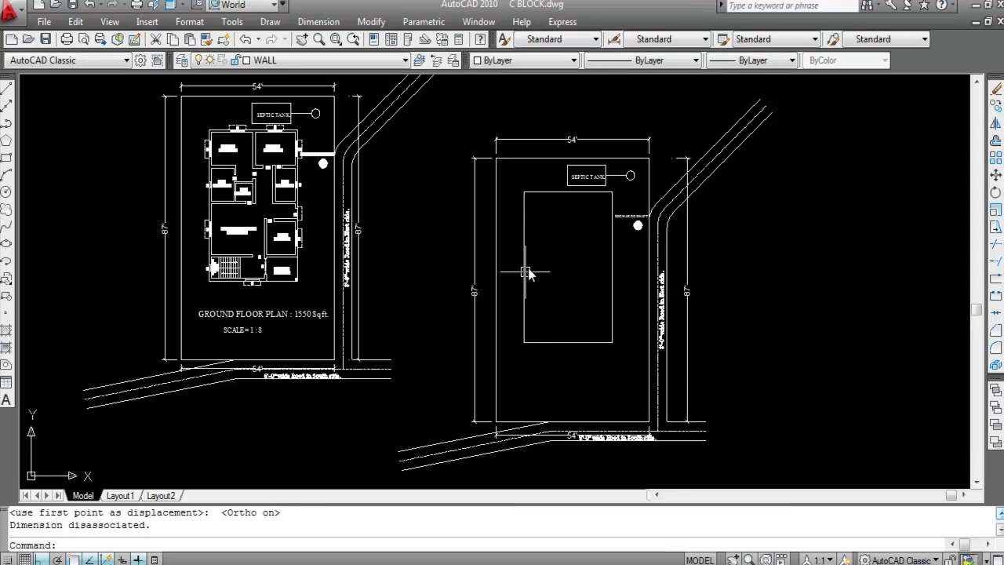
Check the road labels and dimensions around the new plot and regenerate the drawing again.
scroll(703, 305, "up", 3)
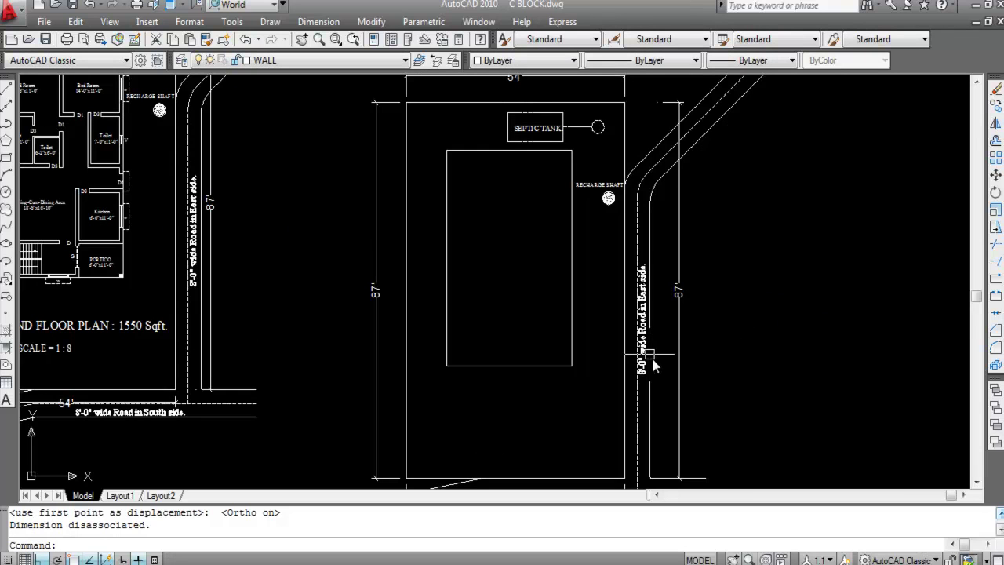
scroll(699, 274, "down", 5)
scroll(676, 382, "up", 4)
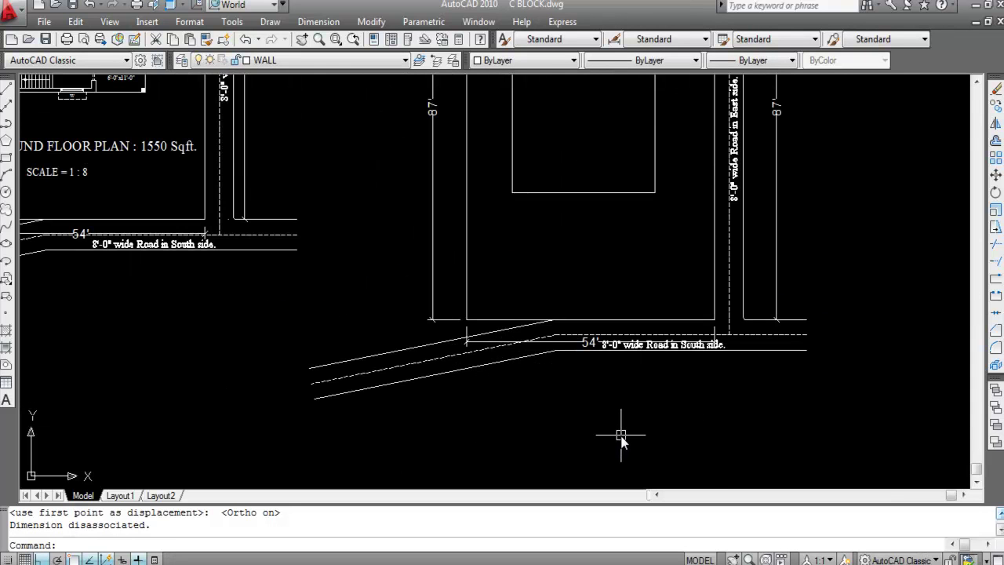
scroll(611, 392, "down", 2)
key("Return")
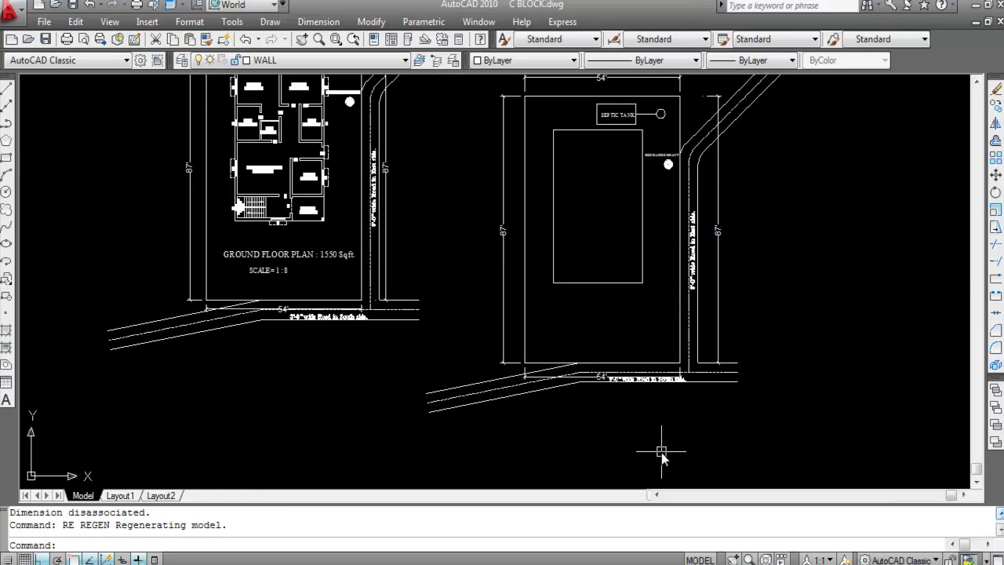
scroll(746, 446, "up", 4)
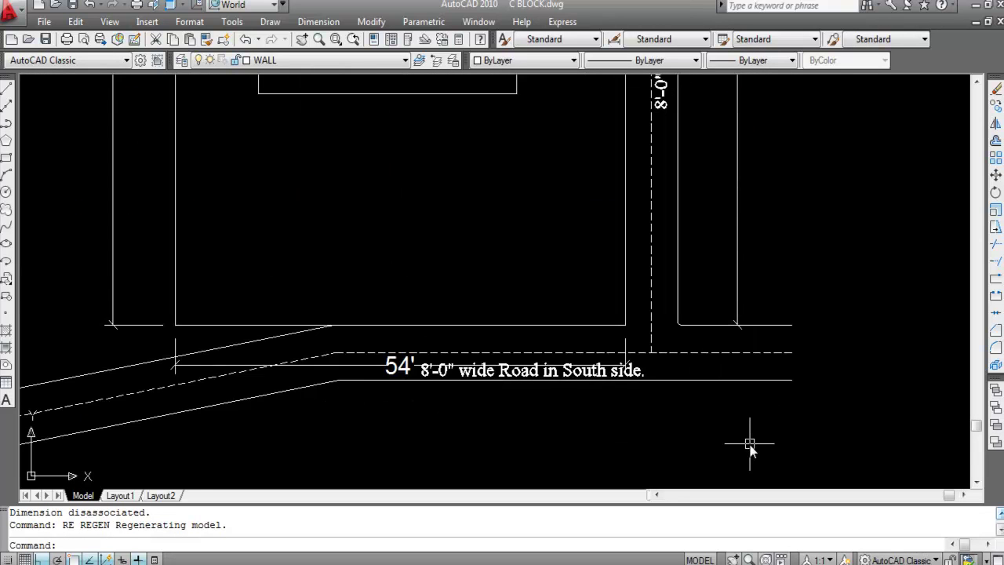
Add a vertical linear dimension between the new plot's north boundary and the north side of the building outline.
scroll(750, 447, "down", 6)
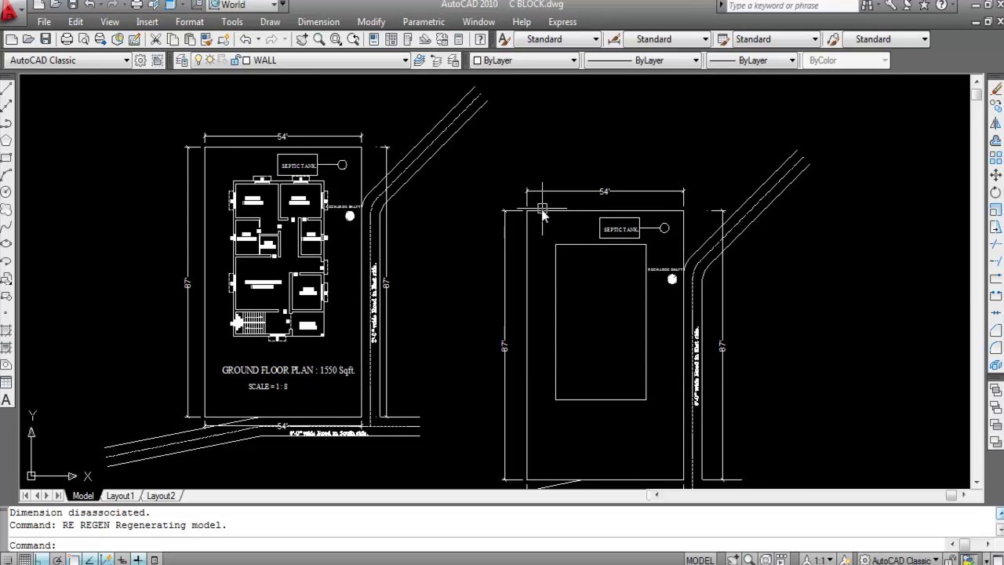
scroll(522, 177, "down", 2)
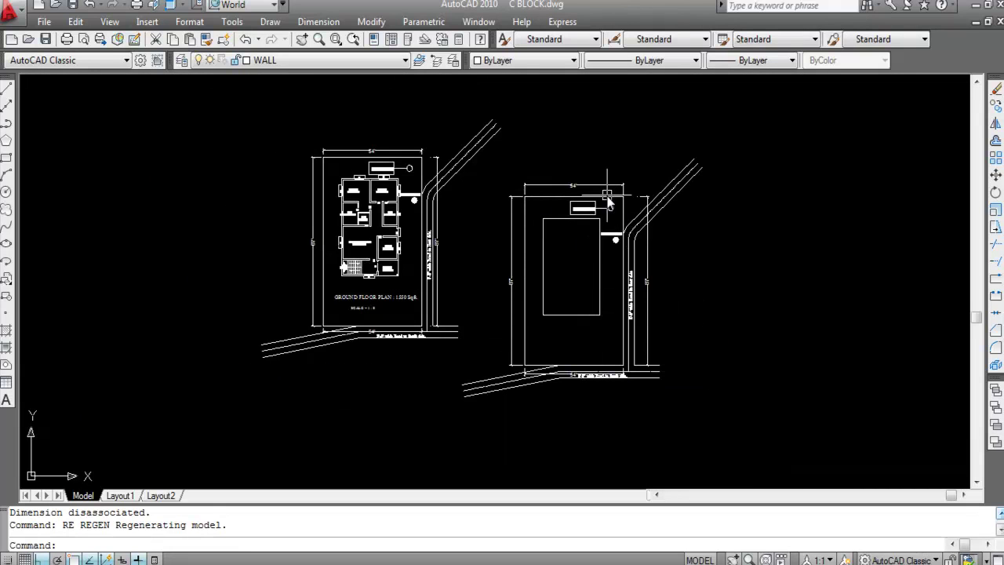
scroll(609, 205, "up", 5)
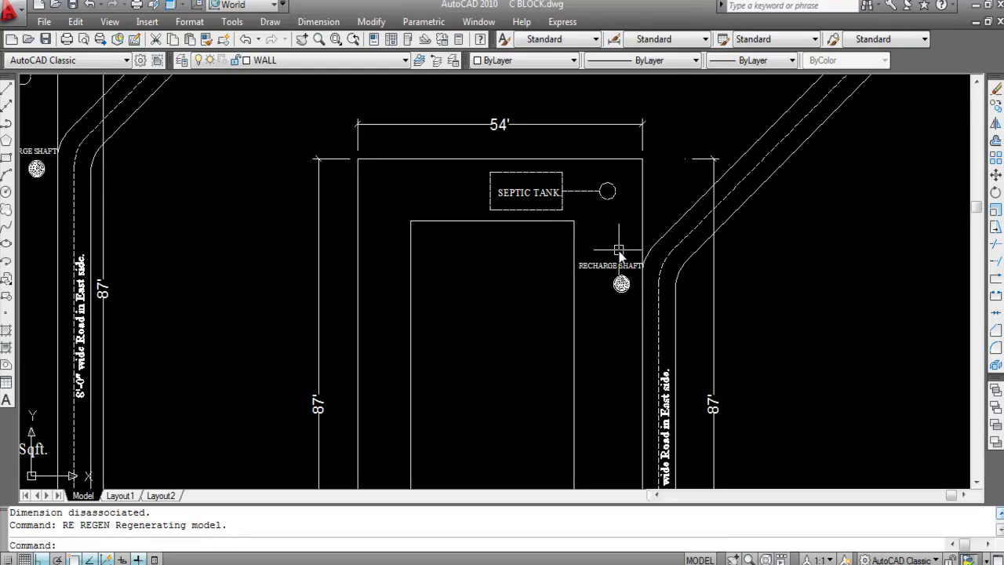
scroll(598, 184, "down", 2)
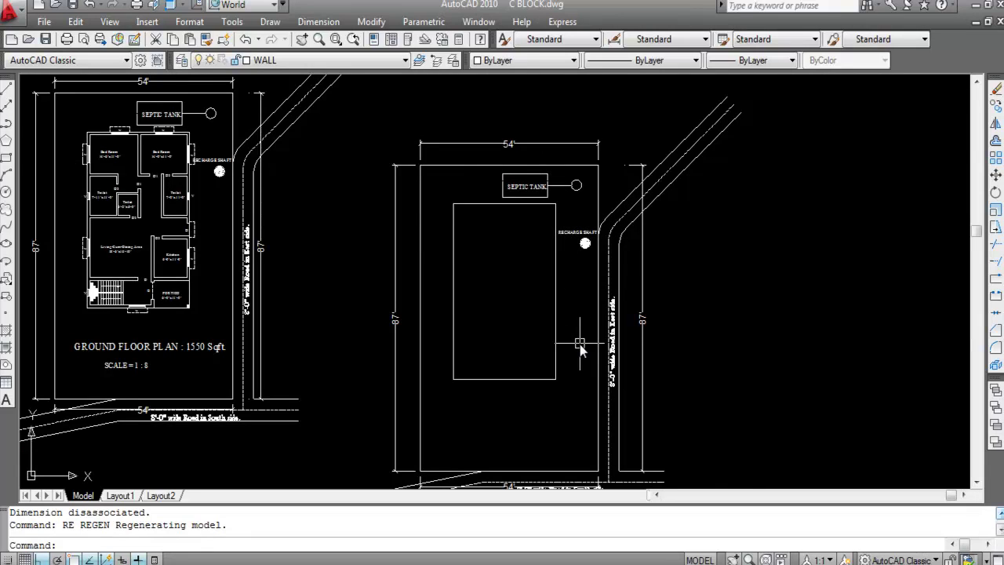
left_click(319, 22)
left_click(326, 65)
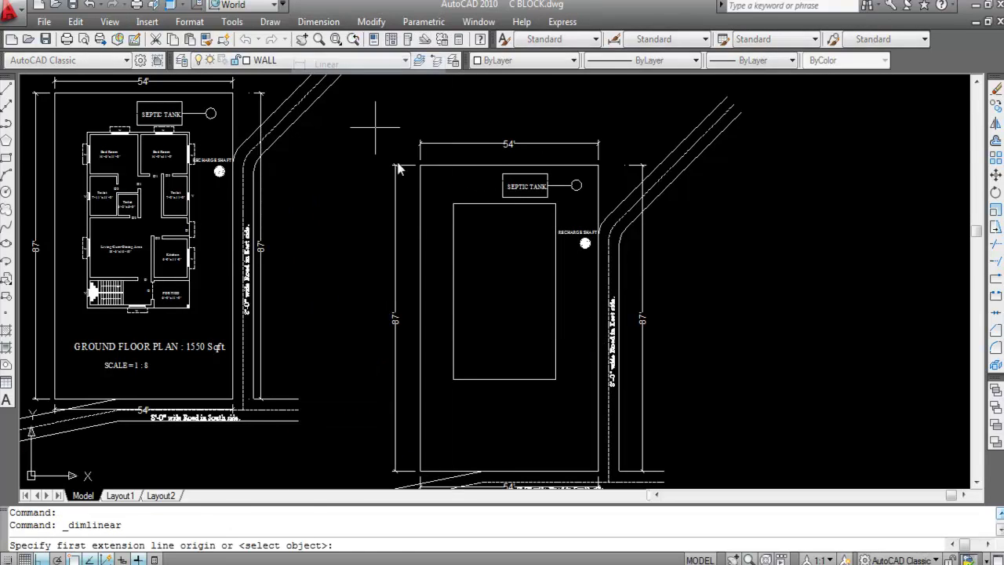
left_click(474, 165)
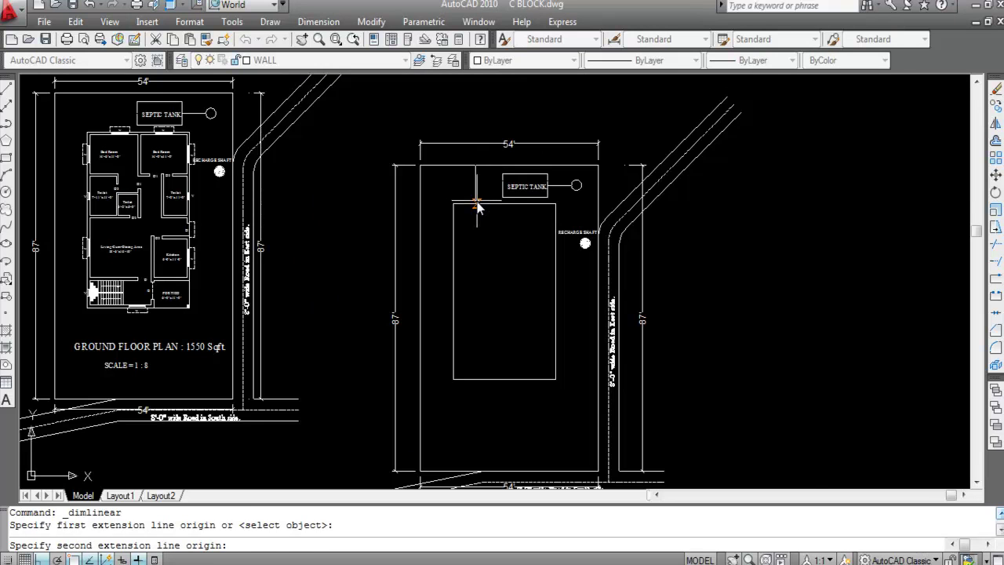
left_click(474, 203)
scroll(475, 179, "up", 3)
left_click(458, 192)
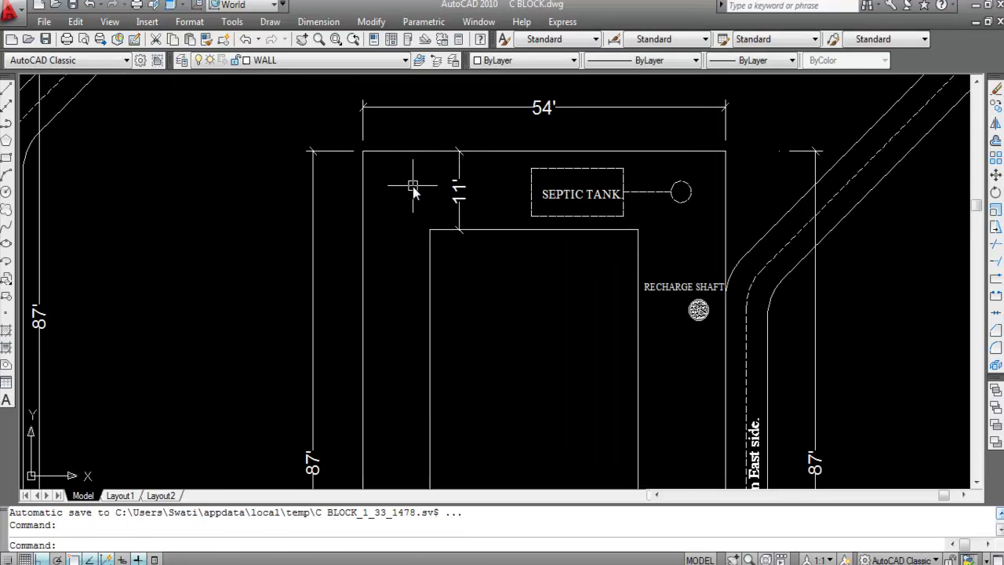
Add a horizontal linear dimension between the building outline's west side and the new plot's west boundary.
key("Return")
scroll(439, 206, "down", 4)
scroll(447, 217, "up", 3)
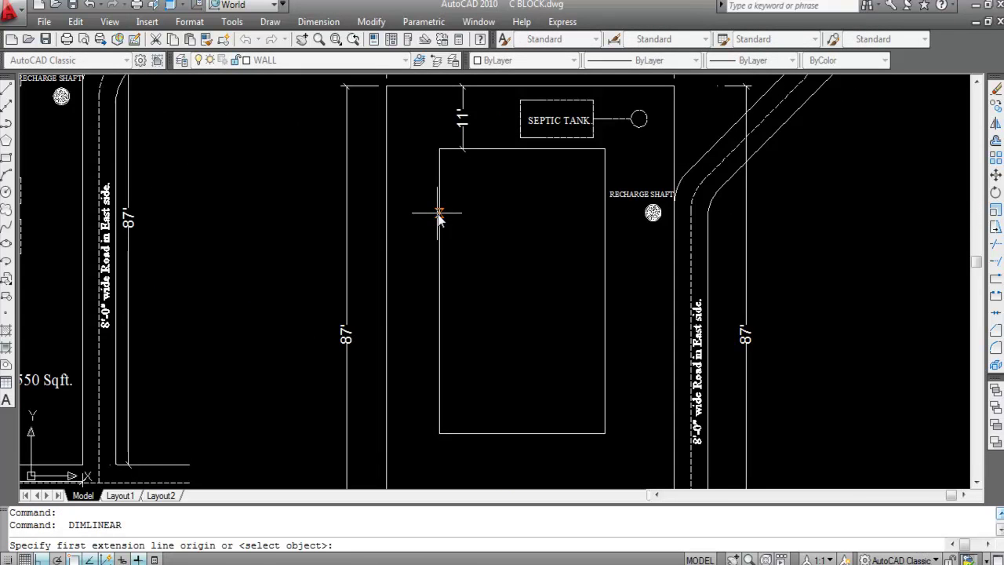
left_click(438, 214)
left_click(389, 219)
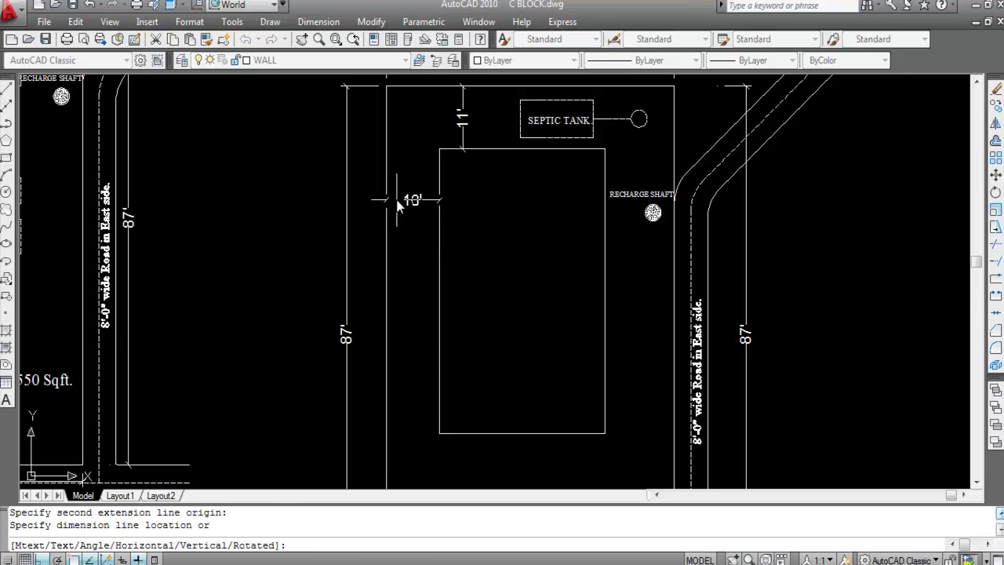
left_click(398, 201)
Dimension the east setback from the building outline to the new plot's east boundary, below the recharge shaft.
key("Return")
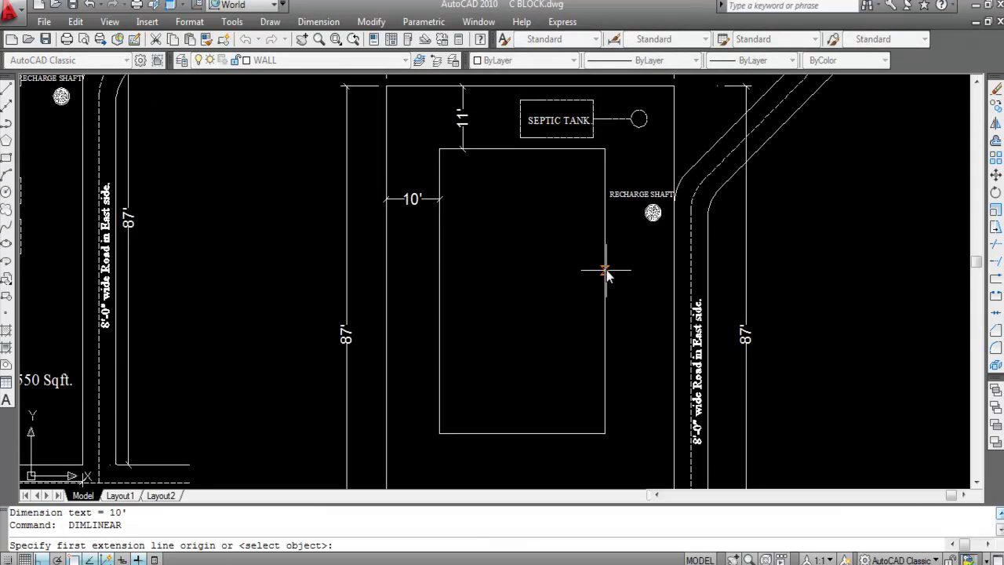
left_click(604, 272)
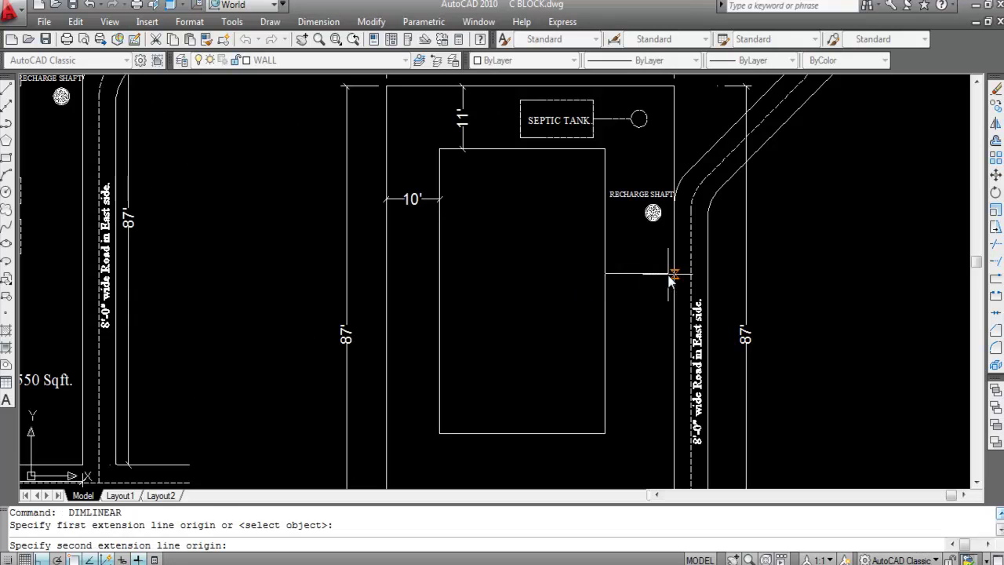
left_click(673, 272)
left_click(657, 261)
scroll(587, 265, "down", 2)
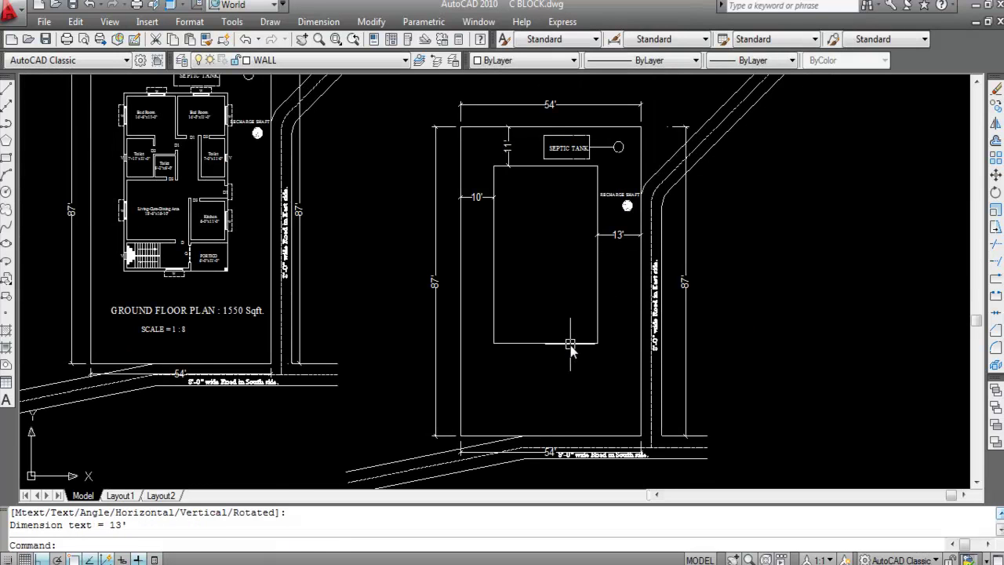
Dimension the south setback from the building outline to the new plot's south boundary and regenerate the drawing.
key("Return")
left_click(556, 343)
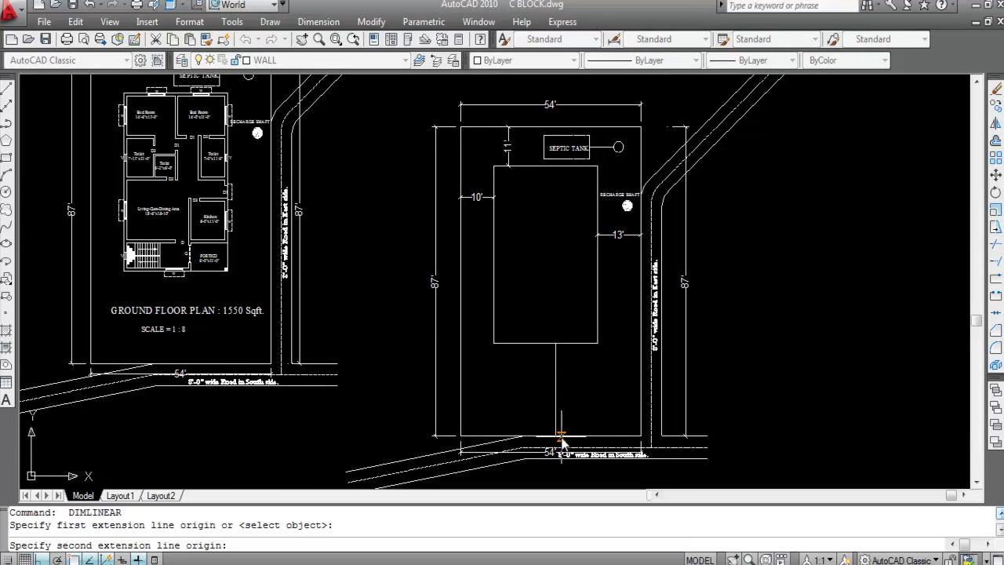
scroll(559, 443, "up", 5)
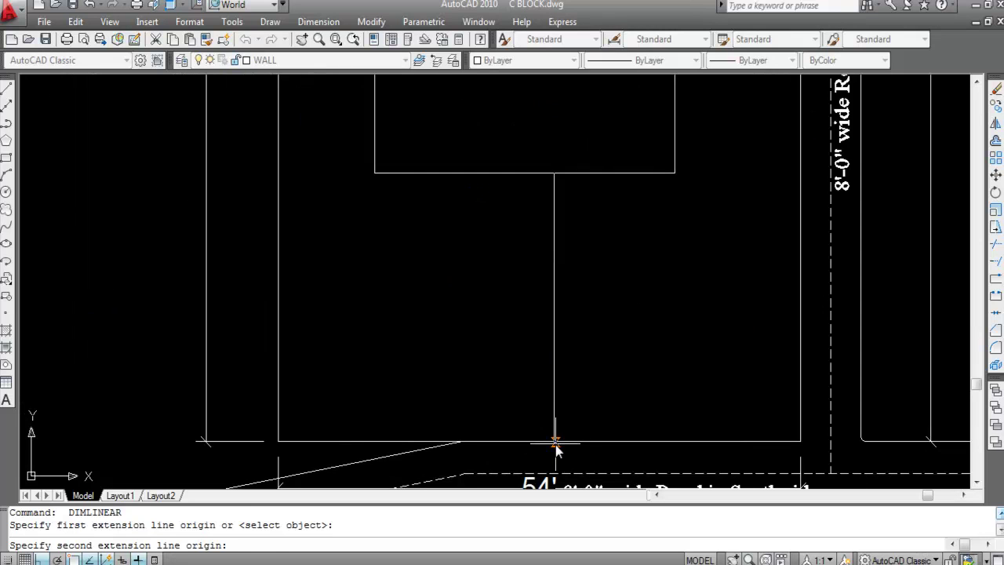
left_click(559, 442)
left_click(543, 366)
scroll(576, 347, "down", 6)
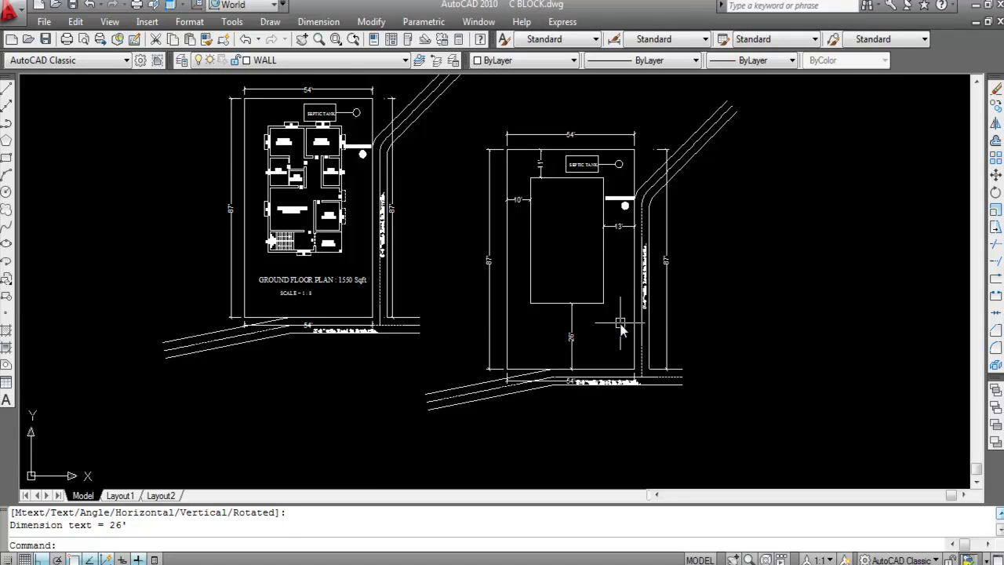
scroll(620, 326, "up", 2)
scroll(620, 323, "down", 3)
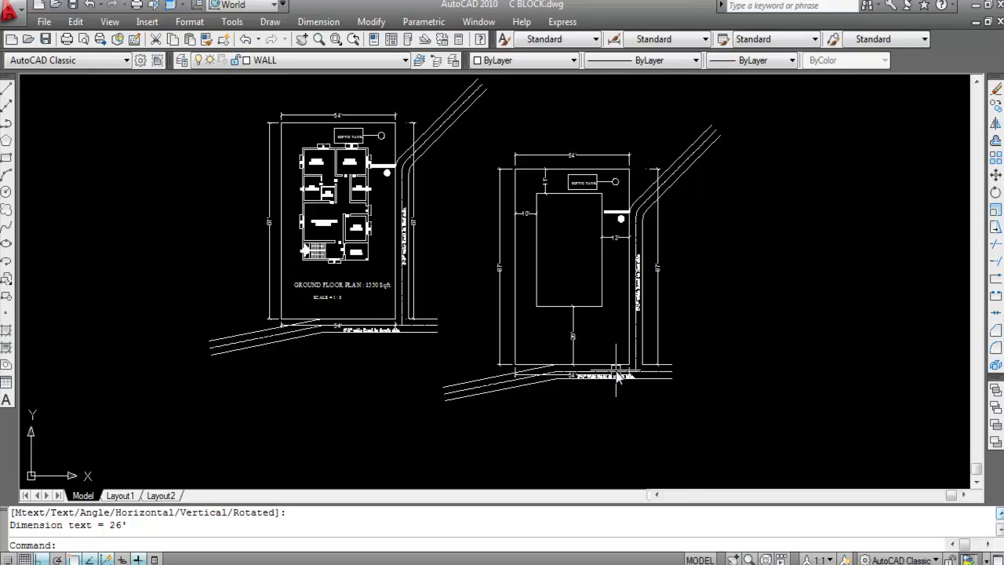
key("Return")
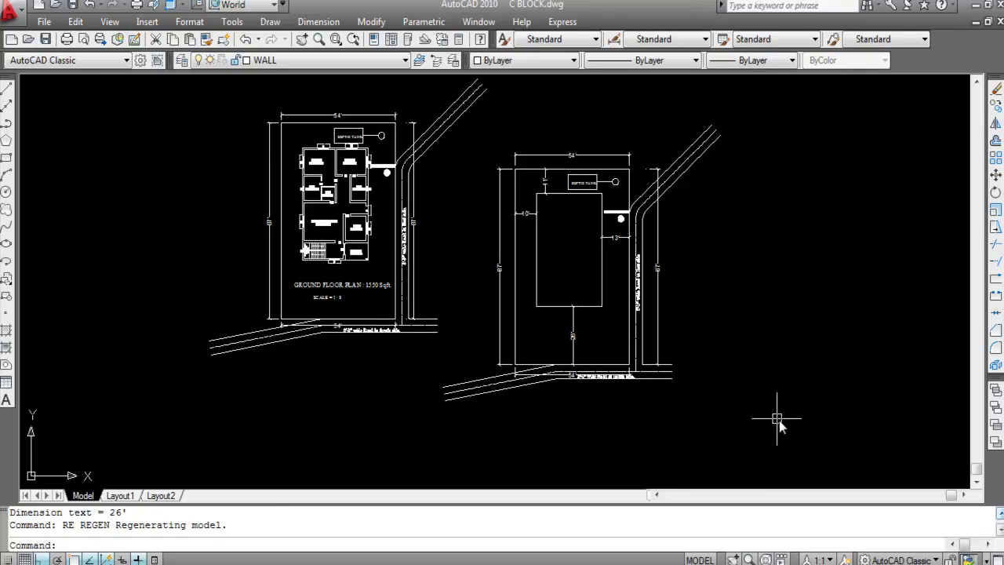
Scale the entire new site plan, including roads and dimensions, by 0.4 about the east end of the south road, with Ortho off.
left_click(843, 444)
left_click(497, 154)
left_click(788, 426)
left_click(480, 162)
left_click(495, 421)
left_click(408, 345)
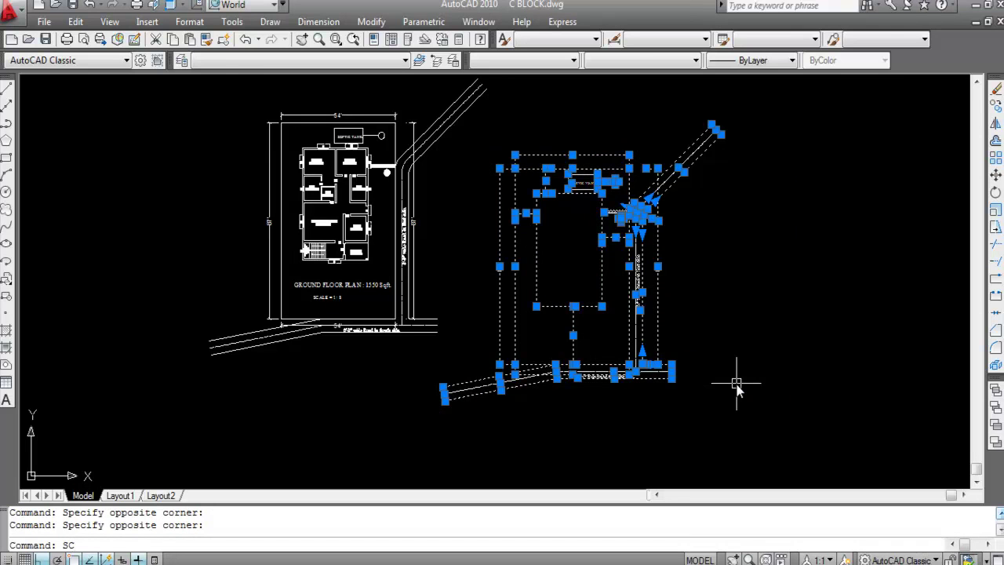
type("SC")
key("Return")
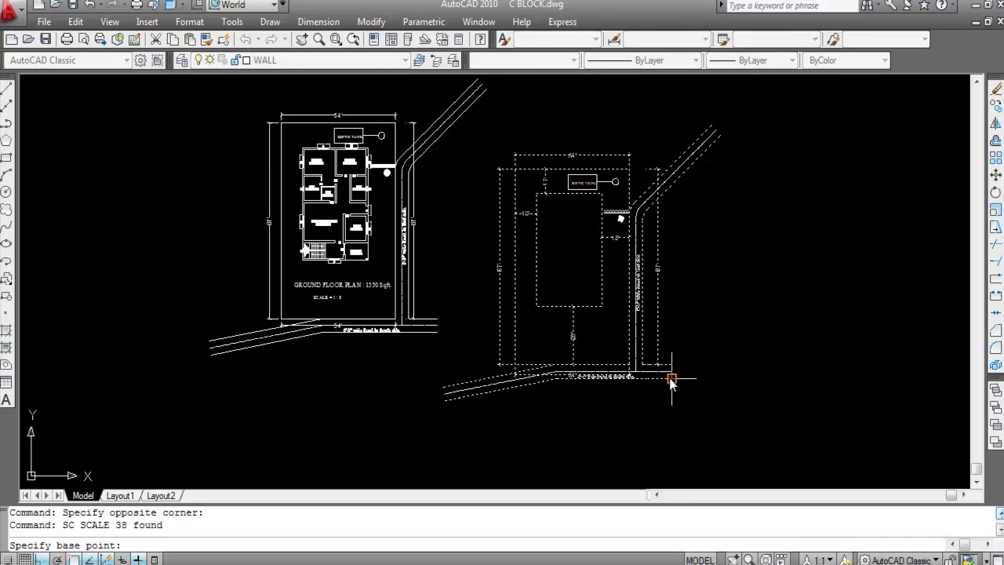
scroll(671, 382, "up", 2)
left_click(671, 382)
scroll(698, 380, "down", 4)
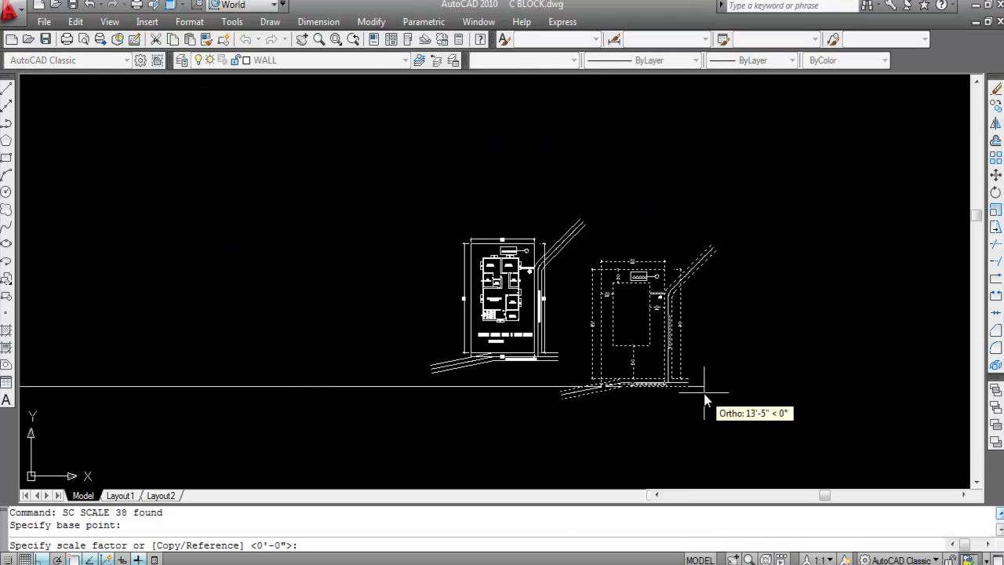
key("F8")
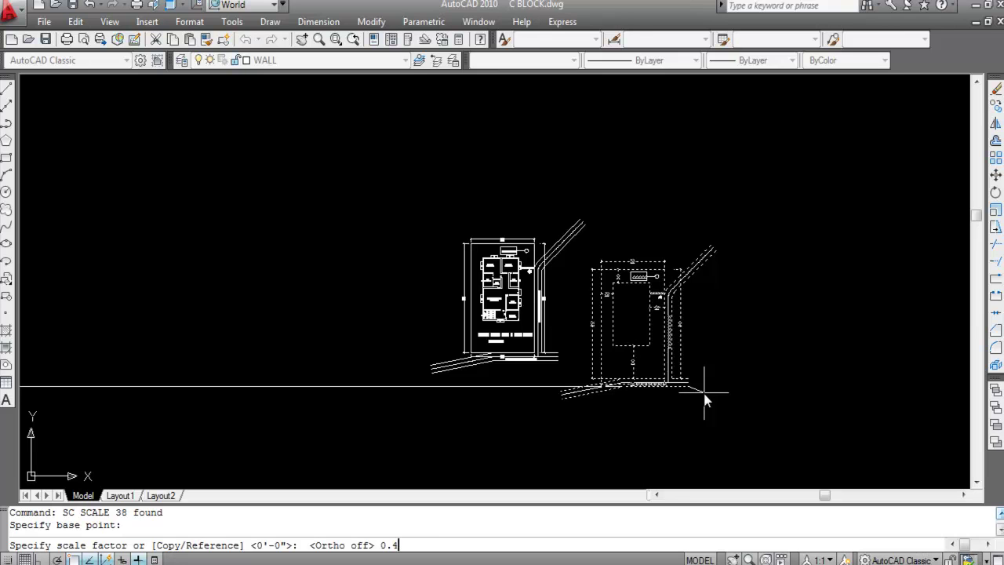
type("0.4")
key("Return")
scroll(709, 392, "up", 3)
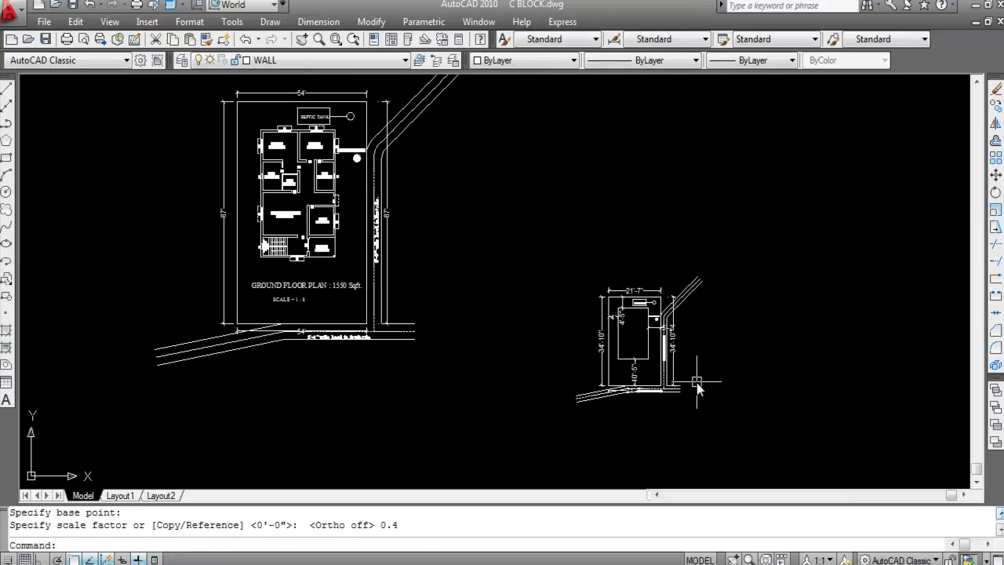
Move the entire scaled site plan up and closer to the ground floor plan, and regenerate the drawing.
left_click(734, 439)
left_click(571, 242)
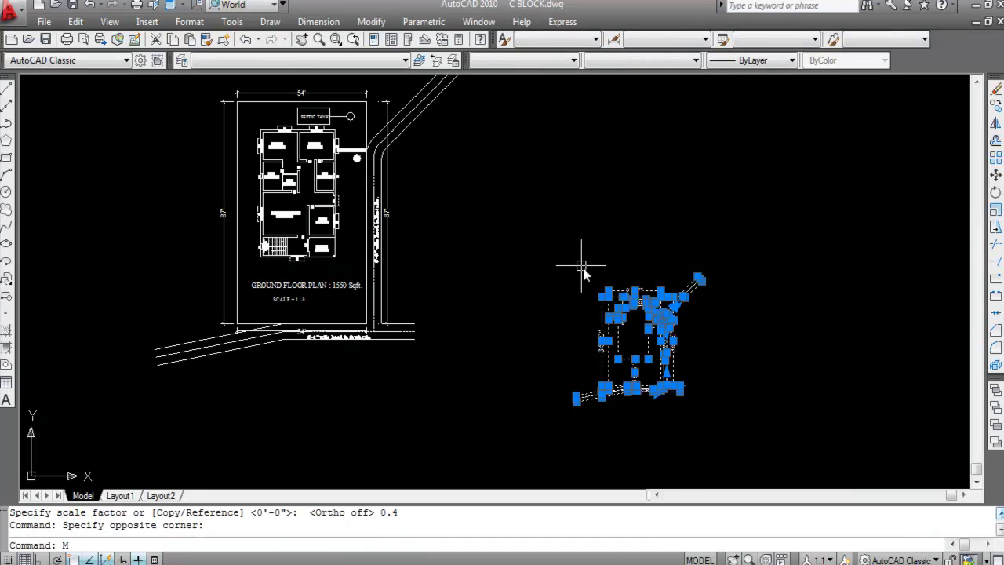
type("m")
key("Return")
left_click(637, 345)
left_click(532, 204)
scroll(498, 156, "up", 2)
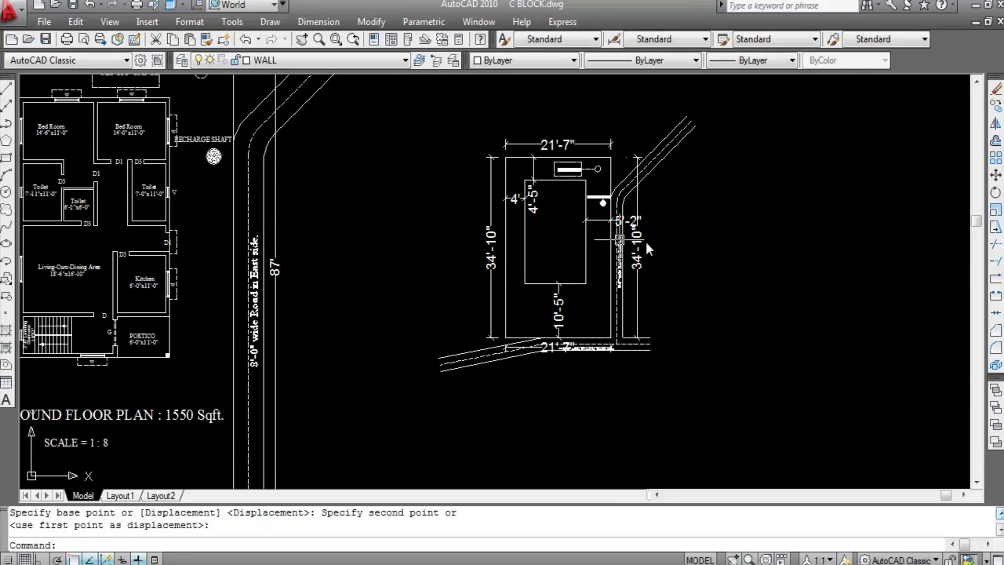
key("Return")
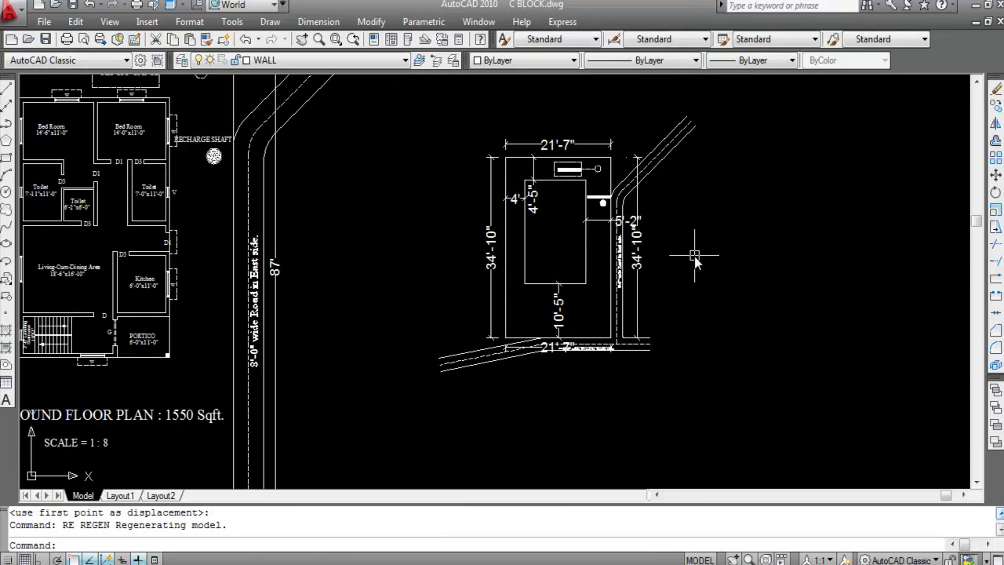
Undo the last property modification.
type("u")
key("Return")
key("Escape")
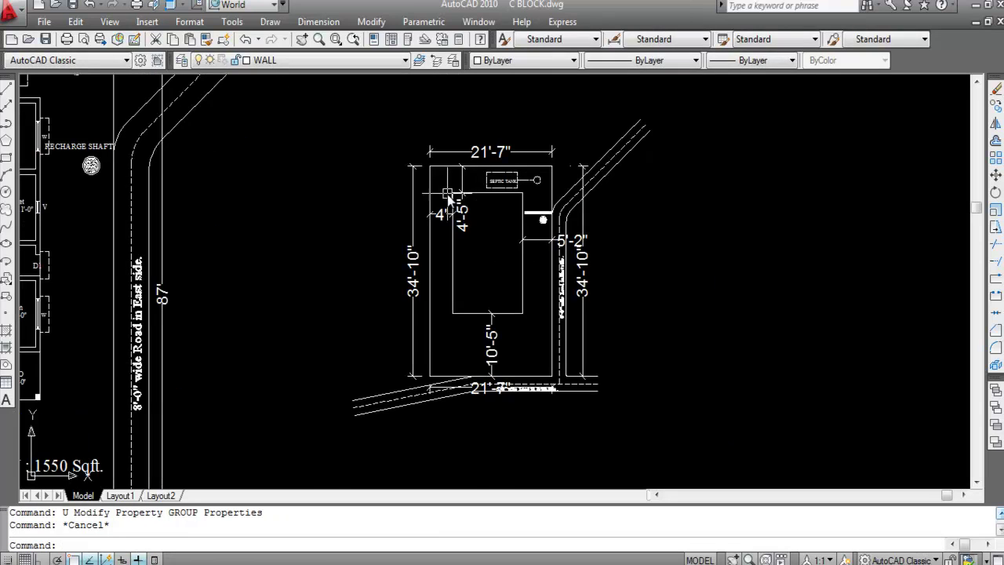
Move only the north setback dimension's text to the west of its dimension line, inside the plot's northwest corner.
scroll(452, 199, "up", 1)
left_click(473, 222)
right_click(473, 222)
mouse_move(522, 107)
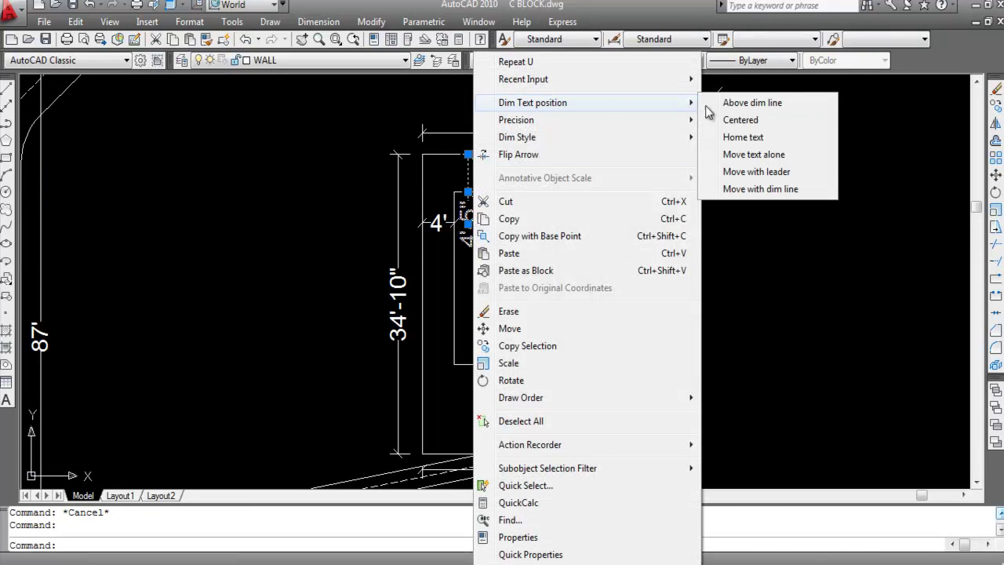
left_click(768, 154)
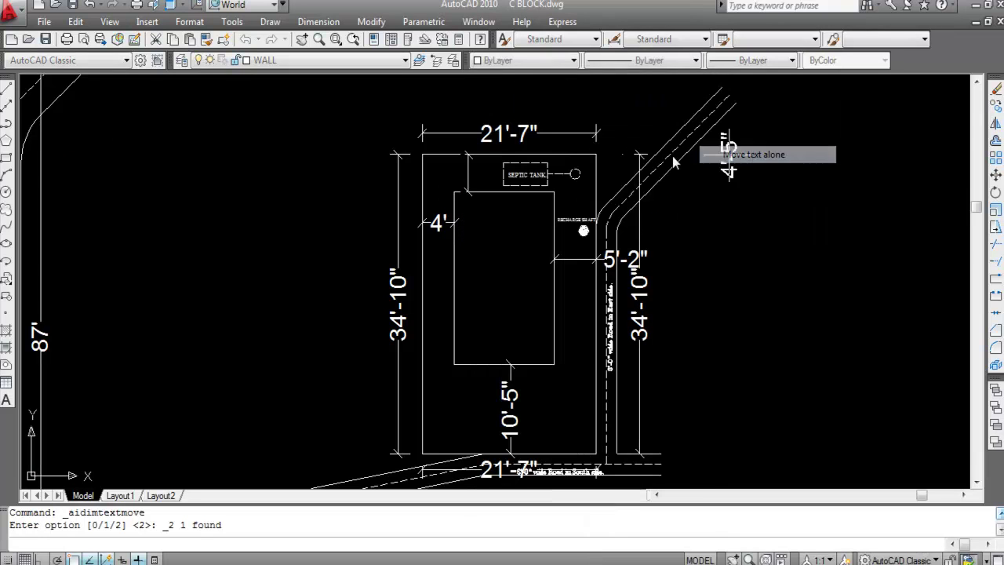
scroll(440, 169, "up", 2)
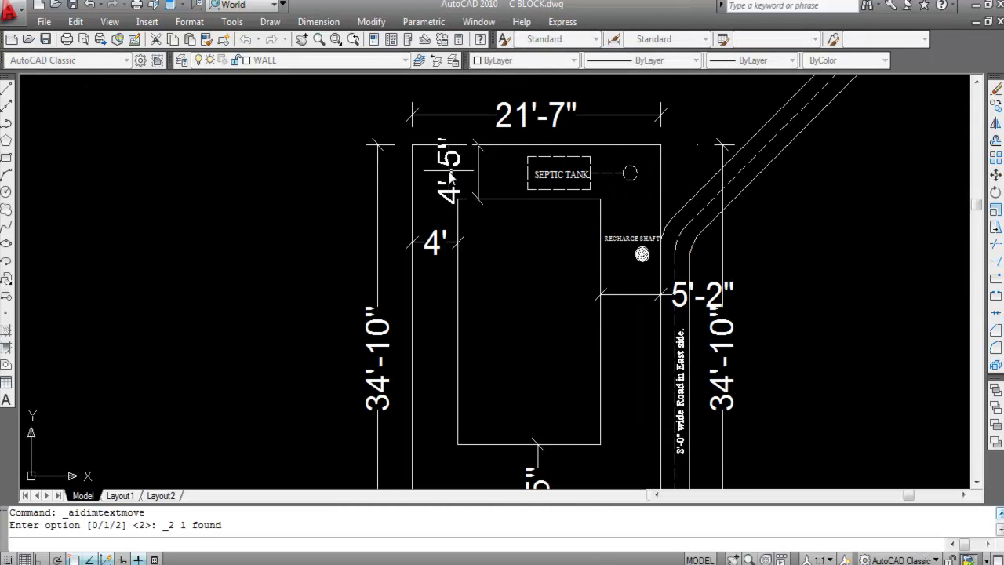
left_click(449, 177)
scroll(489, 253, "down", 2)
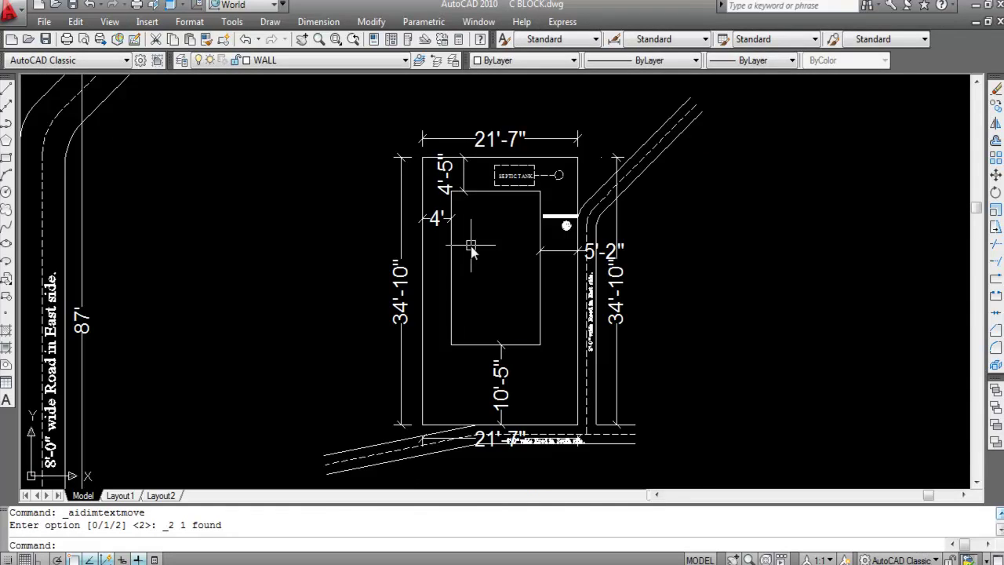
Move only the east setback dimension's text off the road to just above its dimension line, under the recharge shaft.
scroll(604, 262, "up", 3)
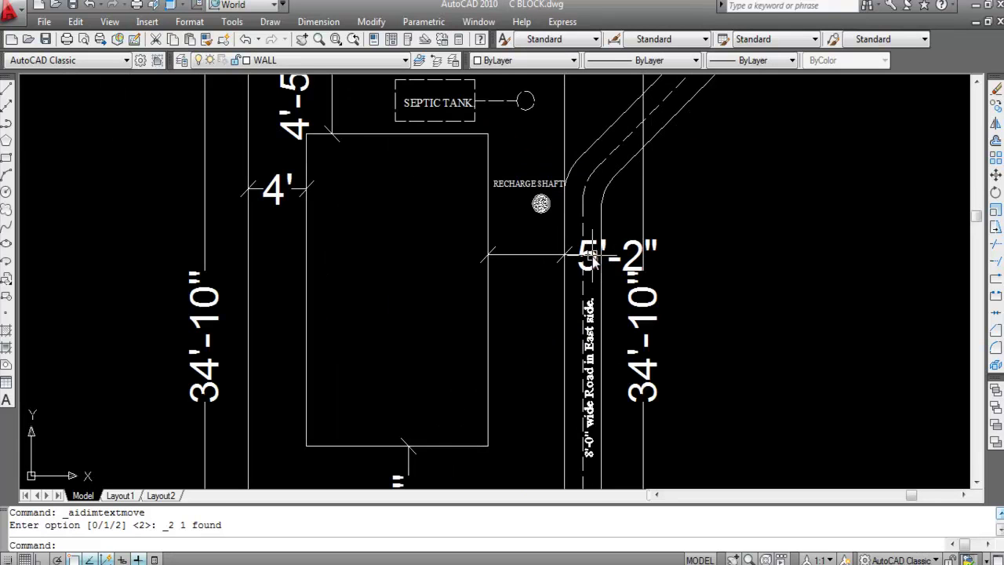
left_click(593, 261)
right_click(593, 261)
mouse_move(725, 108)
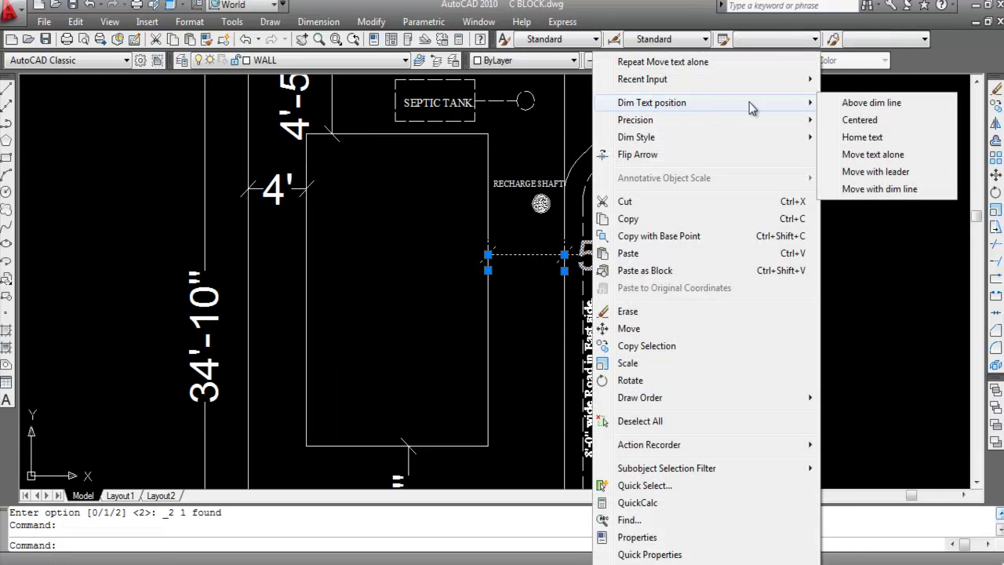
left_click(873, 155)
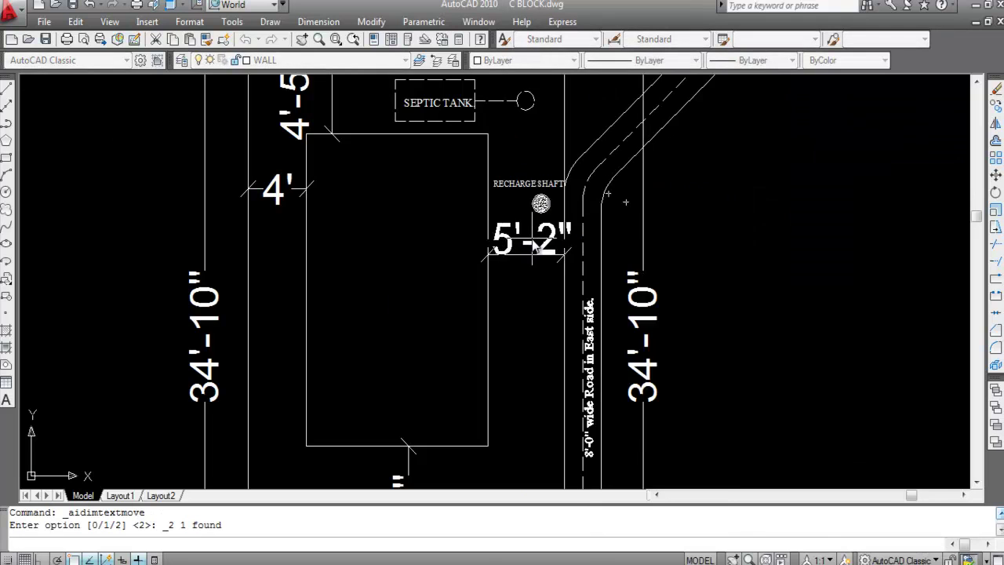
scroll(533, 247, "up", 1)
scroll(534, 245, "up", 1)
left_click(536, 232)
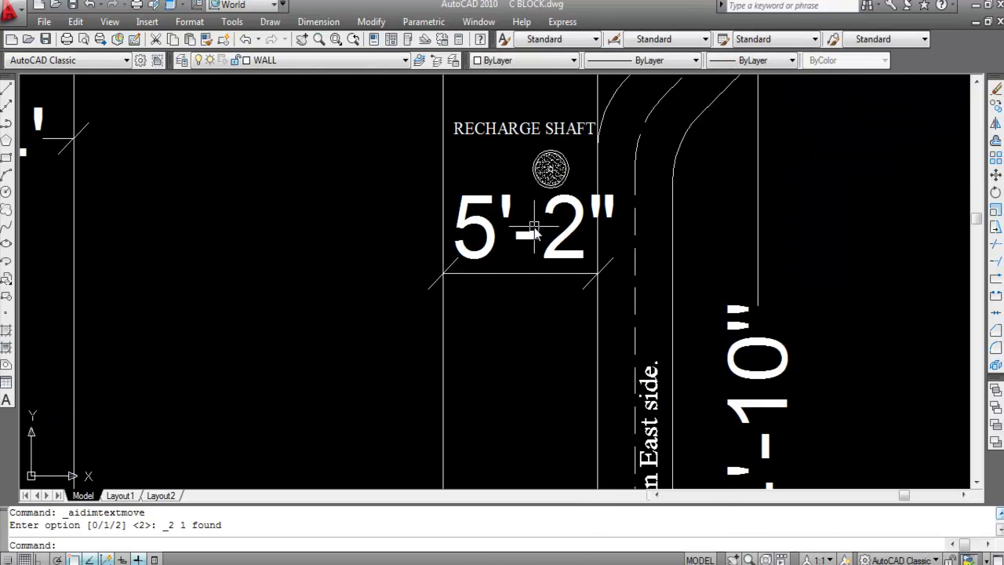
scroll(441, 247, "down", 1)
scroll(541, 339, "down", 1)
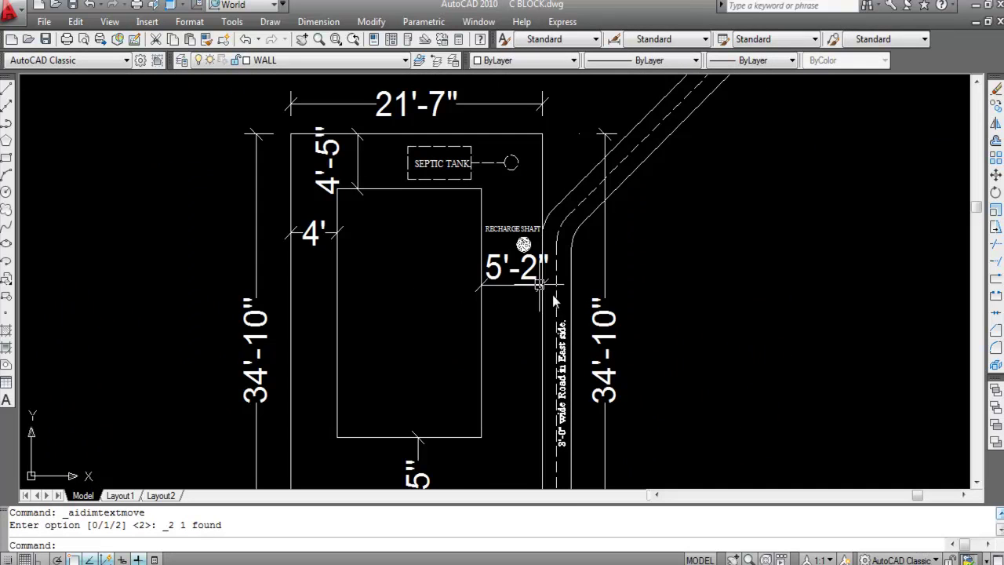
Set the text height of the site plan's east road label to 10".
key("Escape")
scroll(525, 284, "down", 1)
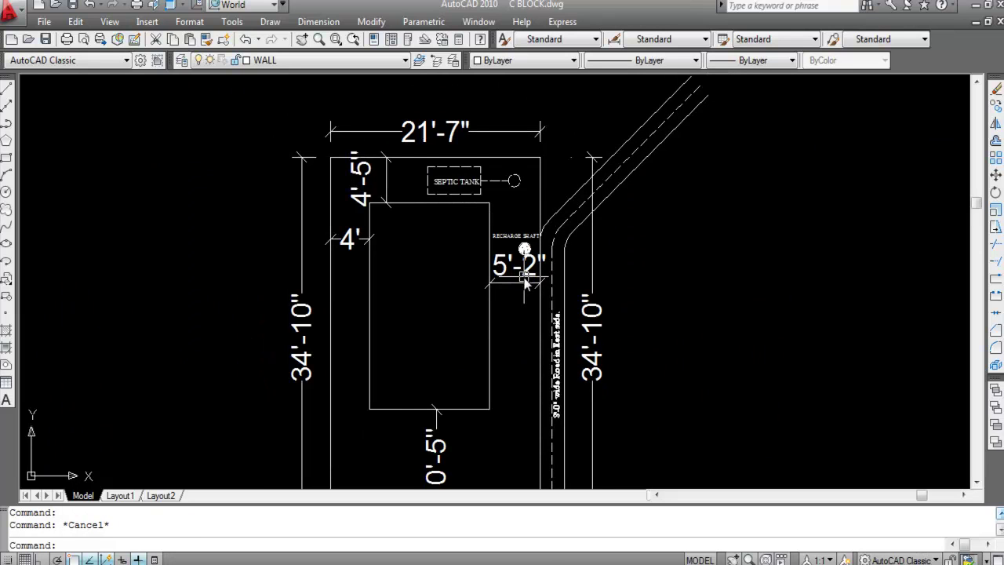
scroll(398, 182, "down", 1)
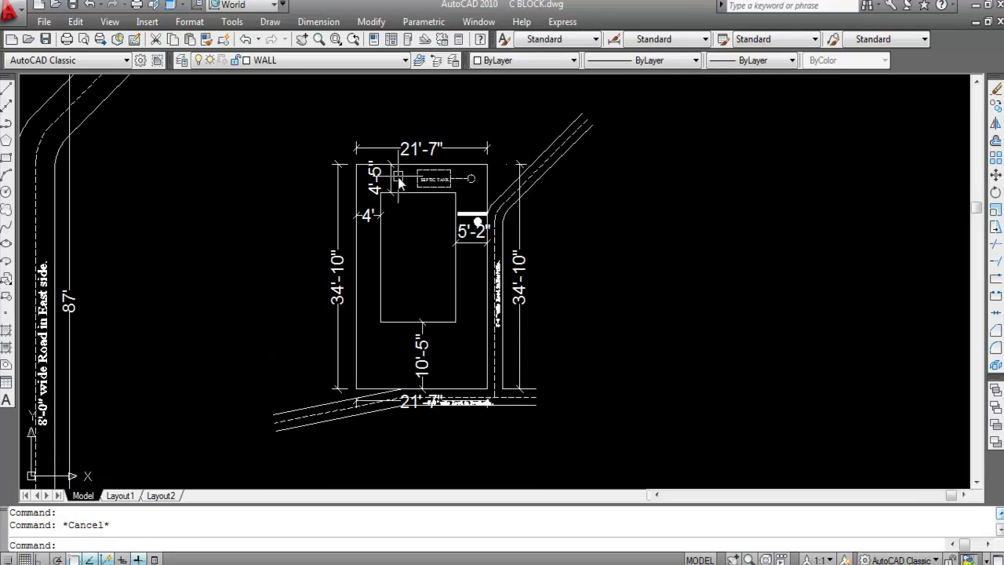
scroll(503, 326, "up", 2)
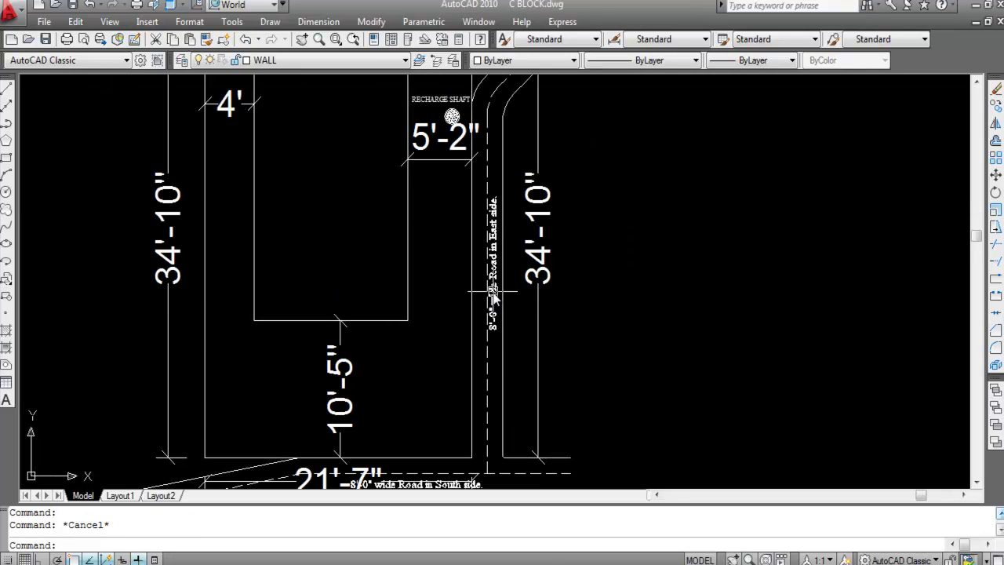
left_click(492, 294)
right_click(492, 296)
left_click(557, 473)
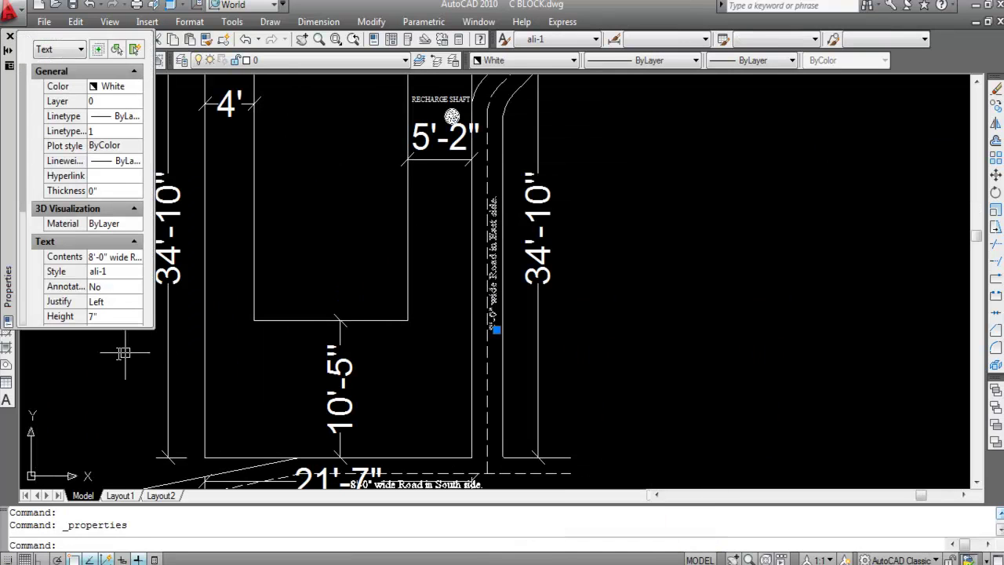
left_click(103, 316)
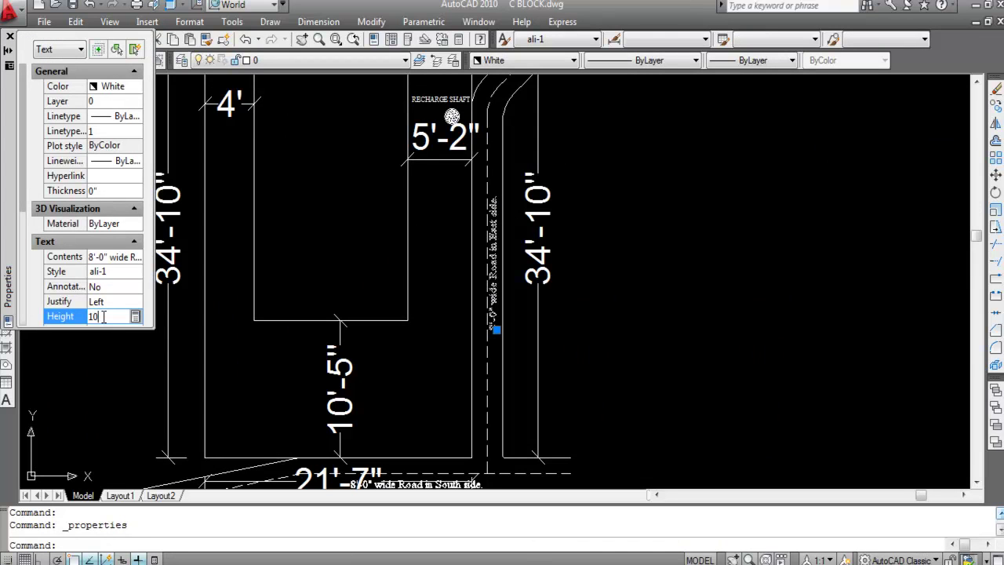
key("Return")
key("ctrl+1")
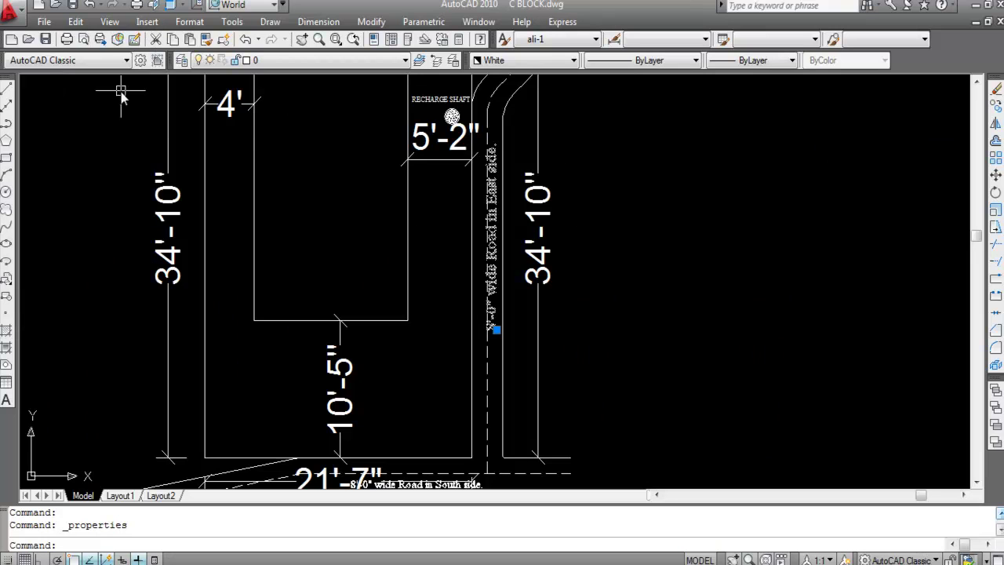
Set the text height of the site plan's south road label to 10" as well.
scroll(531, 275, "down", 3)
scroll(572, 231, "up", 4)
scroll(515, 395, "down", 2)
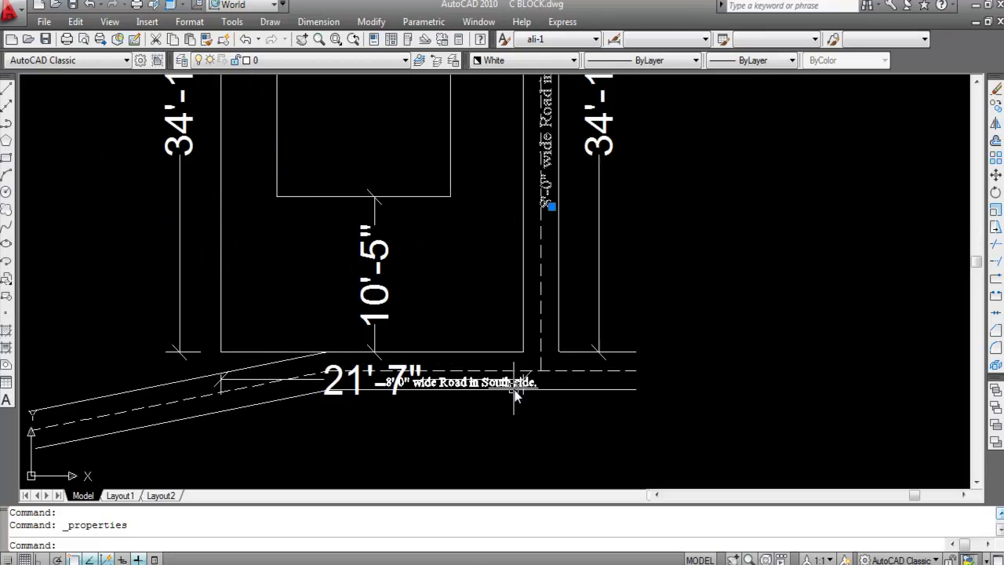
scroll(515, 395, "up", 3)
right_click(490, 368)
left_click(540, 545)
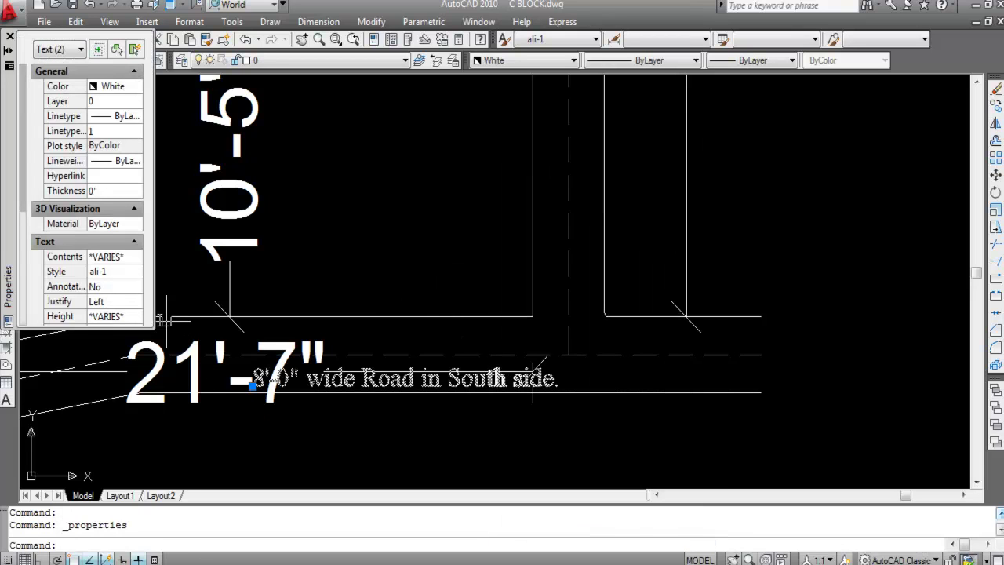
left_click(124, 316)
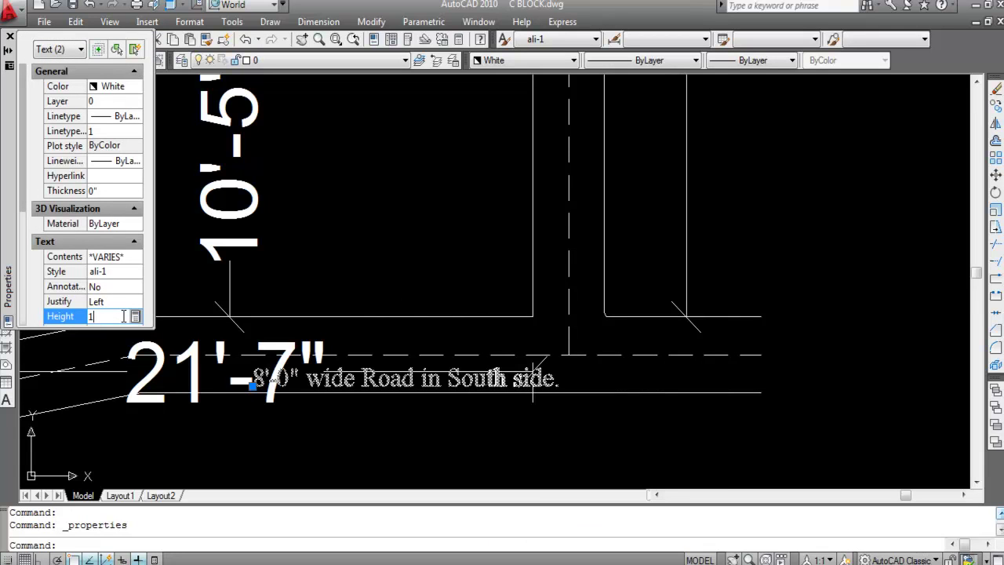
type("10")
key("Return")
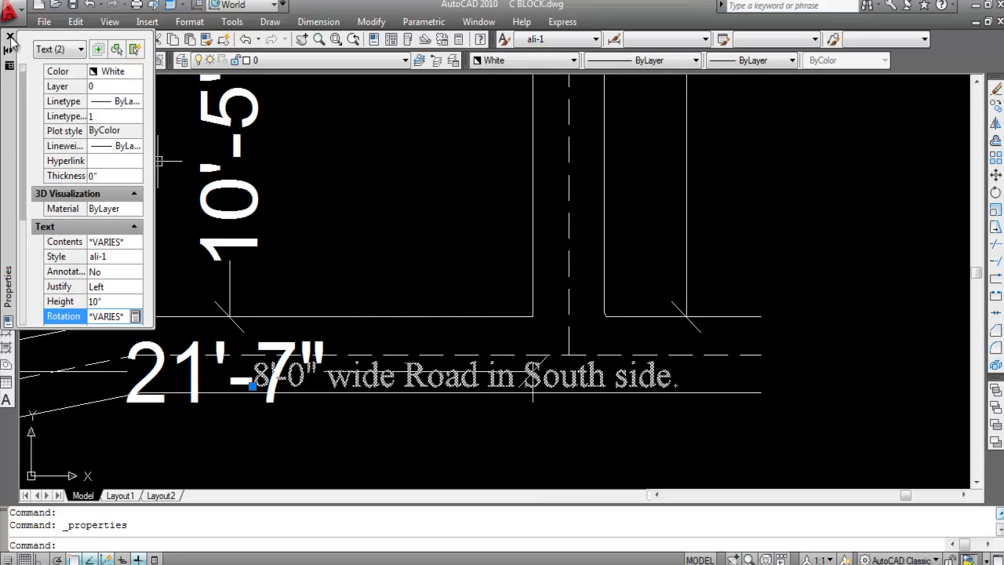
left_click(10, 36)
key("Escape")
scroll(538, 426, "down", 2)
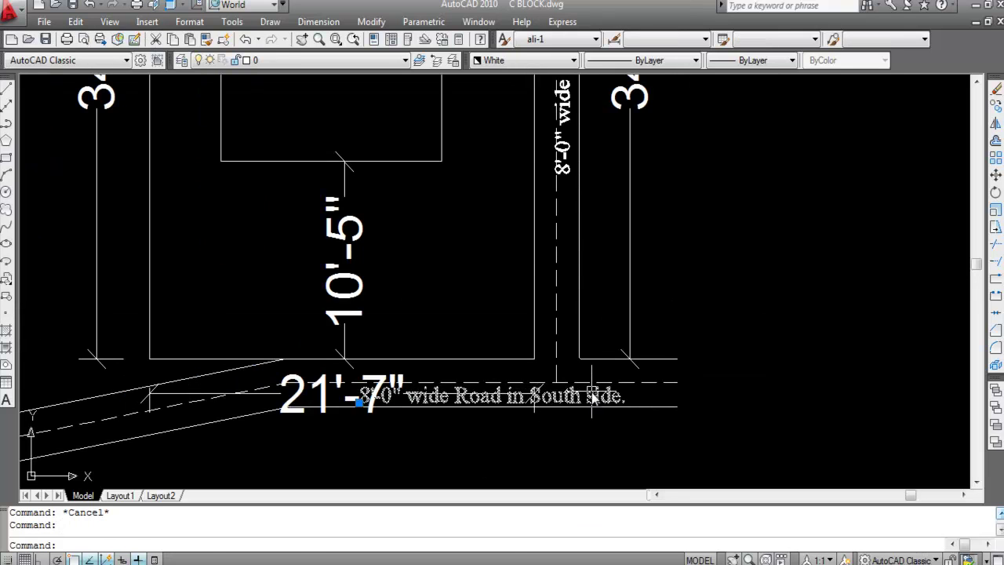
Move the south road label east along its road, clear of the plot's bottom width dimension text.
scroll(584, 408, "up", 2)
type("M")
key("Return")
left_click(560, 401)
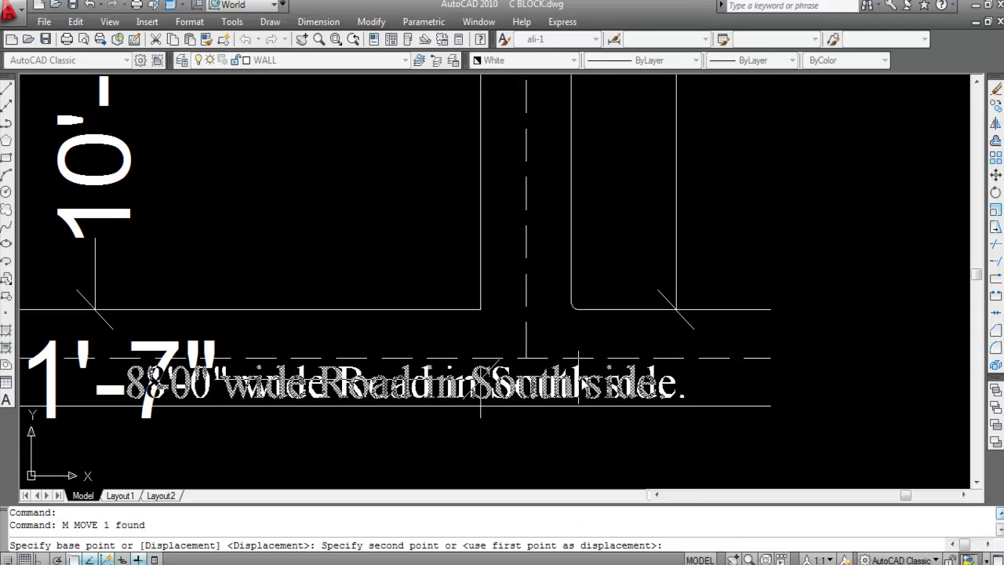
left_click(655, 388)
scroll(584, 468, "down", 2)
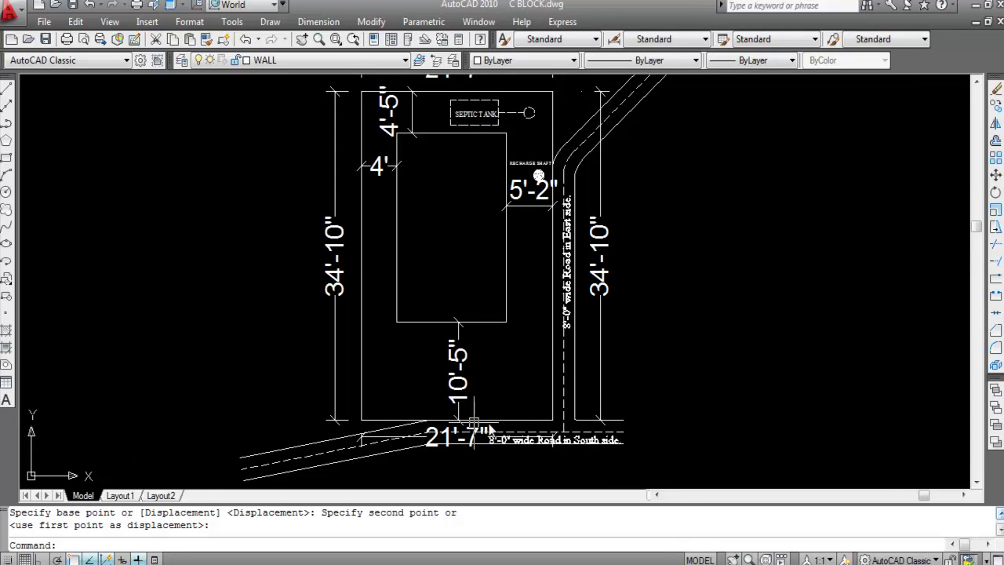
scroll(491, 396, "down", 2)
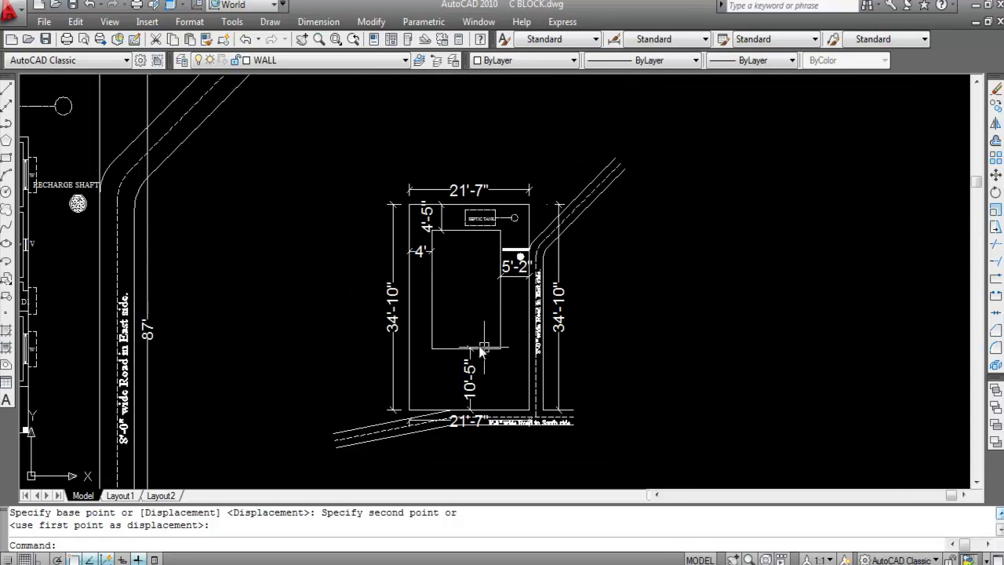
Copy the PORTICO label from the ground floor plan into the building outline of the site plan.
scroll(548, 433, "up", 1)
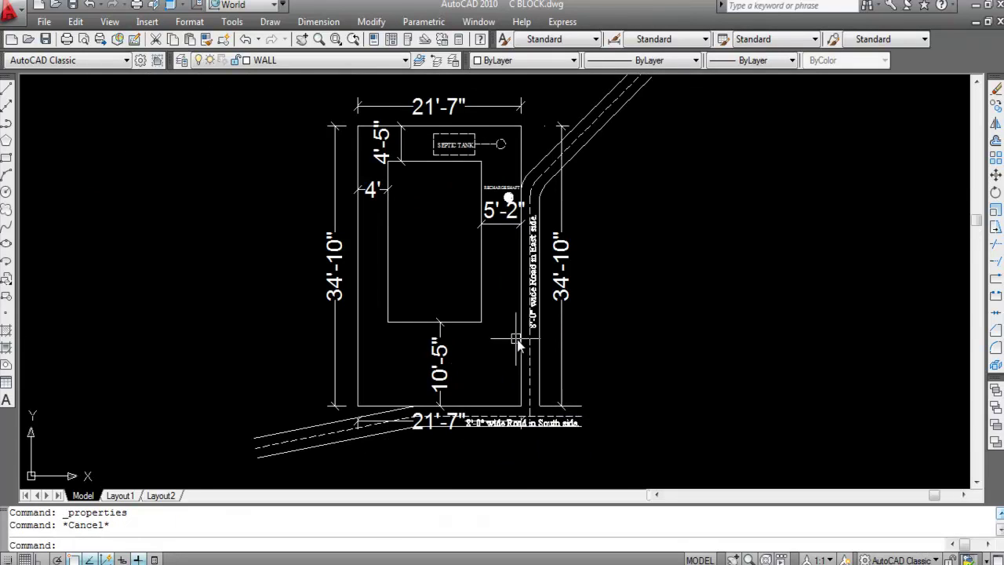
scroll(515, 341, "down", 2)
scroll(55, 380, "up", 4)
left_click(117, 377)
type("co")
key("Return")
left_click(79, 382)
scroll(89, 313, "down", 5)
scroll(392, 266, "up", 4)
left_click(386, 262)
key("Escape")
Change the copied PORTICO label's text to "Built-up Area".
double_click(401, 259)
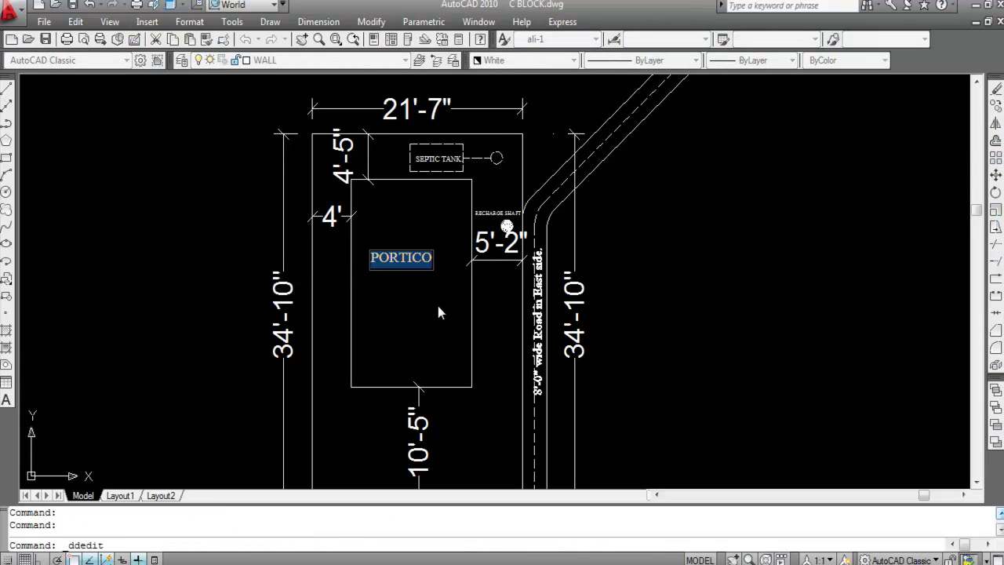
key("BackSpace")
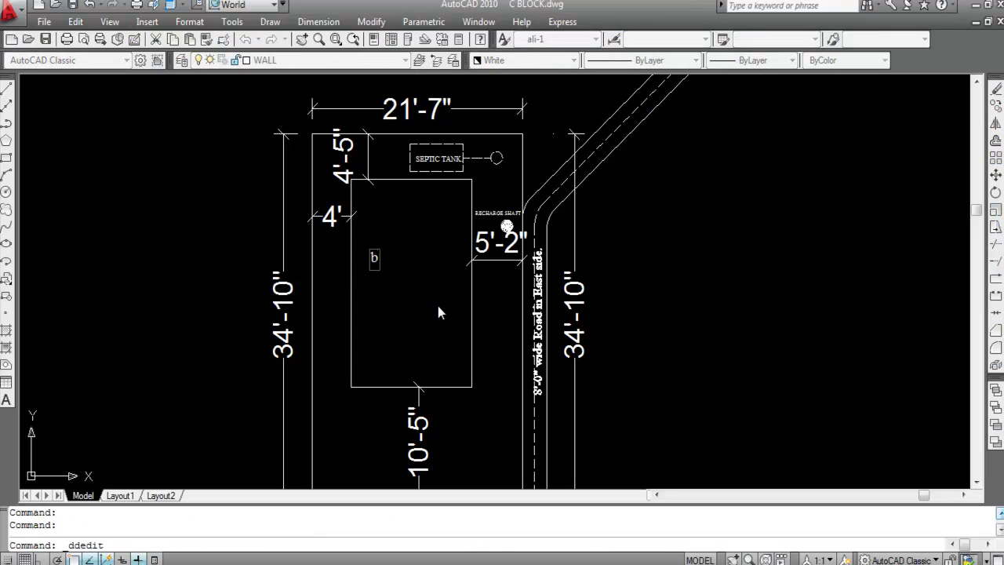
key("Caps_Lock")
type("B")
key("Caps_Lock")
type("u")
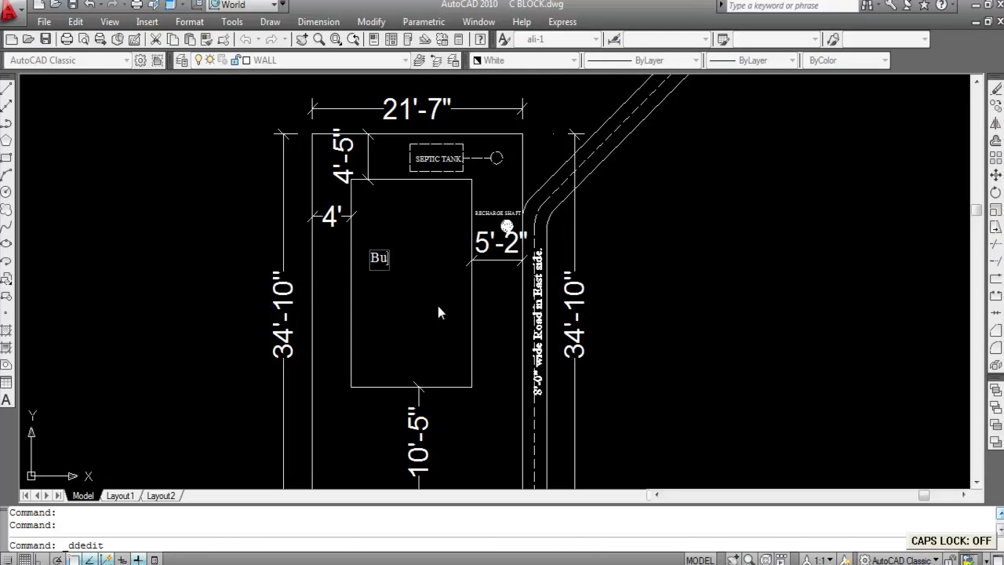
type("ilt-up")
key("Caps_Lock")
type("A")
key("Caps_Lock")
type("rea")
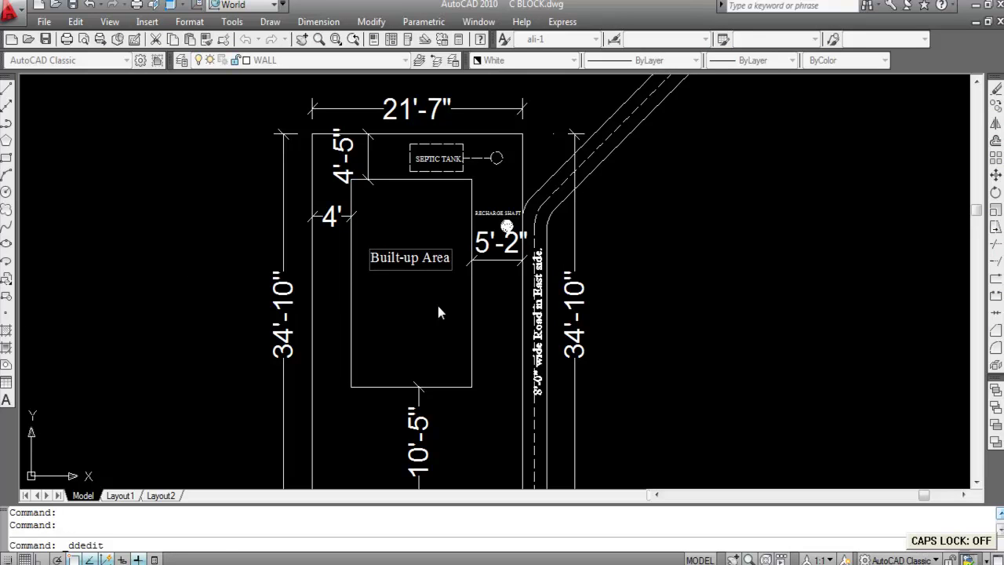
key("Return")
key("Escape")
Copy the "Built-up Area" label straight down with Ortho on, placing the duplicate directly beneath the original.
left_click(422, 262)
type("co")
key("Return")
left_click(404, 266)
scroll(404, 266, "up", 3)
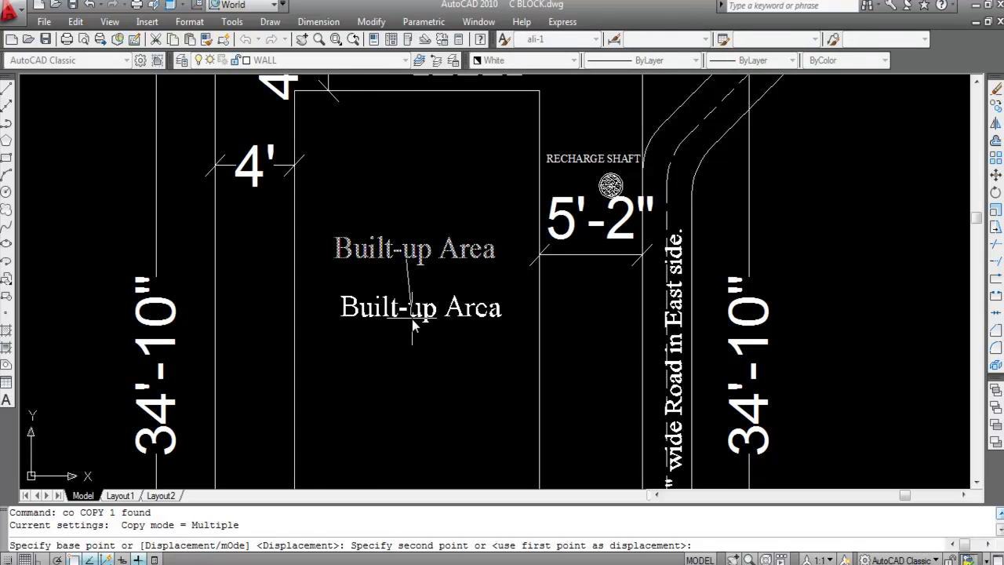
key("F8")
left_click(410, 296)
key("Escape")
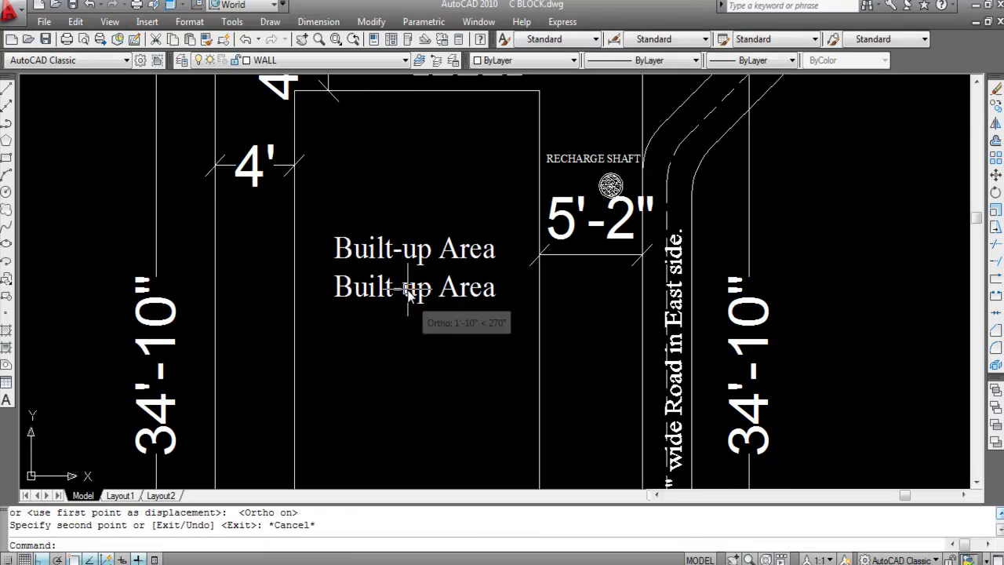
Change the lower duplicate label's text to "1500 Sqft.".
double_click(409, 290)
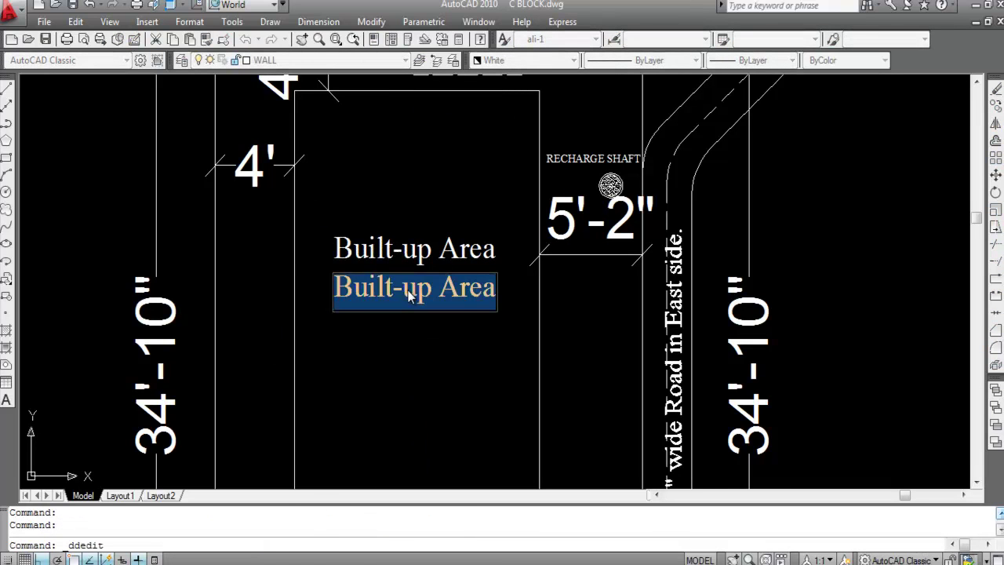
type("150")
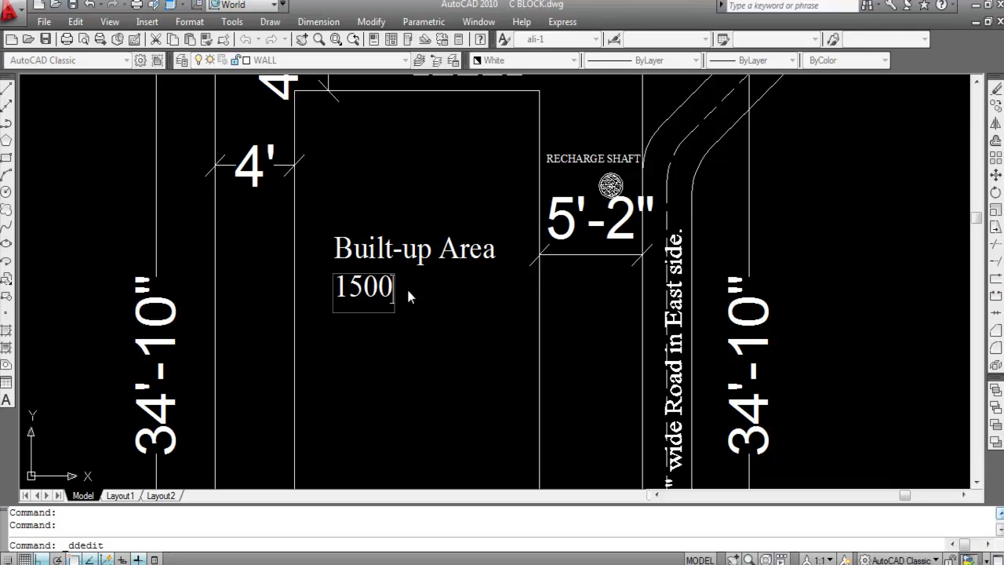
type("0")
key("Caps_Lock")
type("Sqft")
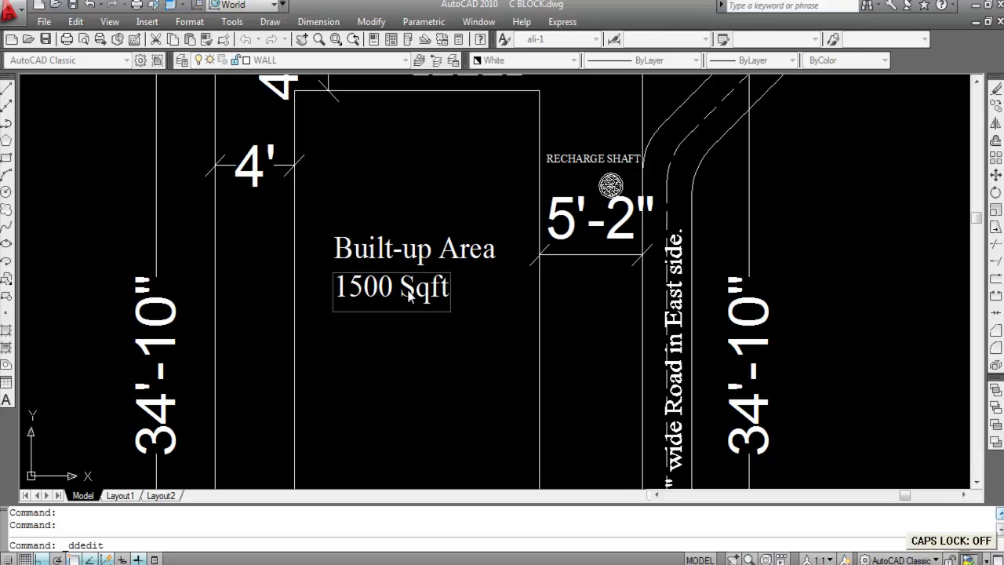
type(".")
left_click(482, 379)
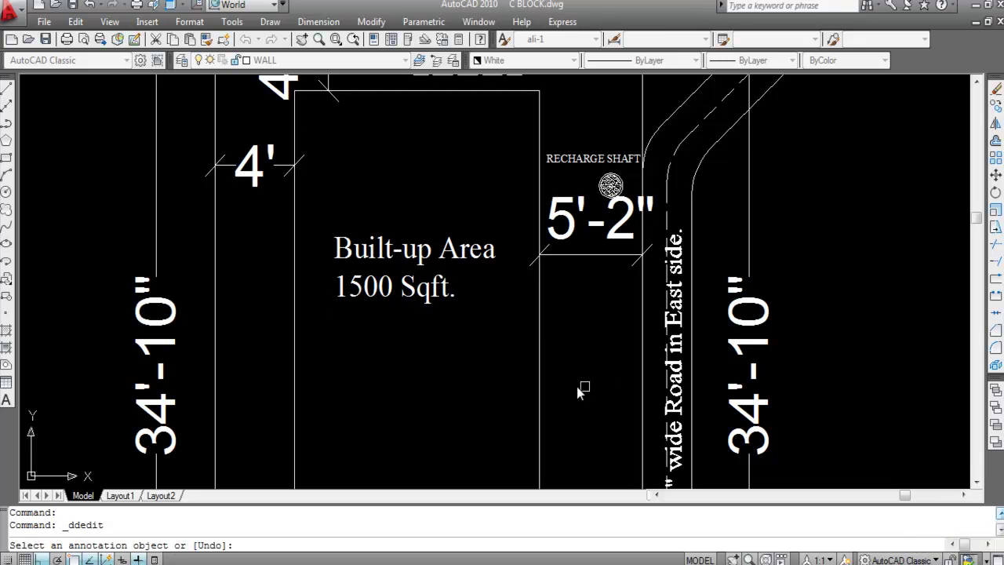
scroll(605, 386, "down", 2)
key("Escape")
Move the "1500 Sqft." label slightly east so it sits centred under "Built-up Area".
left_click(471, 308)
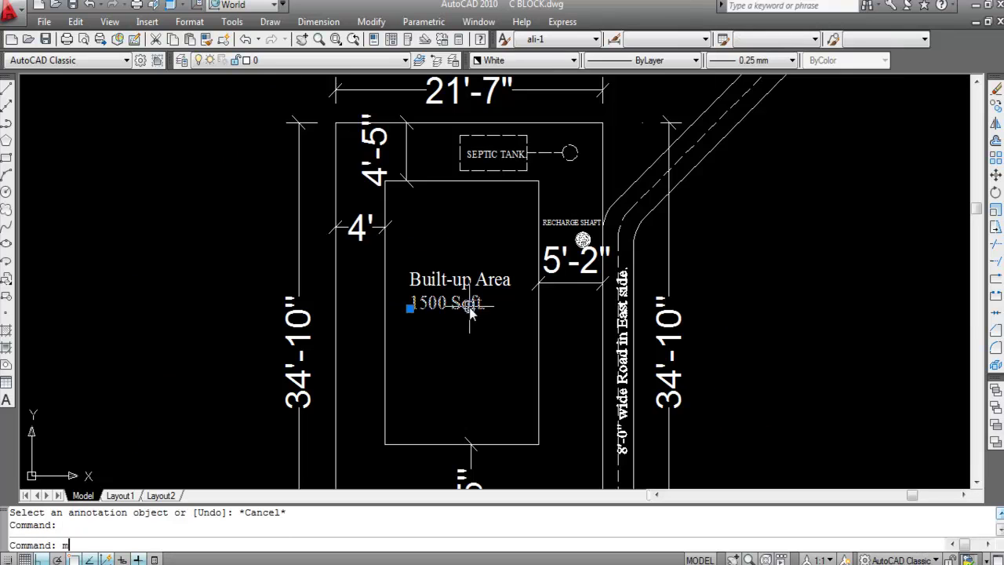
scroll(471, 311, "up", 2)
type("m")
key("Return")
left_click(416, 306)
left_click(470, 302)
scroll(474, 279, "down", 1)
scroll(474, 279, "down", 2)
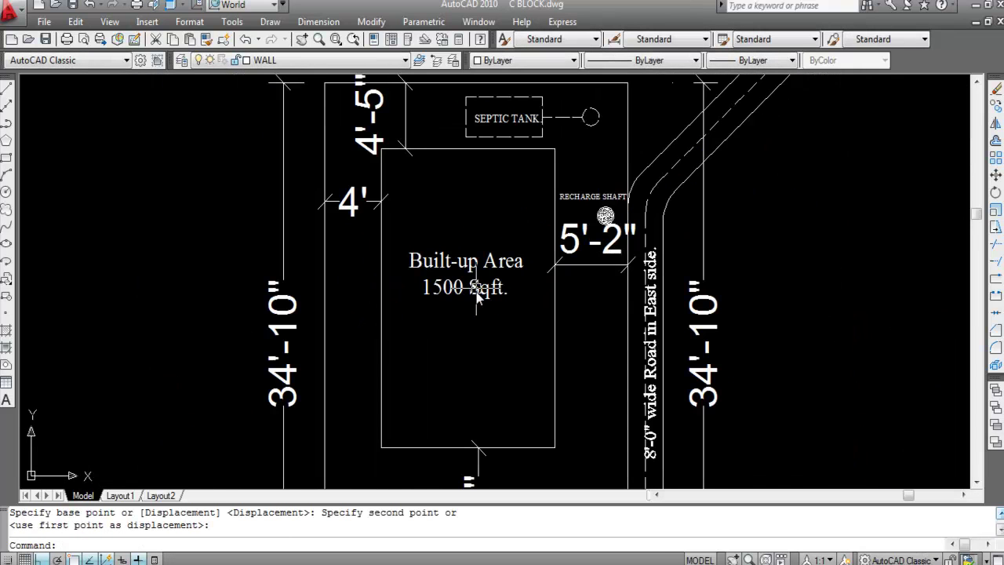
scroll(480, 300, "down", 4)
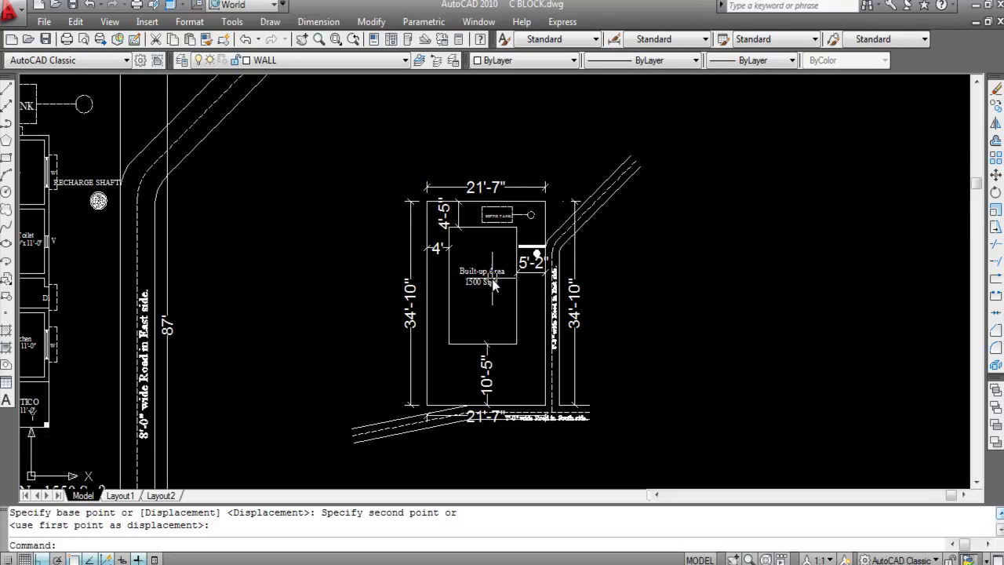
Check the area in the ground floor plan title, correct the site plan's area label to "1550 Sqft.", and save the drawing.
scroll(271, 396, "up", 3)
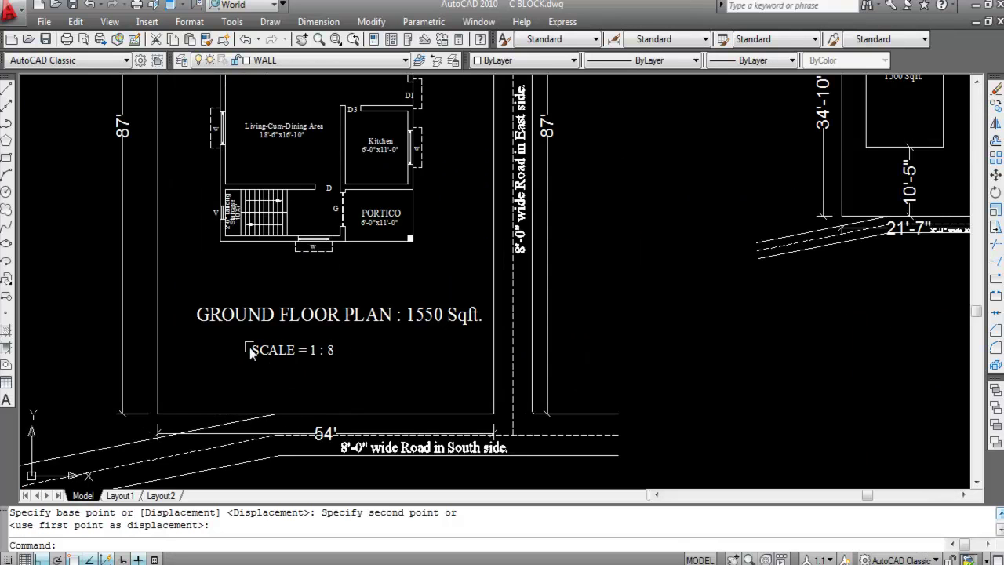
scroll(314, 348, "down", 3)
scroll(499, 249, "up", 3)
scroll(499, 249, "up", 5)
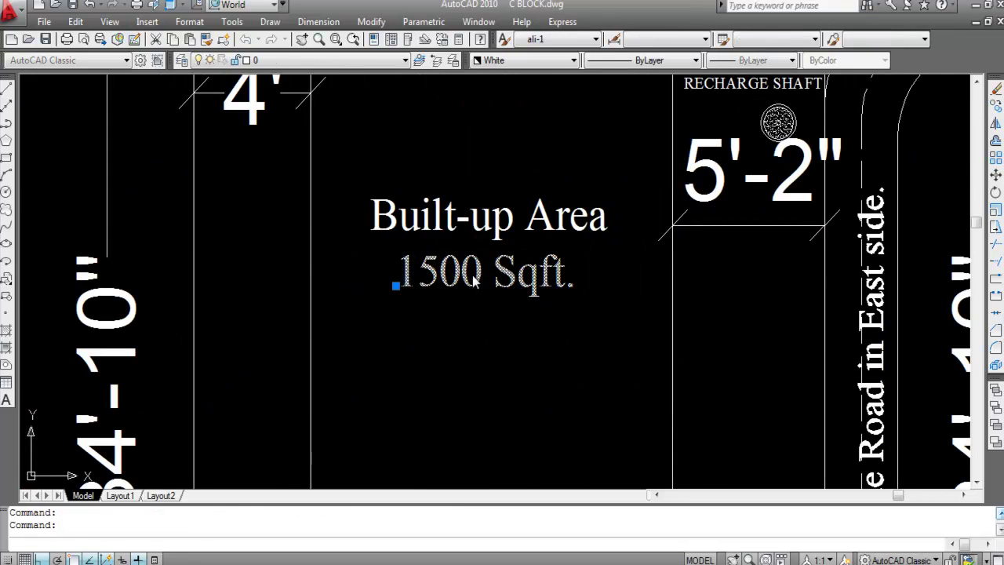
double_click(439, 278)
left_click(461, 279)
key("BackSpace")
type("5")
key("Return")
scroll(516, 353, "down", 4)
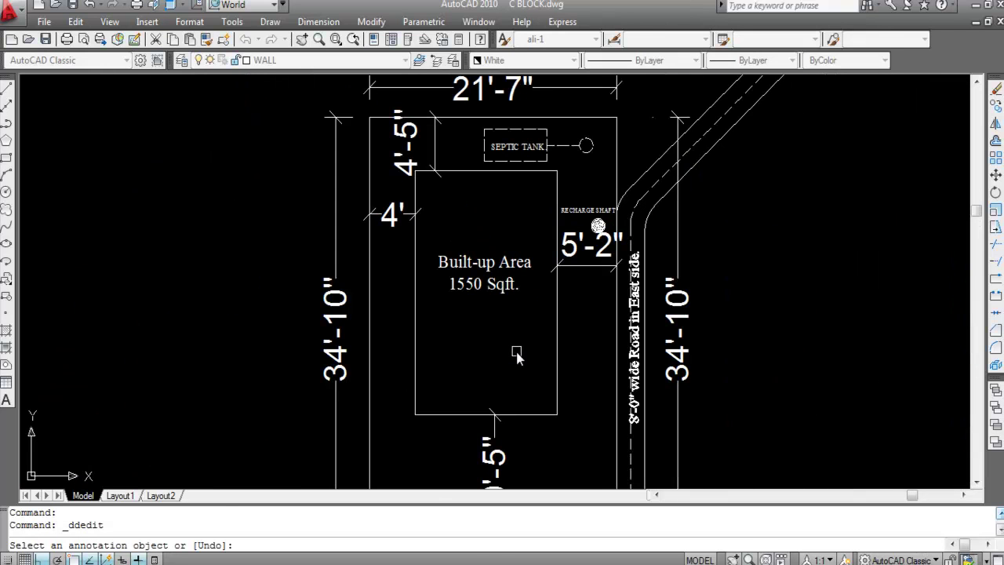
key("Return")
key("ctrl+s")
scroll(515, 306, "down", 2)
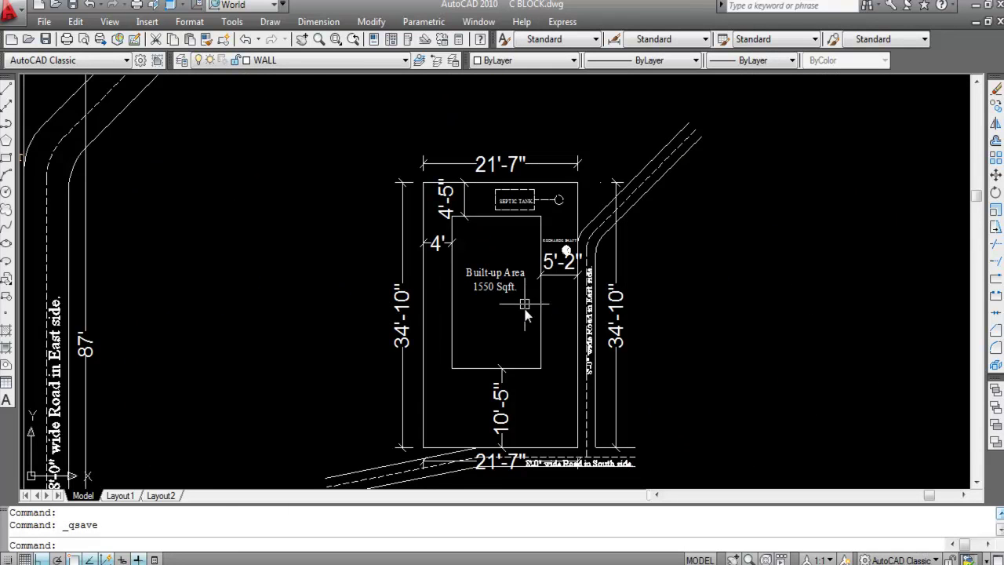
Move both built-up area text lines together slightly down, closer to the middle of the building outline.
scroll(524, 302, "down", 4)
scroll(523, 294, "up", 5)
left_click(531, 353)
left_click(506, 297)
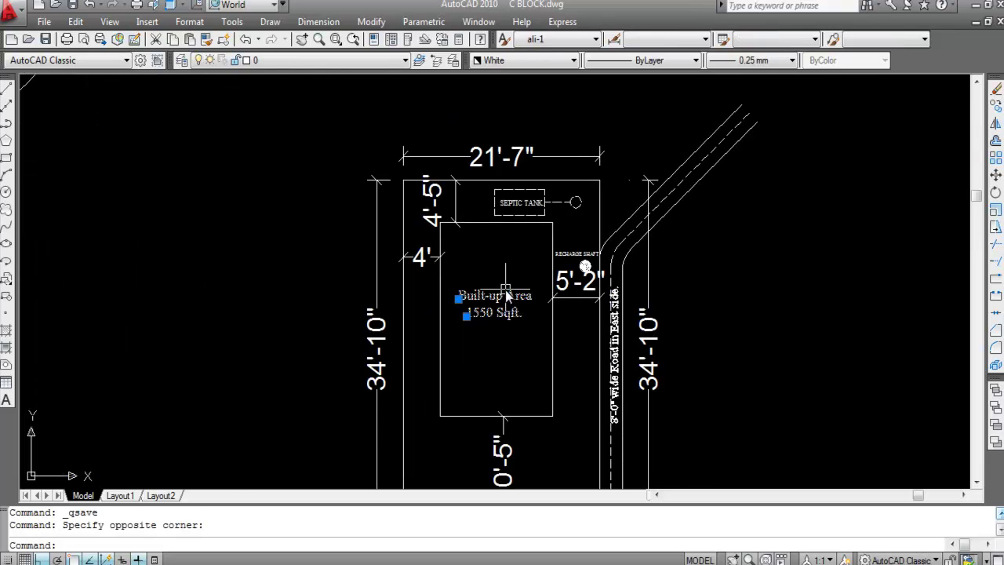
type("m")
key("Return")
scroll(506, 297, "up", 3)
left_click(403, 275)
left_click(471, 259)
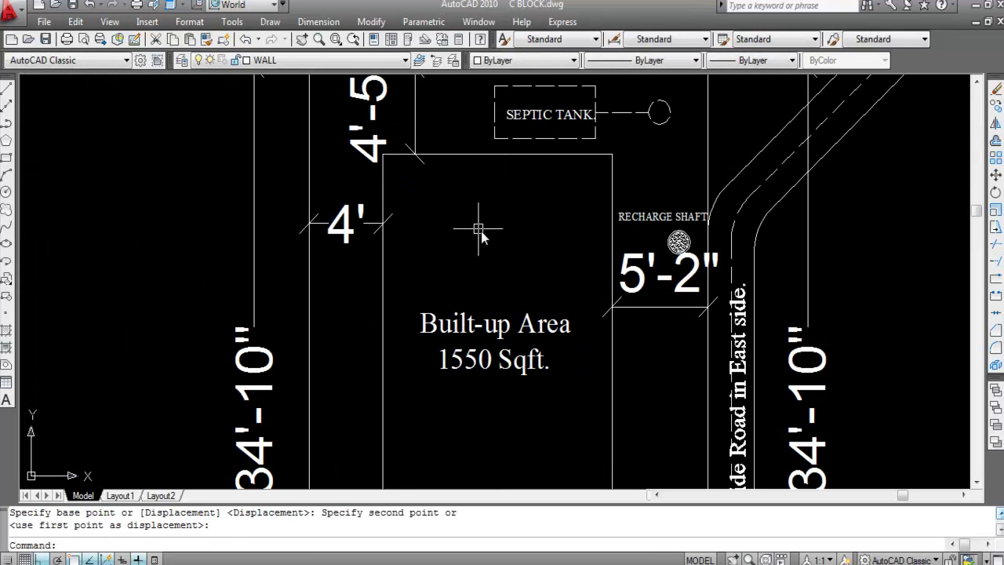
scroll(497, 269, "down", 4)
scroll(520, 334, "up", 1)
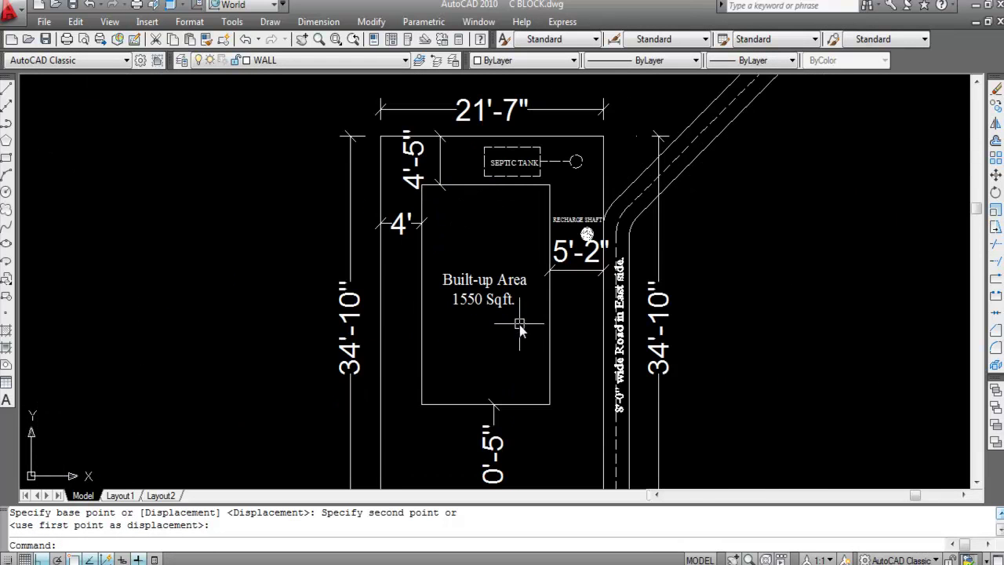
Hatch the inner building outline of the site plan with the ANSI31 pattern at scale 80.
scroll(520, 333, "down", 2)
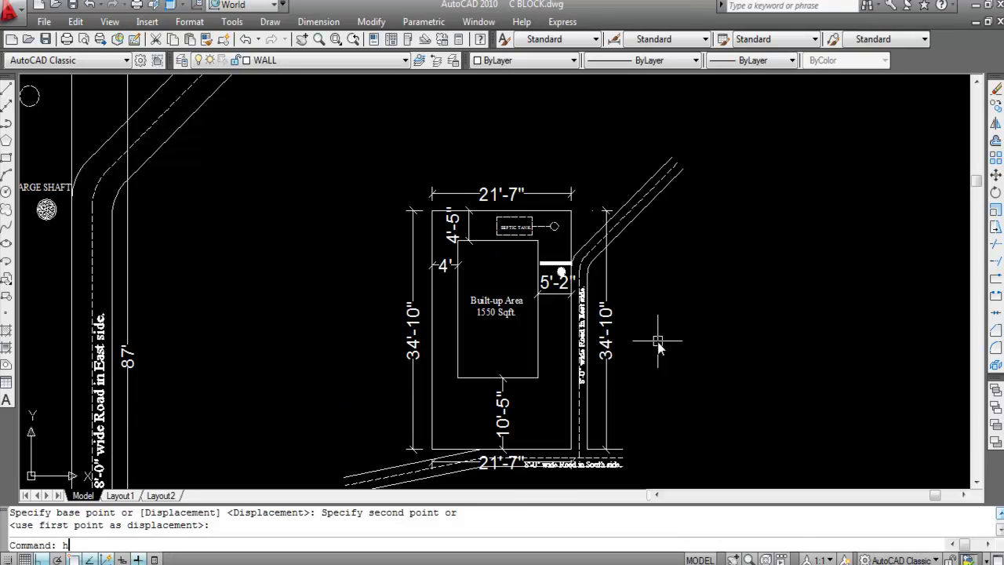
key("Return")
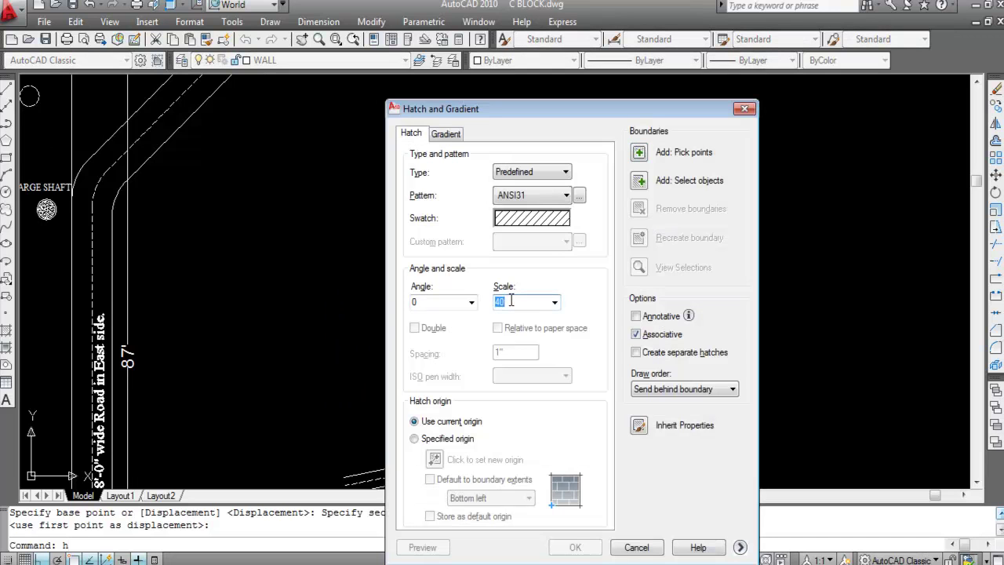
left_click(639, 155)
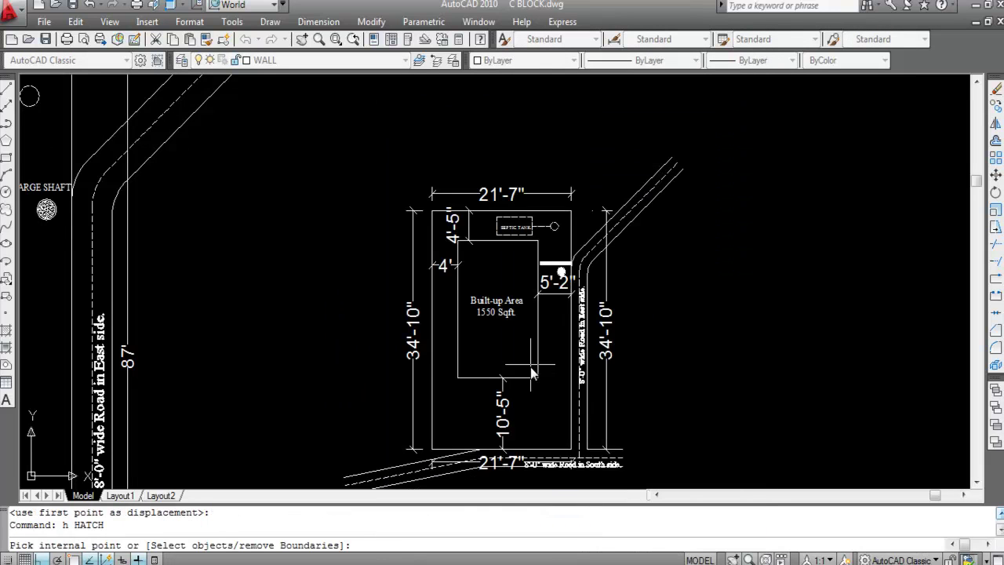
scroll(517, 349, "up", 2)
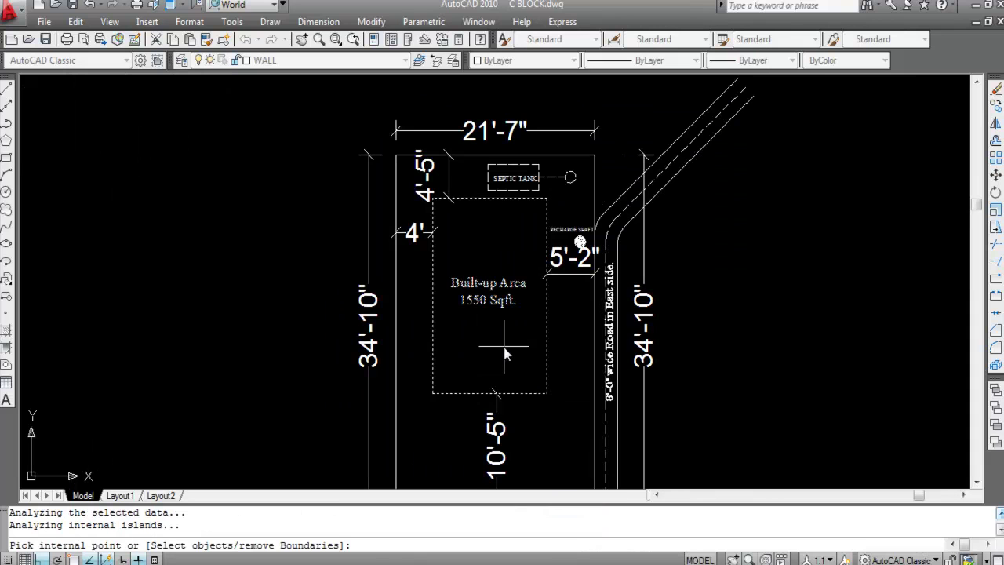
key("Return")
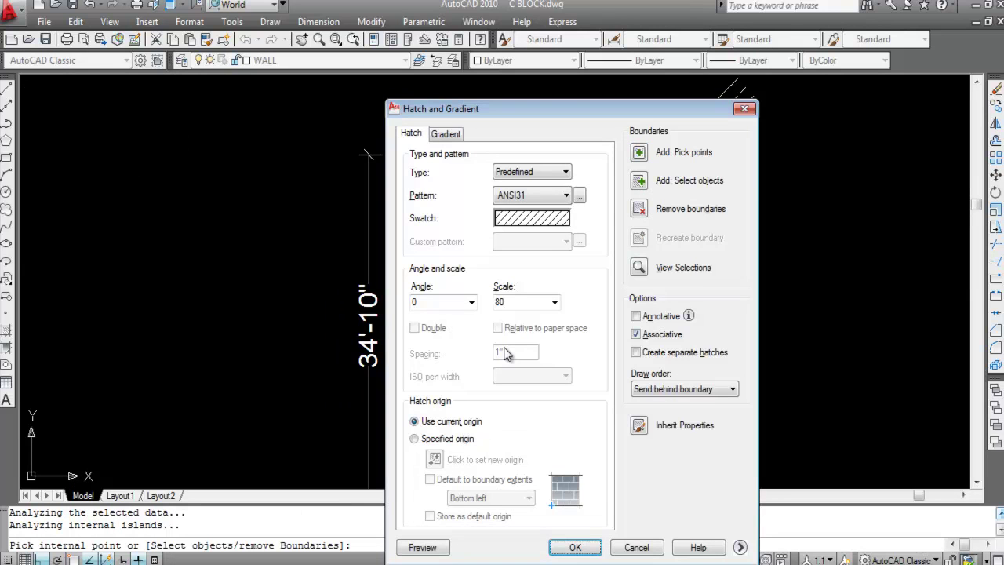
key("Return")
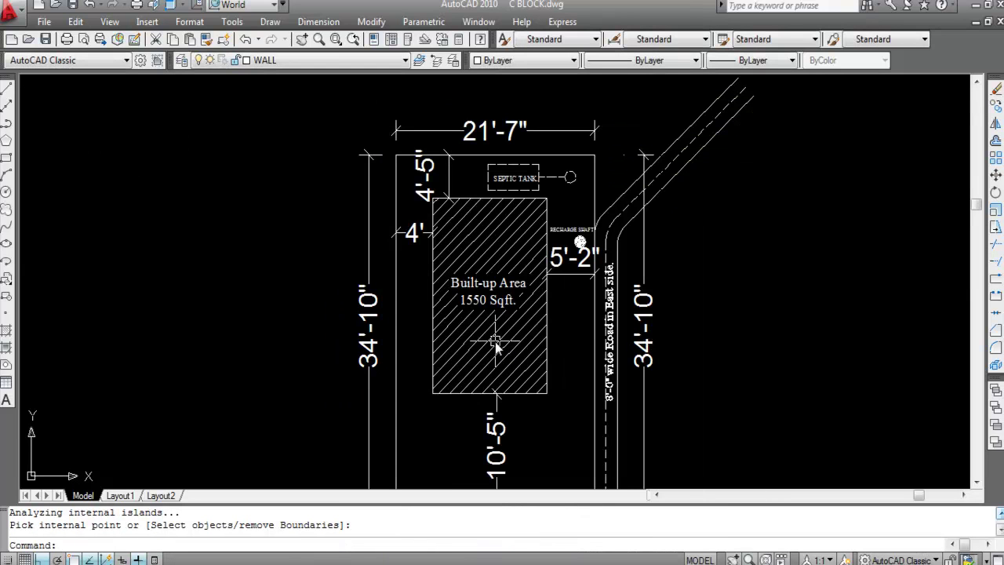
scroll(427, 228, "down", 3)
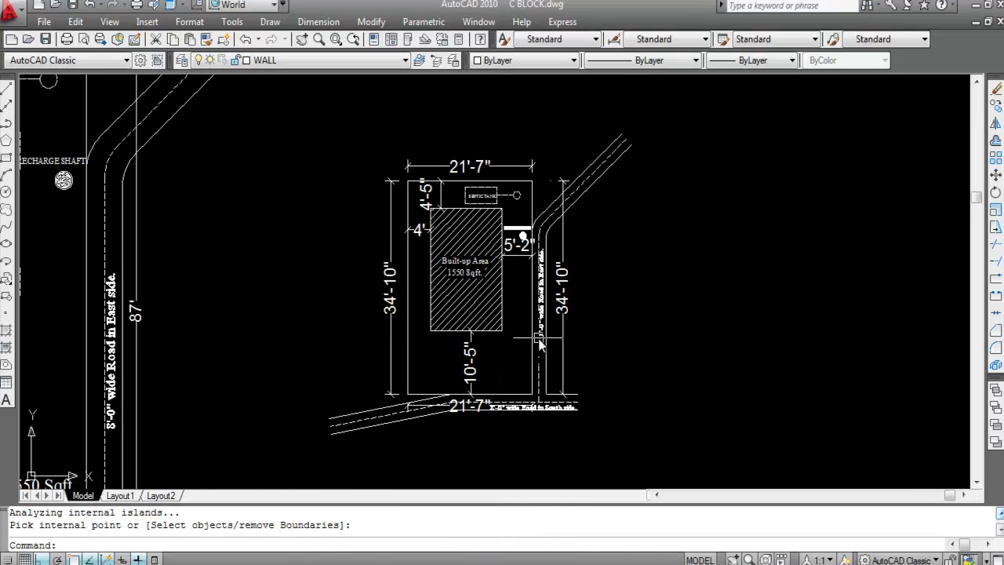
scroll(453, 314, "up", 2)
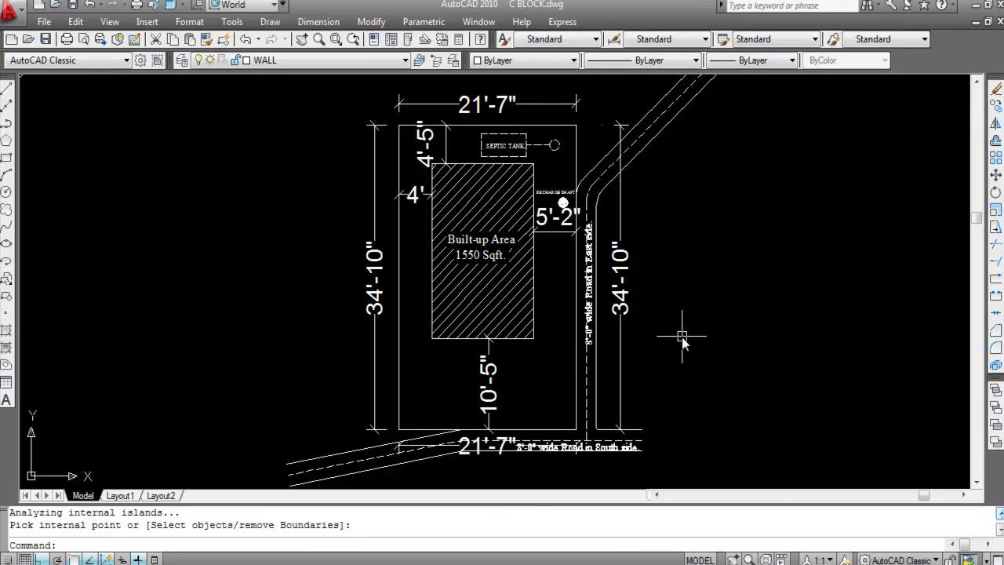
scroll(549, 329, "down", 3)
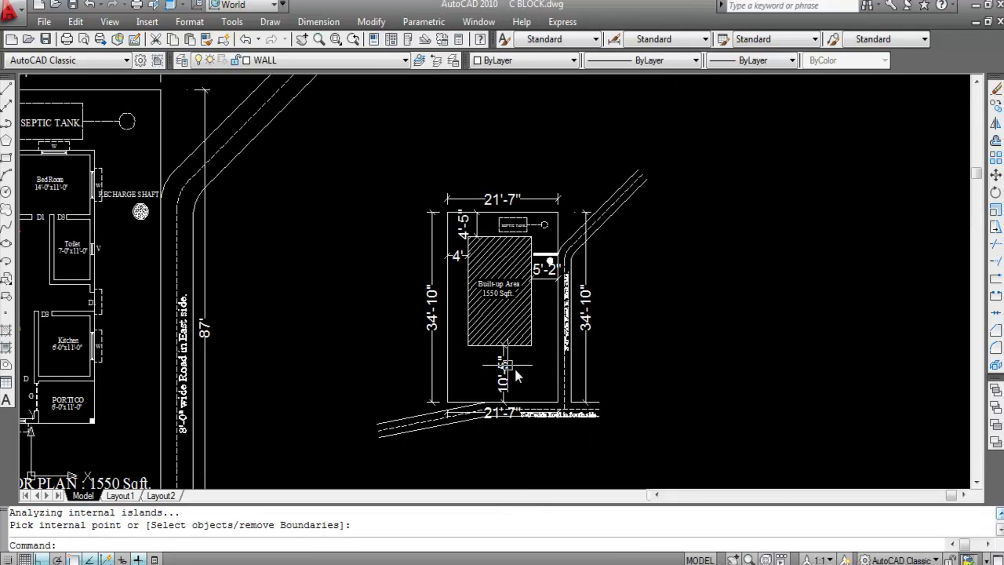
scroll(530, 273, "up", 1)
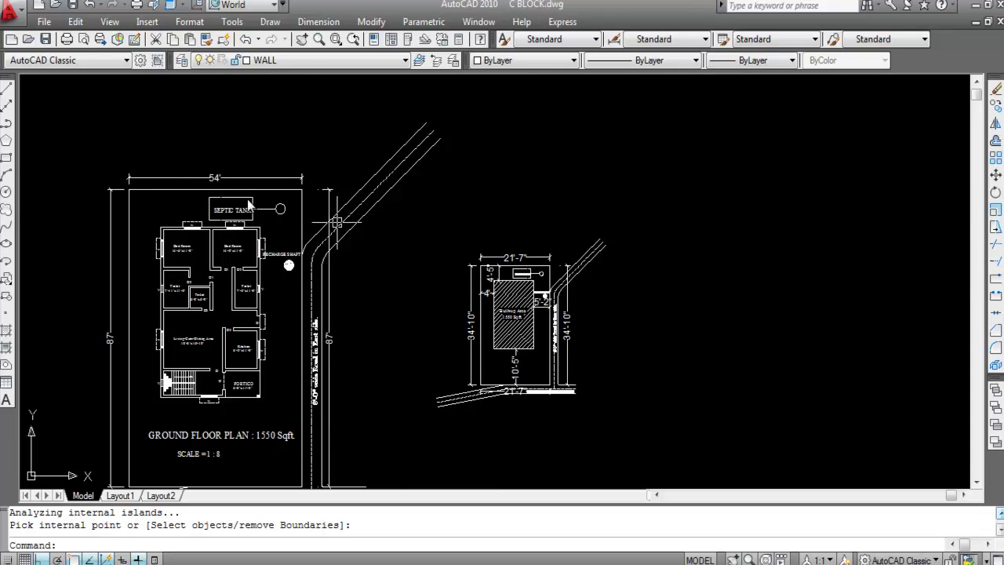
scroll(244, 185, "down", 2)
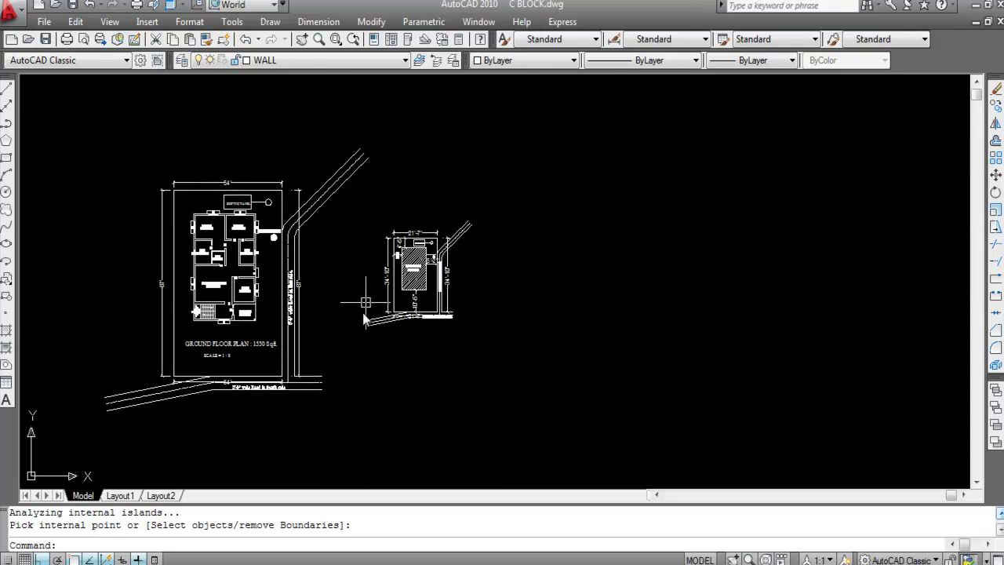
scroll(436, 273, "up", 2)
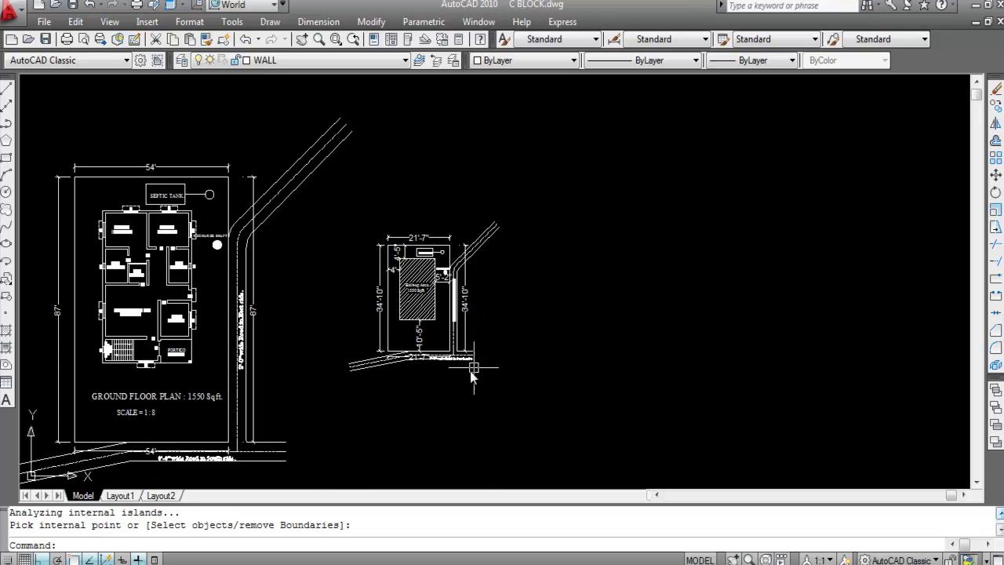
Show the quick properties of the site plan's north-side width dimension and override its text with 54'.
scroll(419, 227, "up", 3)
left_click(418, 249)
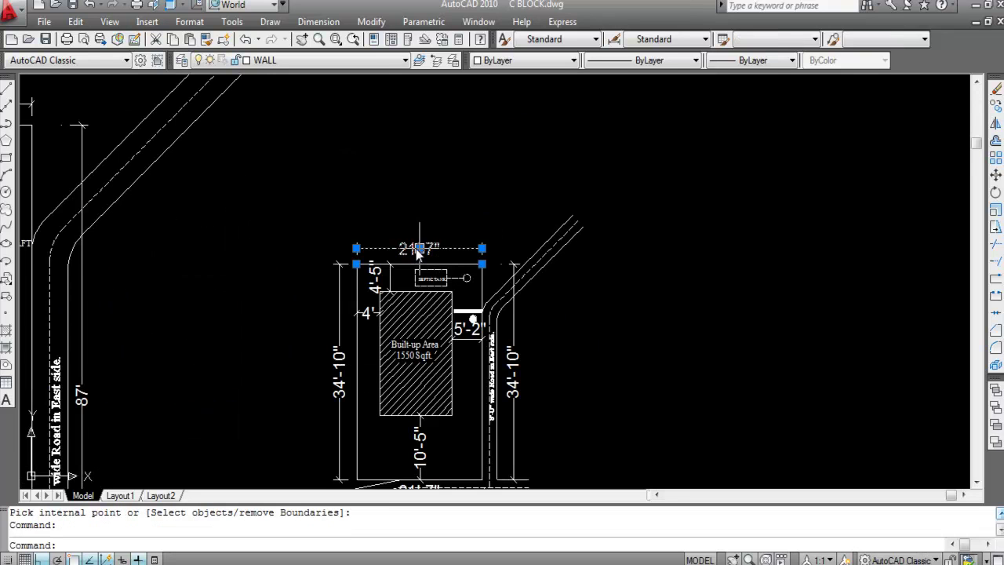
right_click(419, 249)
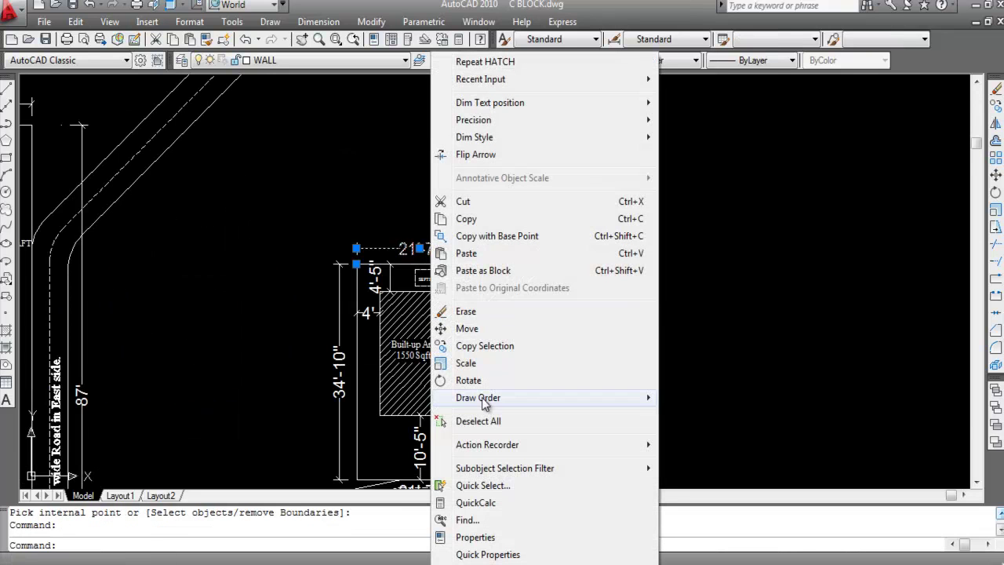
left_click(505, 553)
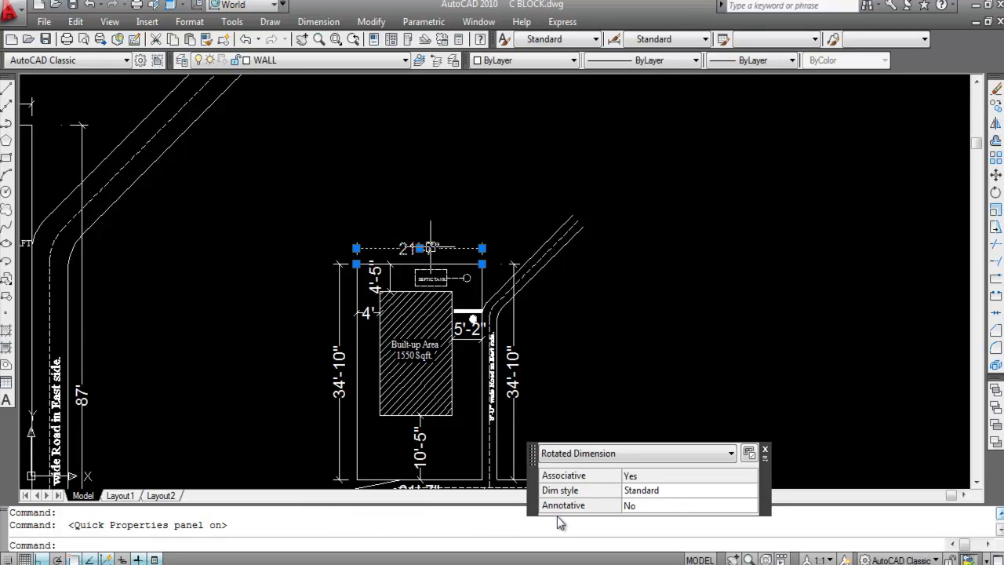
left_click_drag(536, 477, 557, 279)
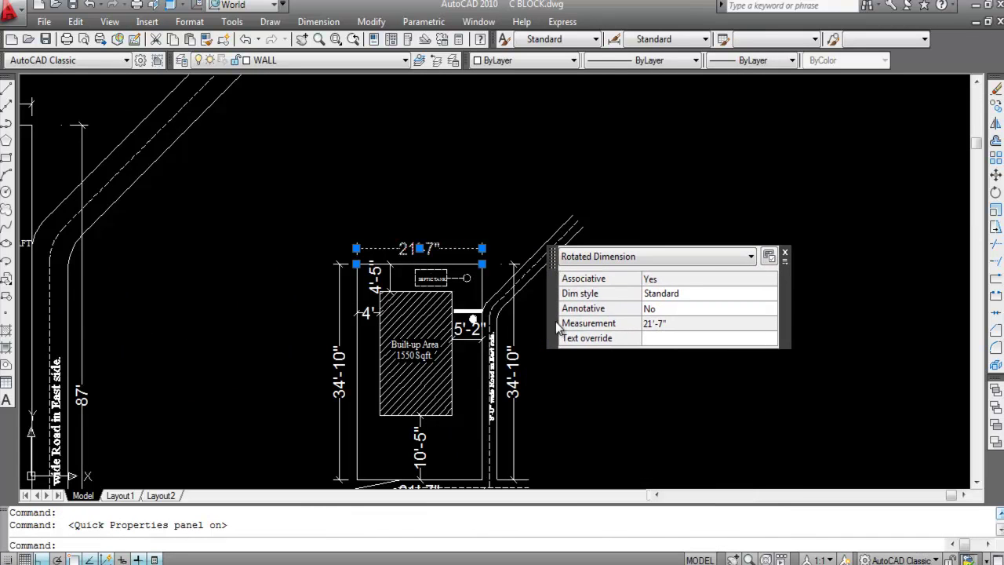
left_click(663, 338)
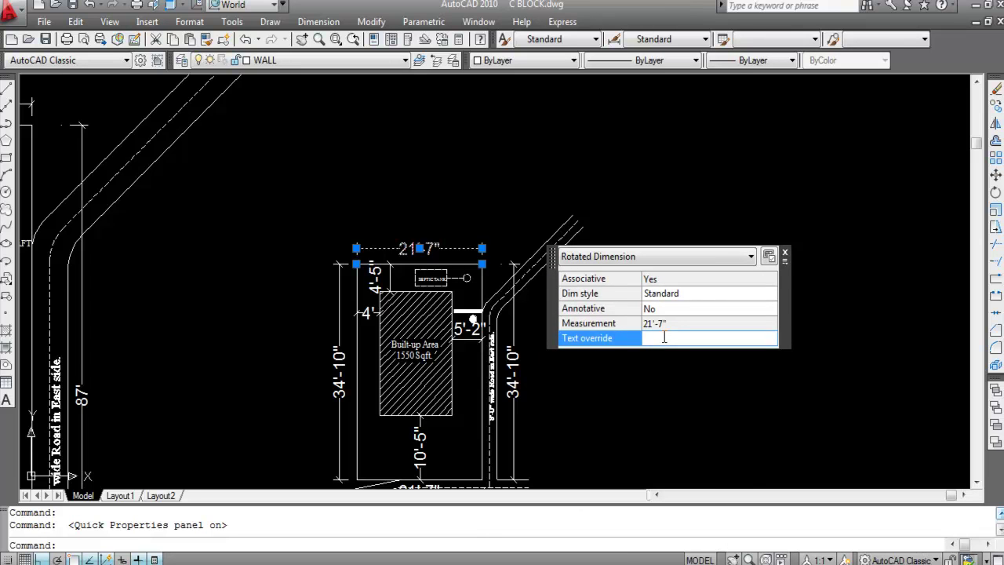
scroll(463, 328, "down", 2)
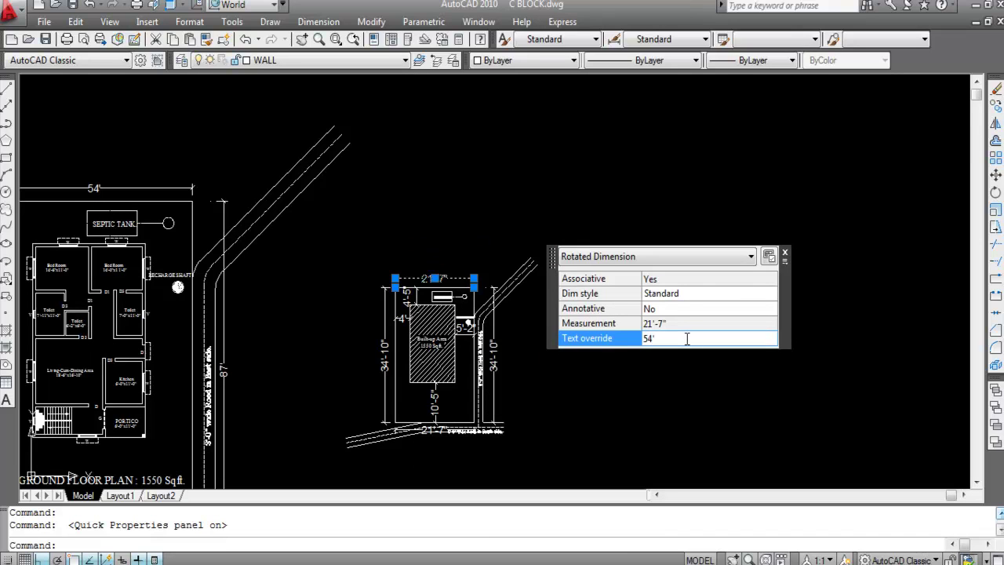
key("Escape")
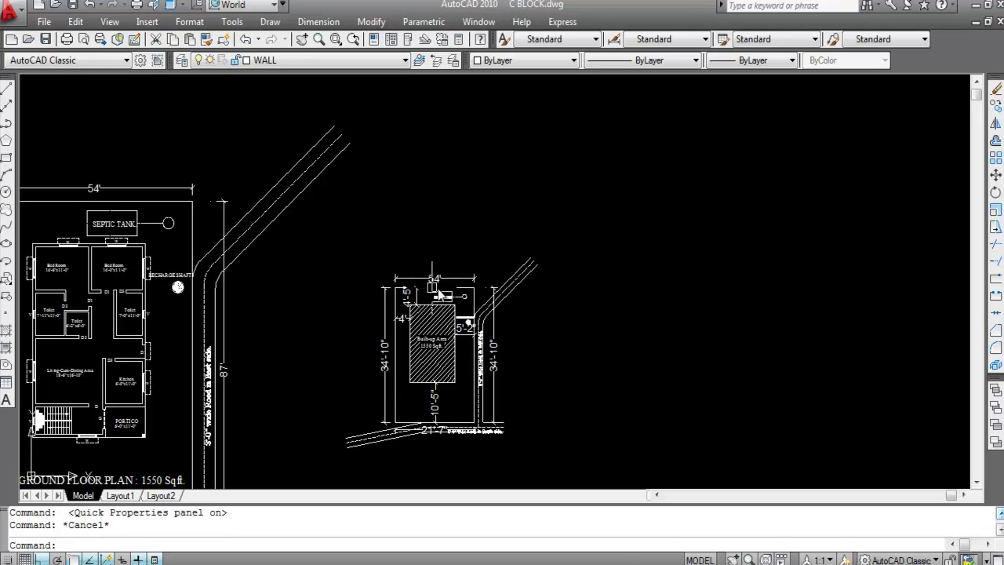
Override the text of the site plan's west and east overall depth dimensions with 87'.
left_click(385, 358)
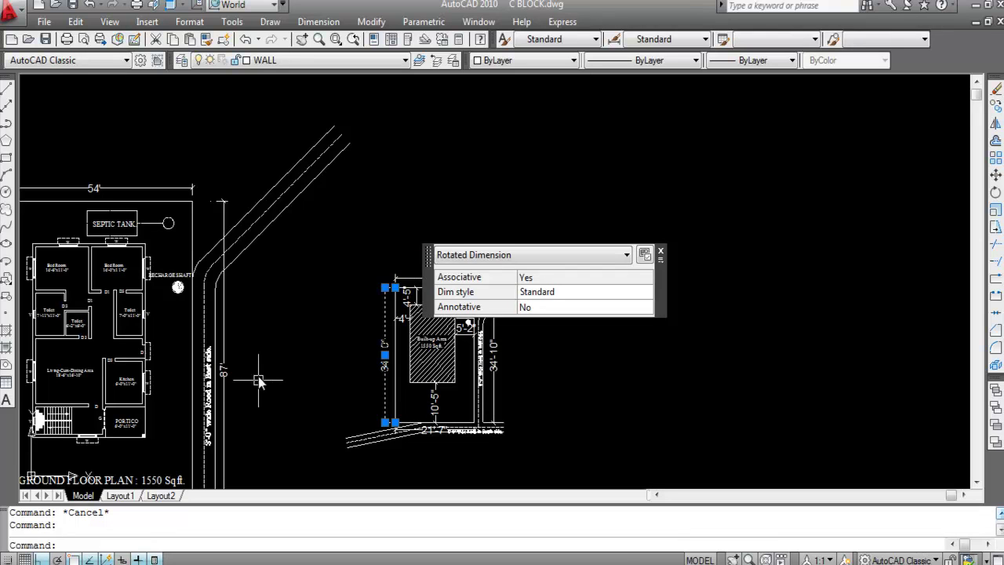
mouse_move(431, 287)
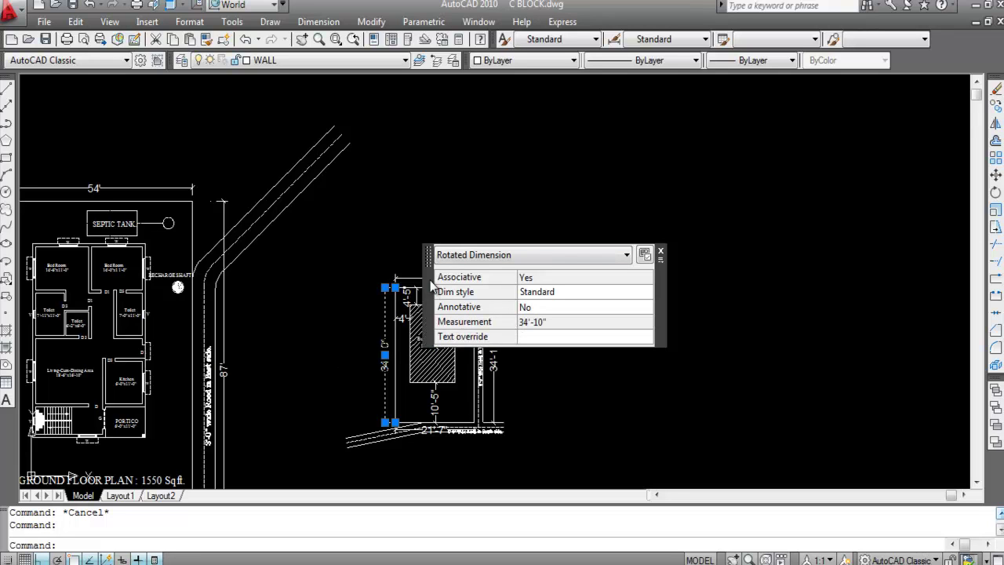
left_click(555, 336)
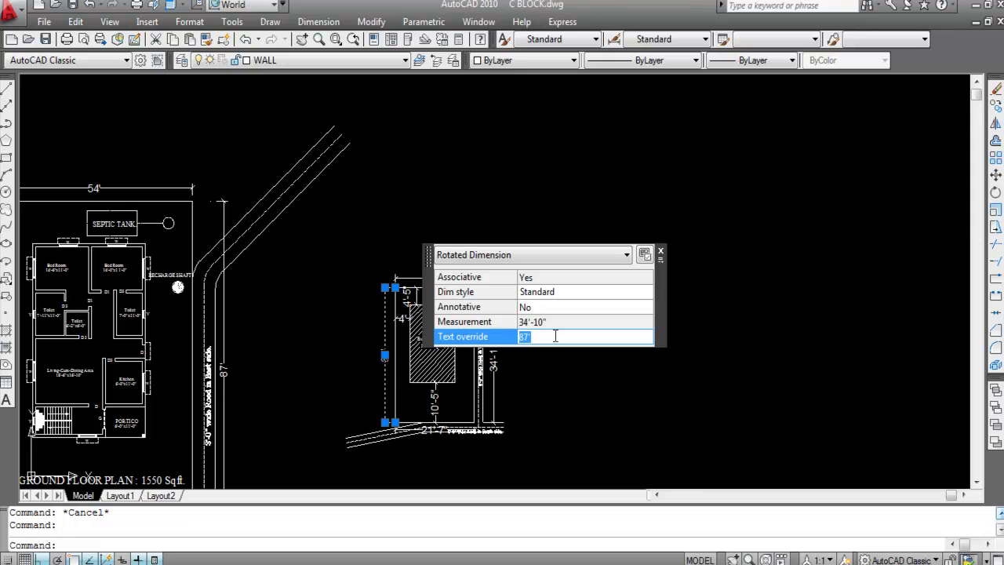
left_click(493, 357)
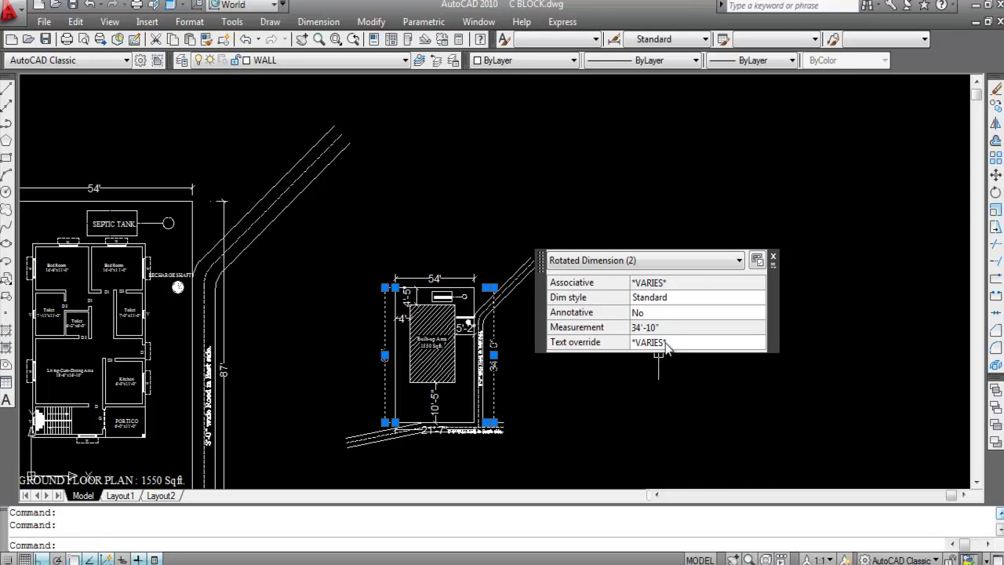
left_click(663, 342)
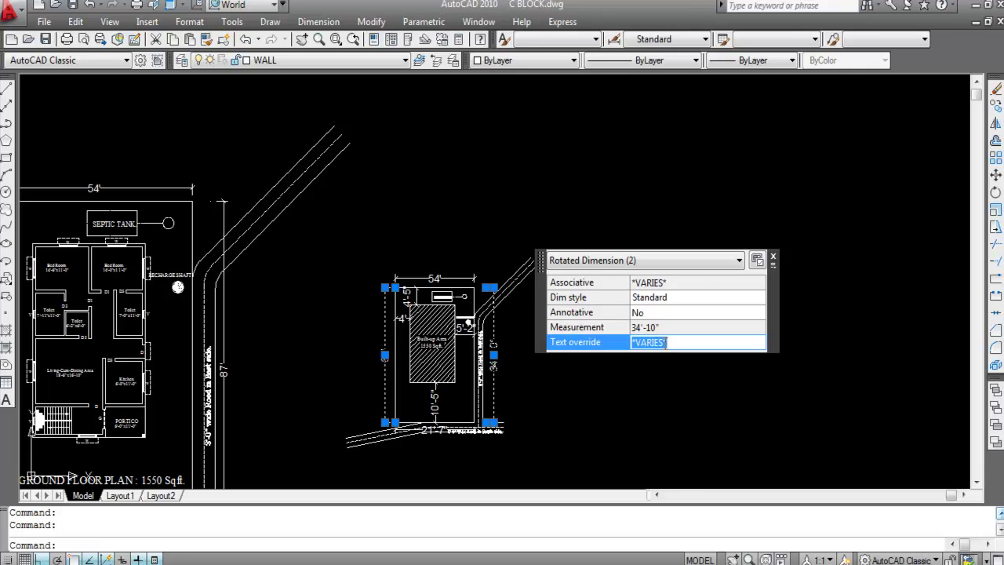
key("Return")
left_click(645, 394)
key("Escape")
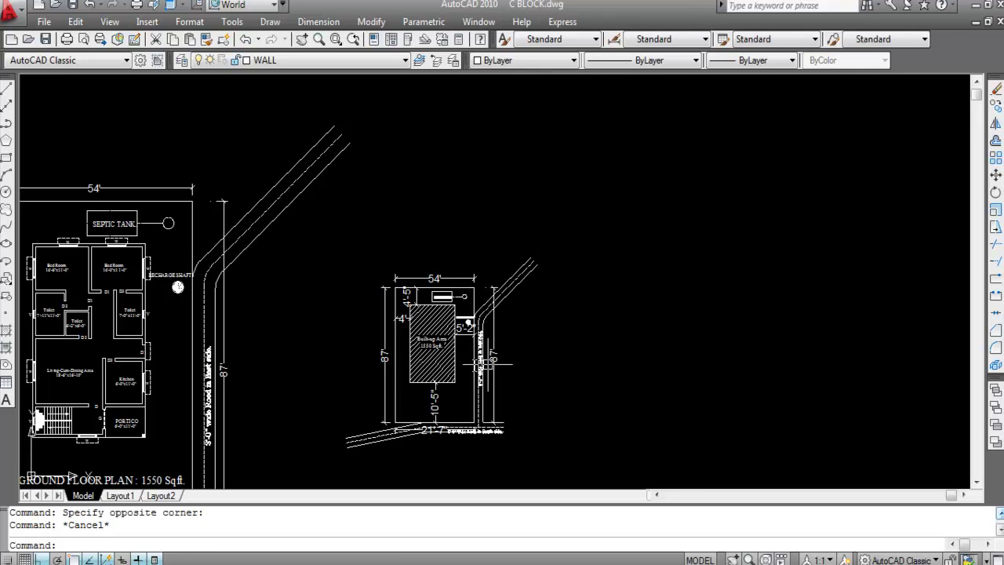
Override the text of the site plan's south-side width dimension with 54'.
scroll(429, 431, "up", 3)
scroll(436, 430, "up", 3)
left_click(429, 431)
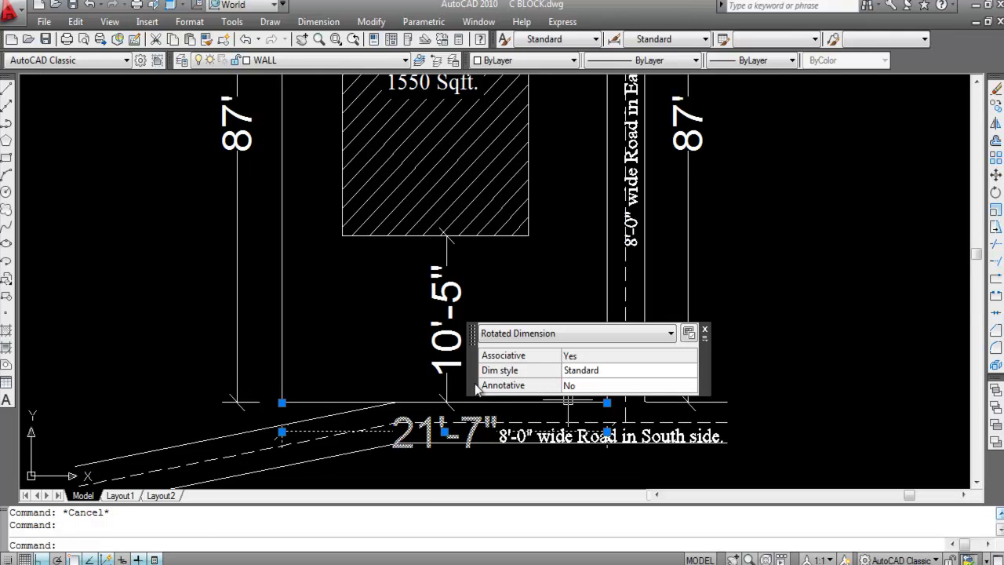
mouse_move(513, 407)
left_click(579, 415)
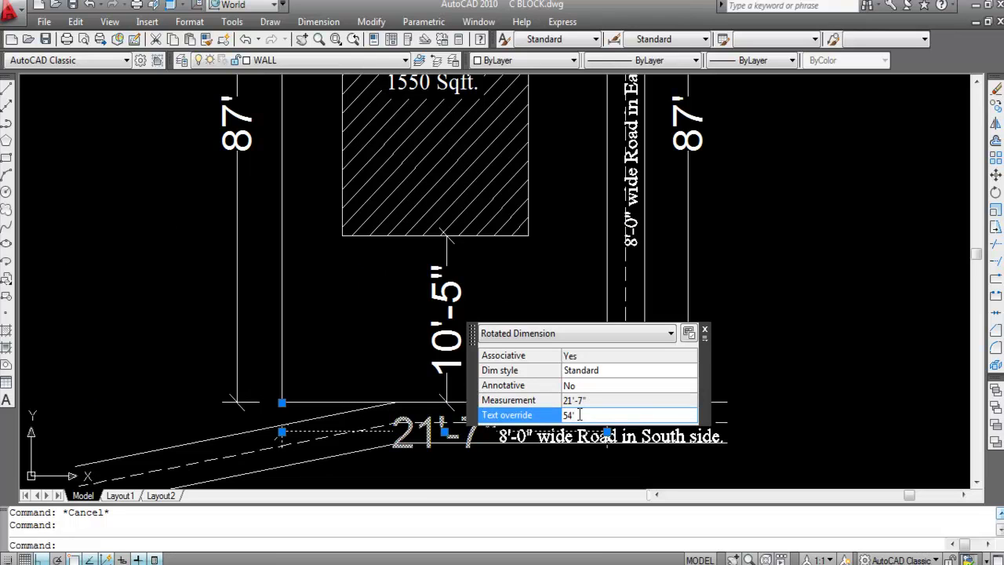
type("54'")
key("Return")
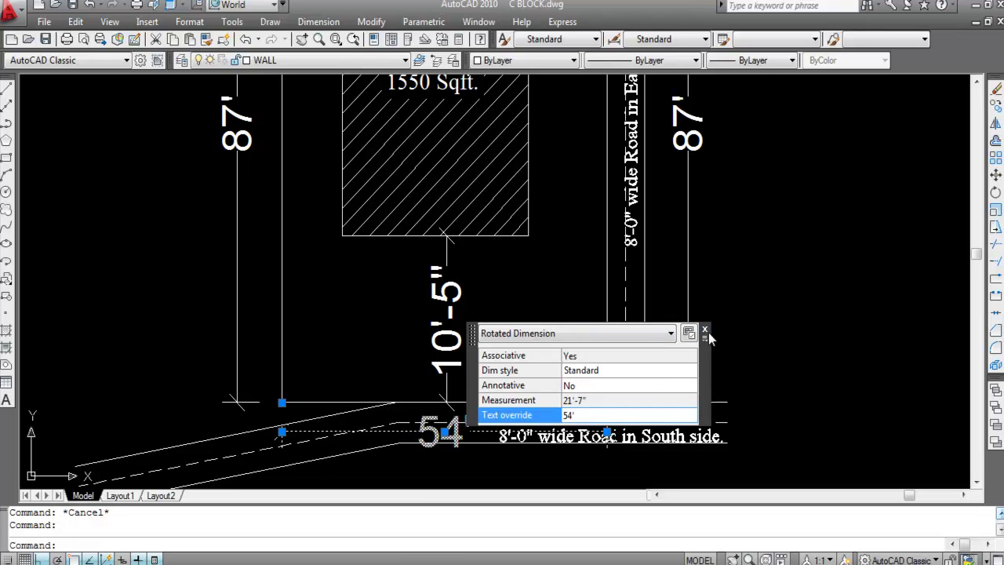
scroll(479, 353, "down", 4)
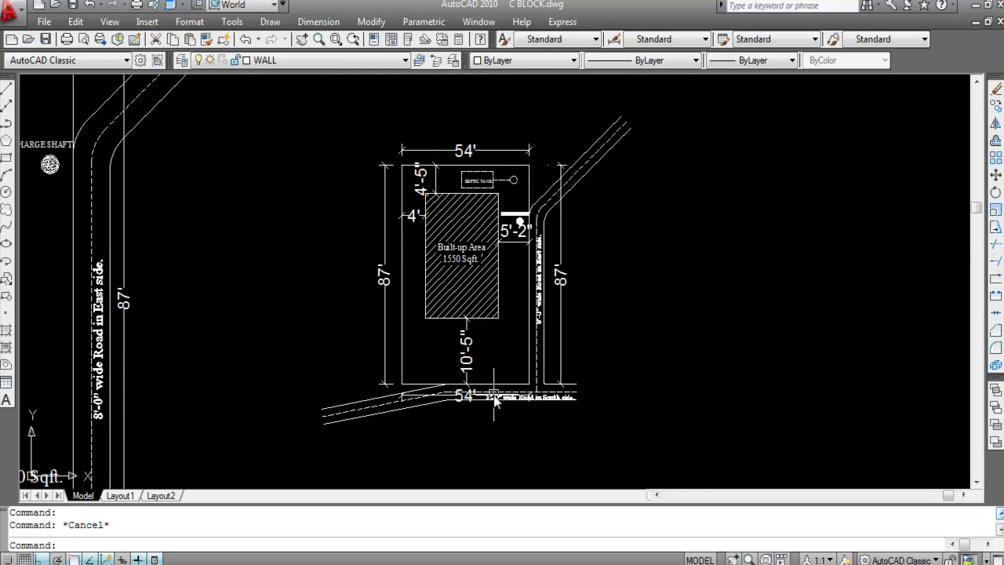
Add a linear dimension for the north setback in the ground floor plan, from the building's northwest corner to the plot boundary.
scroll(498, 362, "down", 2)
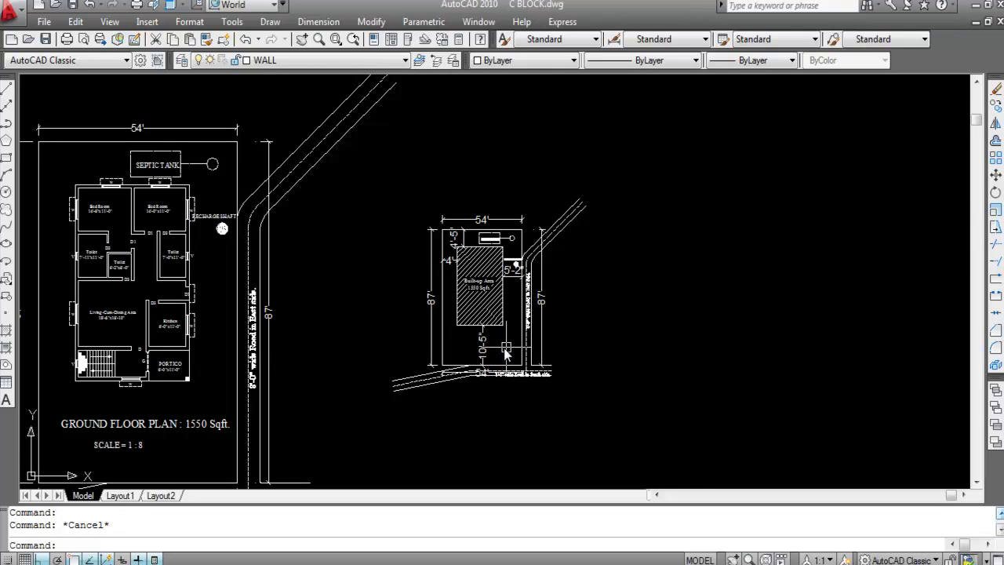
scroll(496, 367, "down", 2)
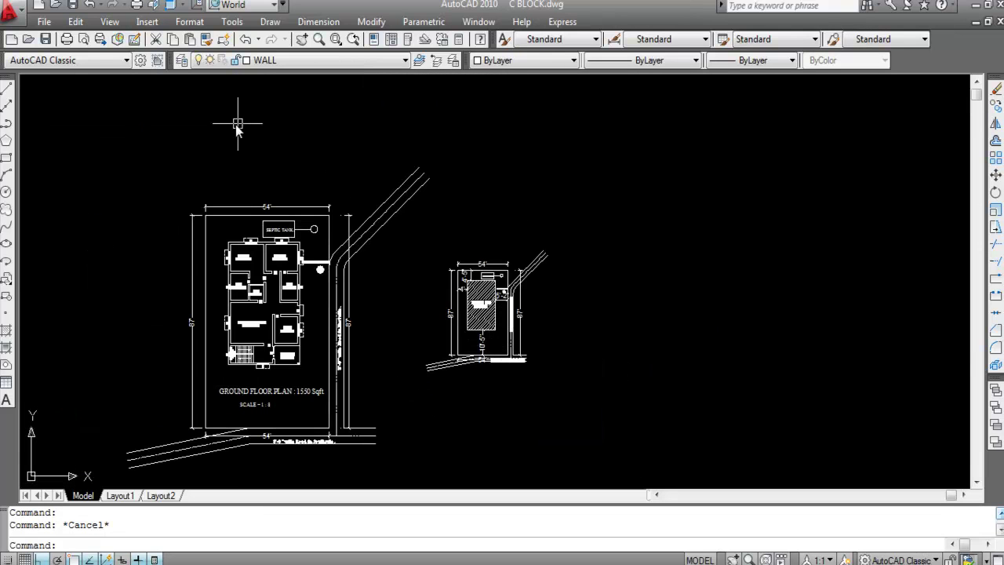
left_click(320, 24)
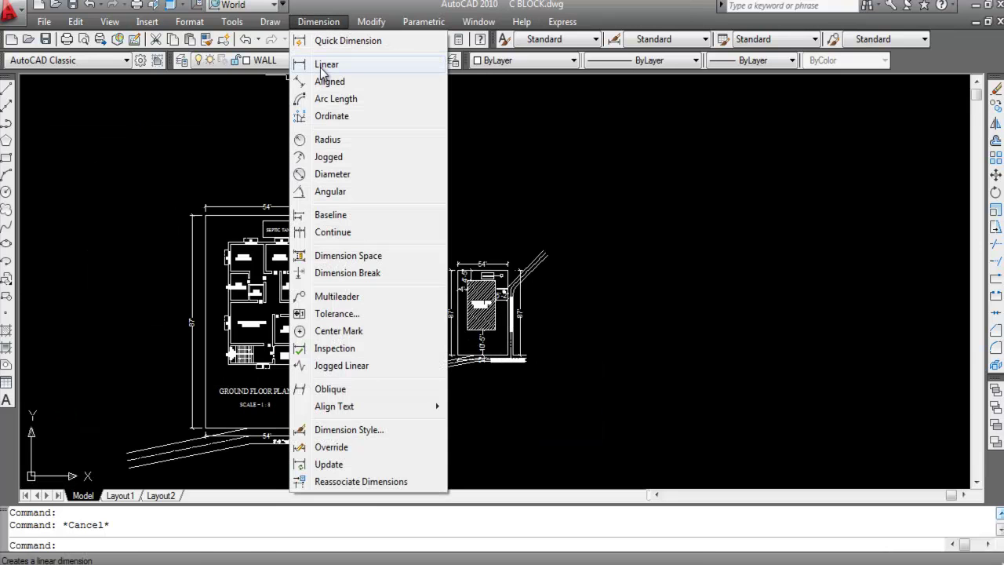
left_click(327, 64)
scroll(252, 205, "up", 3)
left_click(243, 269)
left_click(240, 227)
Add a linear dimension for the west setback in the ground floor plan, between the plot boundary and the building's outer wall.
right_click(204, 205)
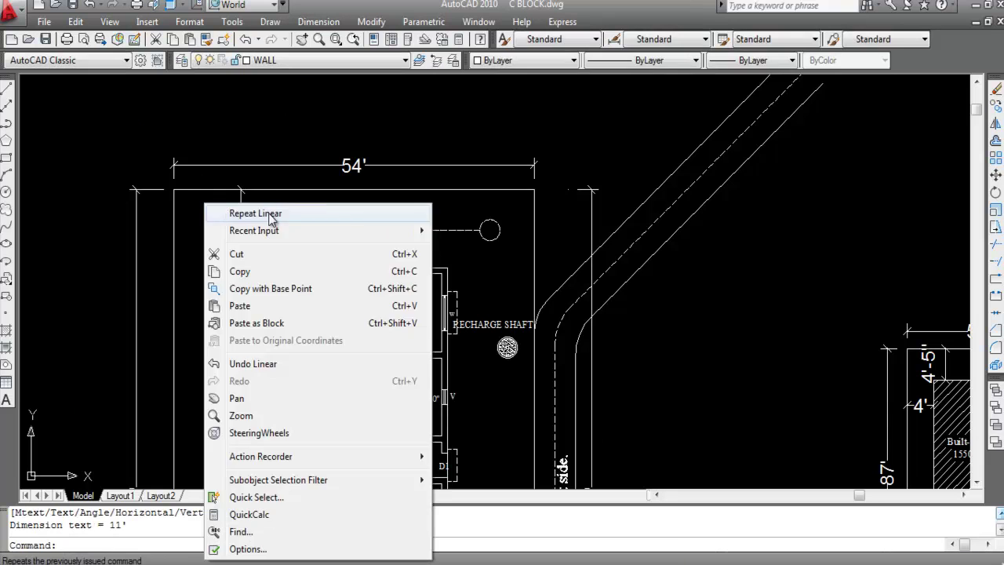
left_click(272, 212)
left_click(175, 348)
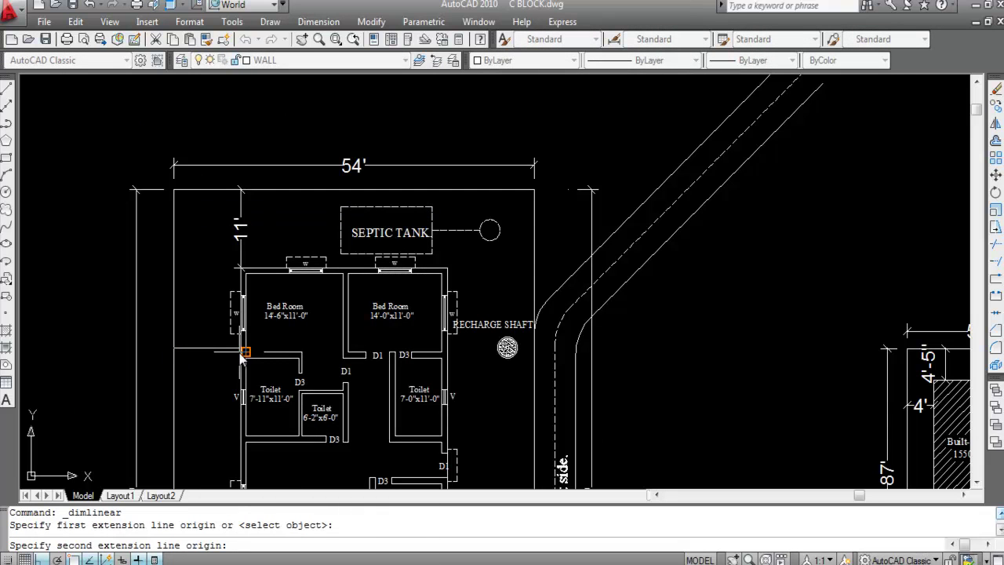
scroll(240, 351, "up", 3)
left_click(244, 342)
left_click(244, 350)
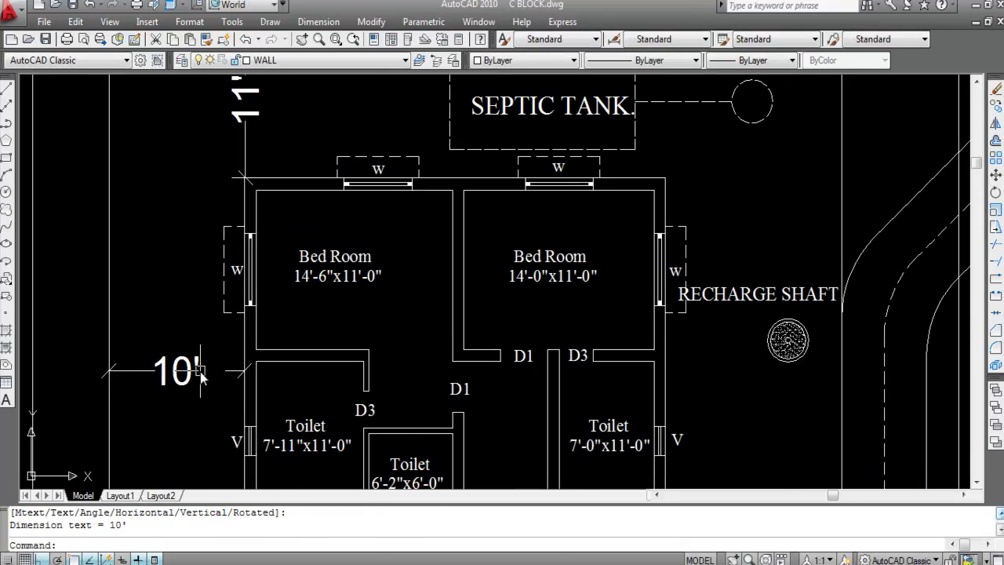
Add a linear dimension for the east setback in the ground floor plan, from the building's outer wall to the plot boundary.
scroll(176, 276, "down", 4)
right_click(285, 198)
left_click(381, 217)
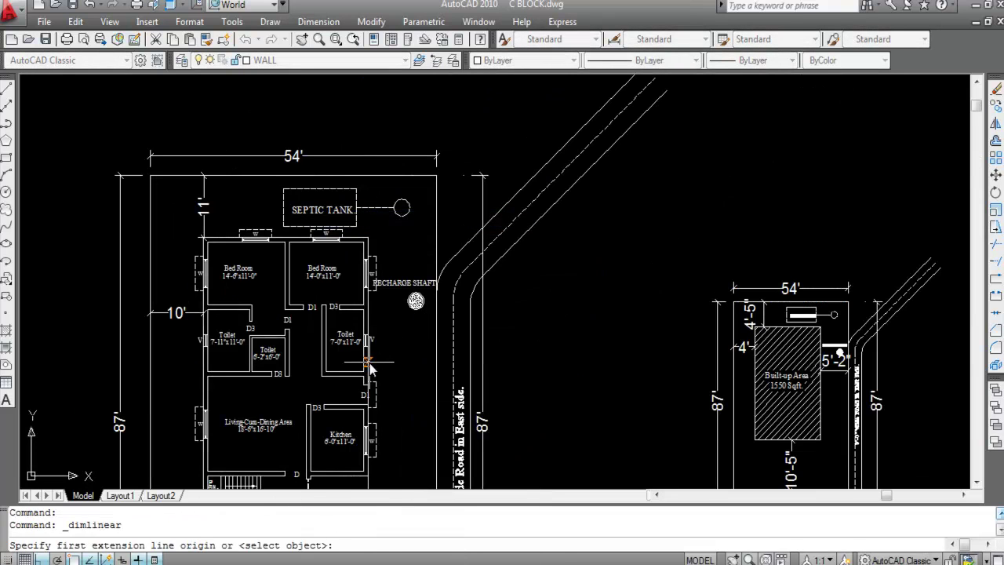
left_click(368, 345)
left_click(437, 345)
left_click(432, 349)
Add a linear dimension for the south setback in the ground floor plan, from the building's south wall to the plot boundary.
scroll(381, 218, "down", 4)
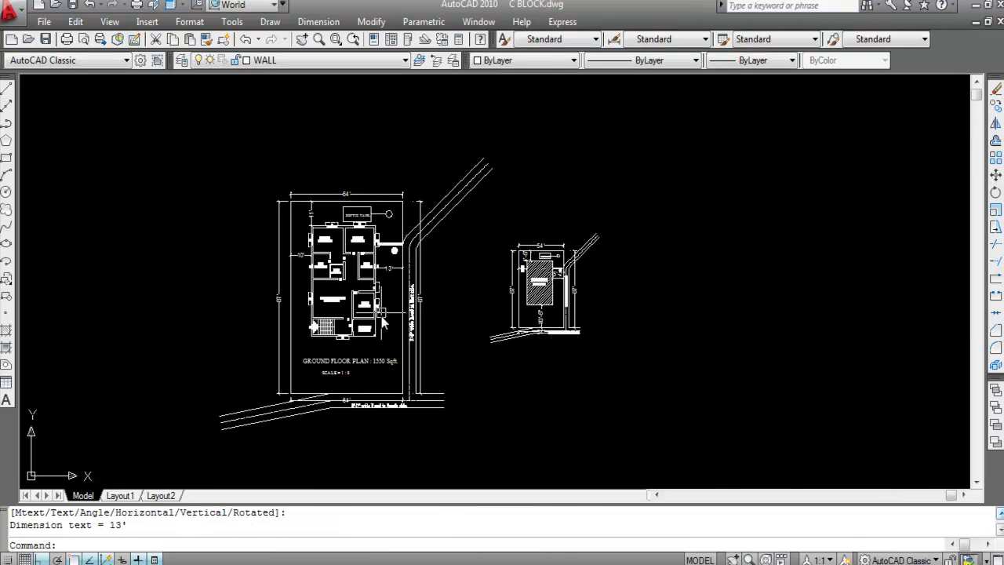
right_click(343, 207)
left_click(382, 216)
scroll(327, 390, "up", 3)
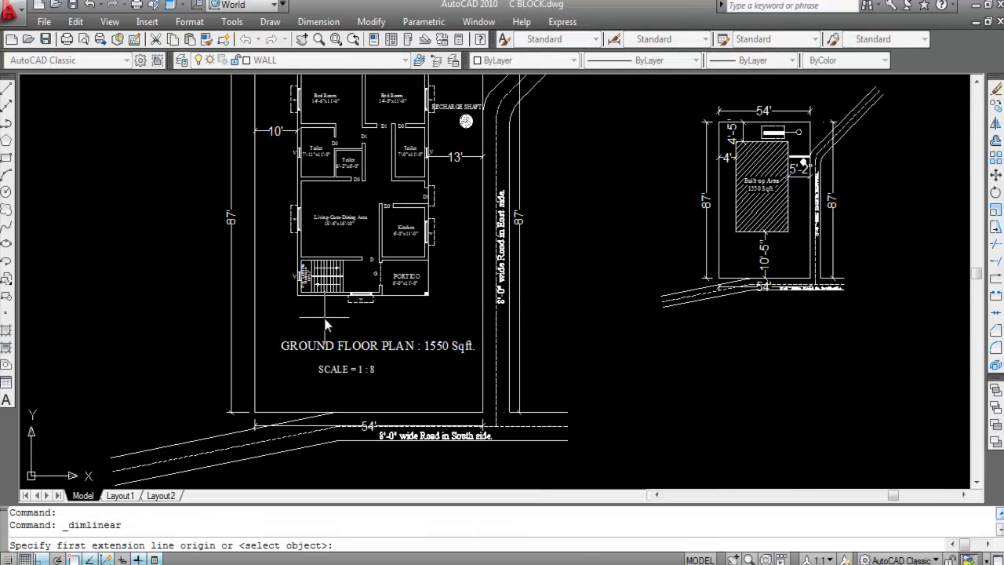
left_click(321, 299)
scroll(318, 416, "up", 5)
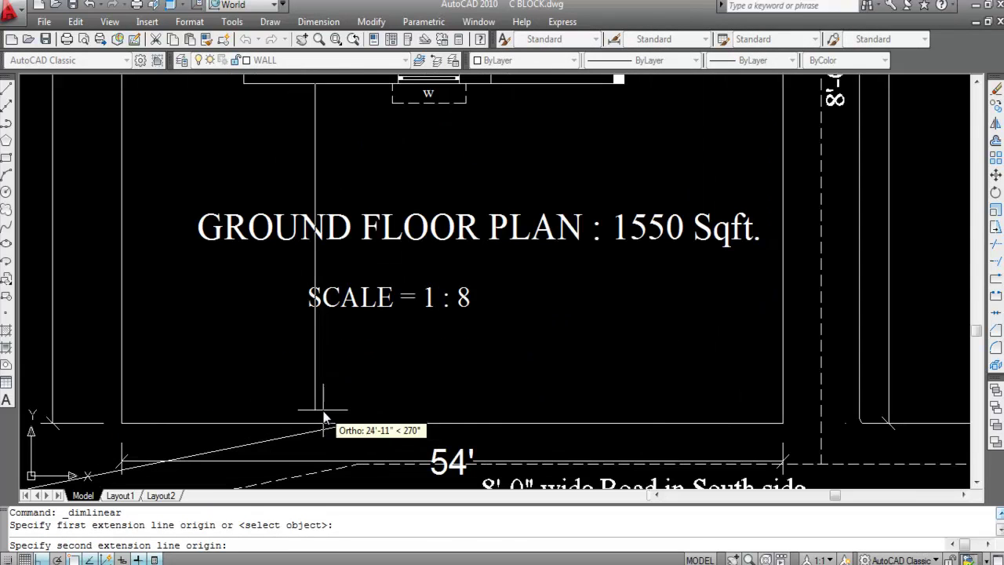
left_click(316, 423)
left_click(249, 311)
Override the text of the site plan's north setback dimension with 11'.
scroll(292, 369, "down", 6)
scroll(585, 172, "up", 4)
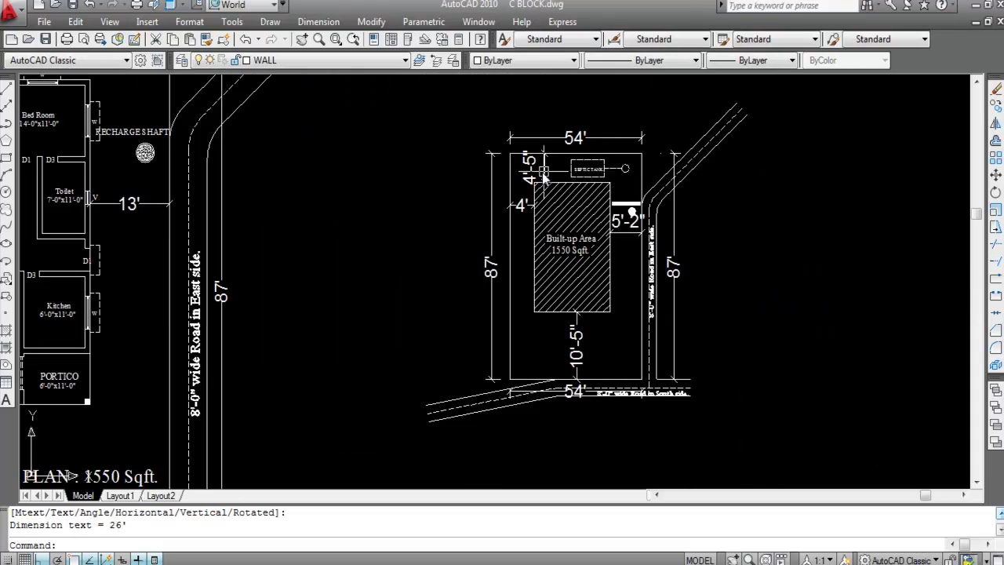
left_click(522, 162)
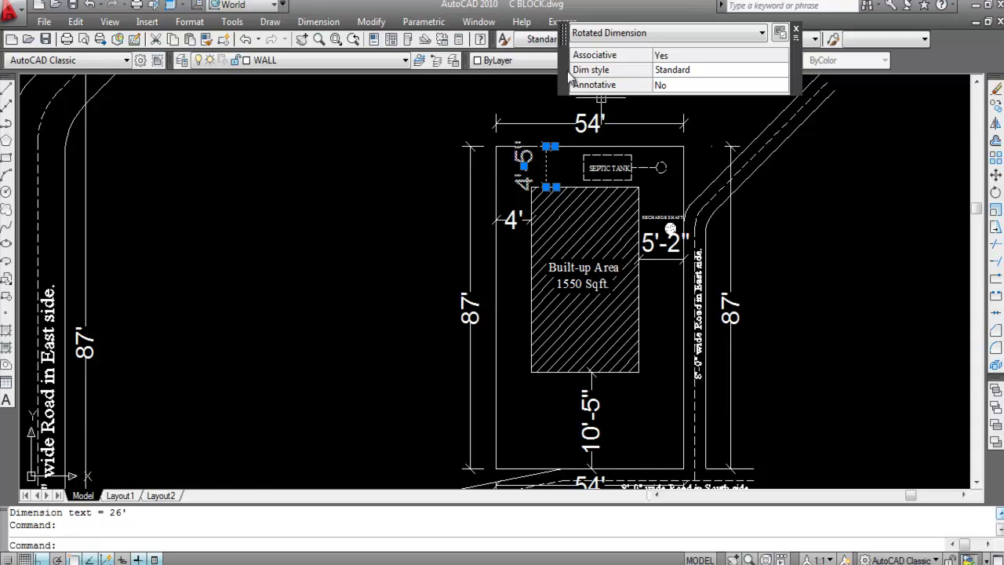
scroll(600, 256, "down", 5)
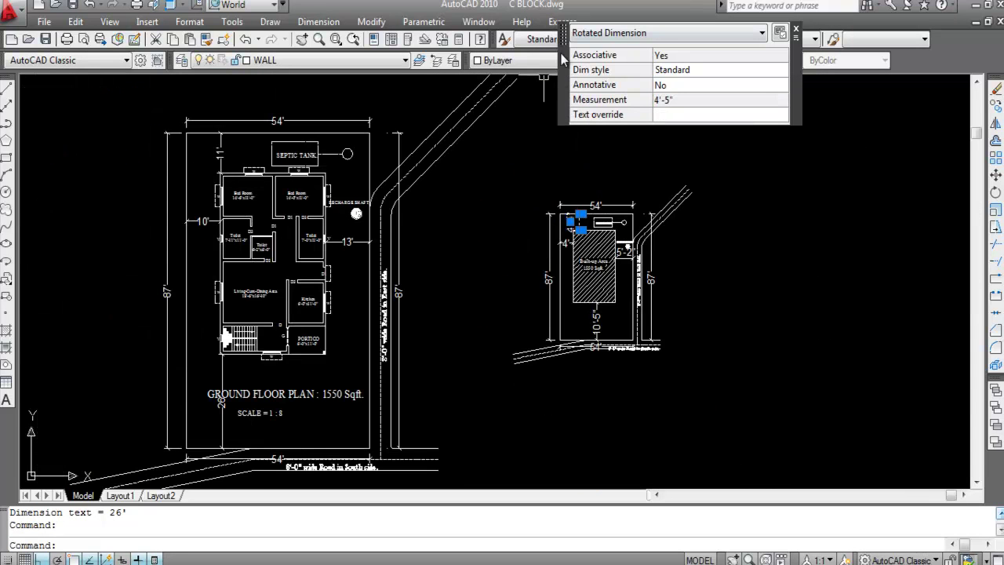
left_click(690, 114)
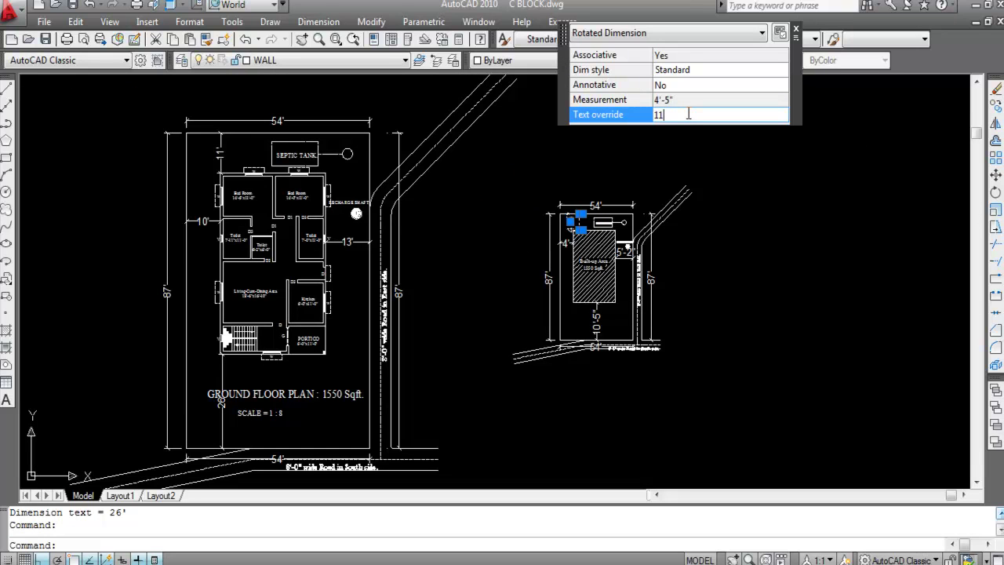
left_click(735, 224)
key("Escape")
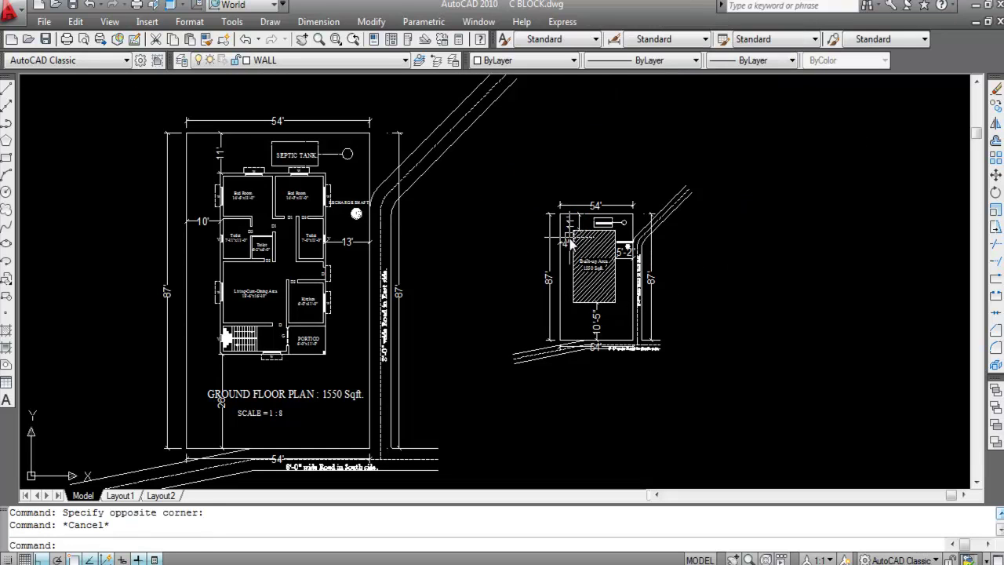
Override the text of the site plan's west setback dimension with 10'.
scroll(579, 258, "up", 3)
left_click(566, 243)
scroll(567, 297, "down", 2)
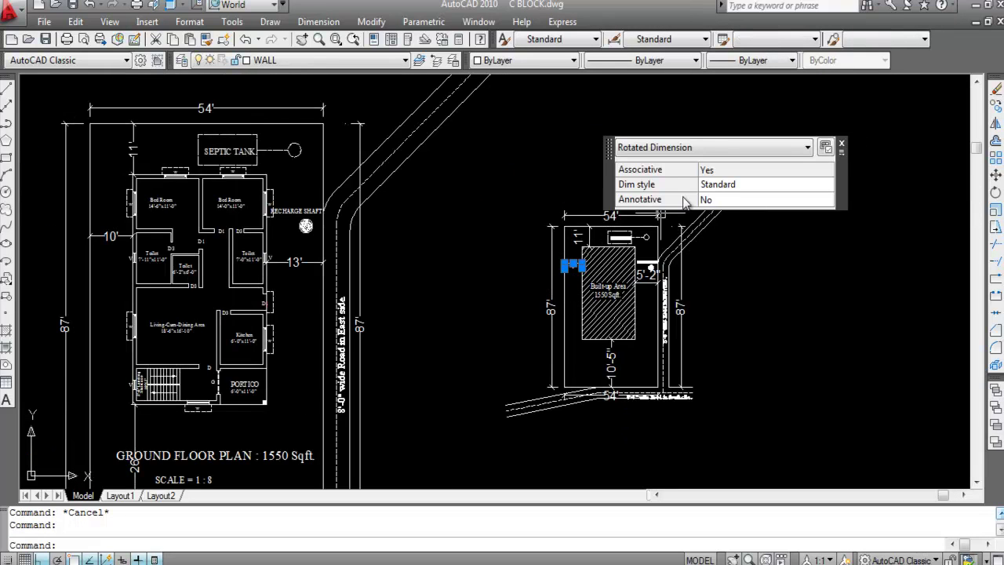
mouse_move(615, 191)
left_click(726, 228)
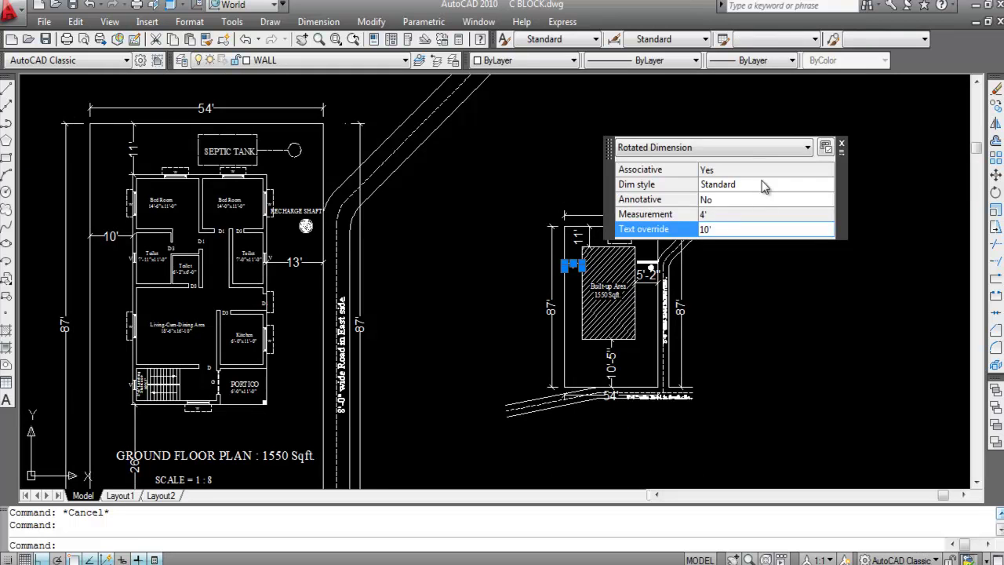
type("10'")
key("Return")
key("Escape")
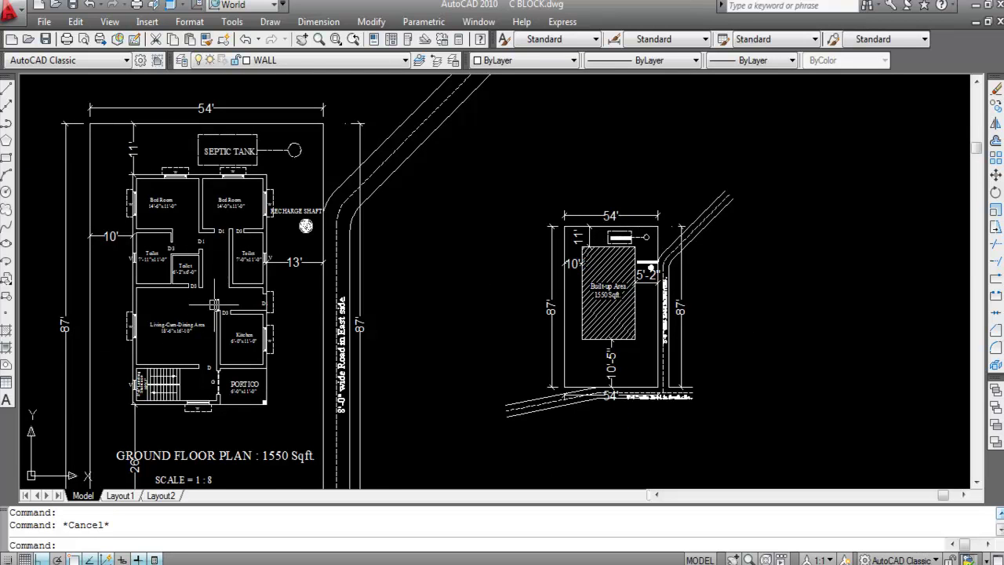
Override the text of the site plan's south setback dimension with 26'.
scroll(358, 354, "down", 2)
scroll(358, 354, "up", 3)
scroll(359, 354, "down", 2)
scroll(544, 303, "up", 2)
left_click(521, 306)
mouse_move(582, 260)
left_click(686, 288)
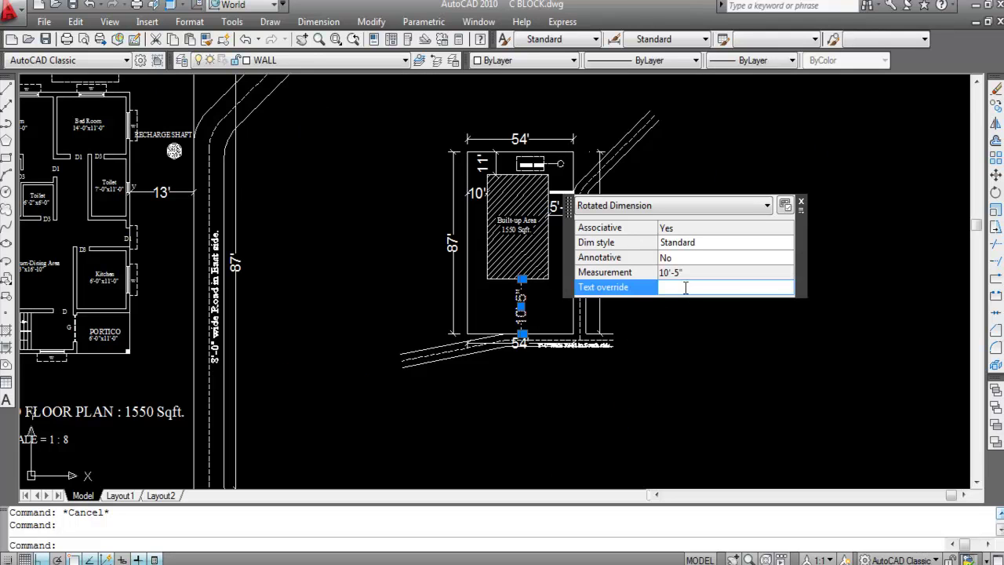
type("'")
key("Return")
left_click(702, 388)
key("Escape")
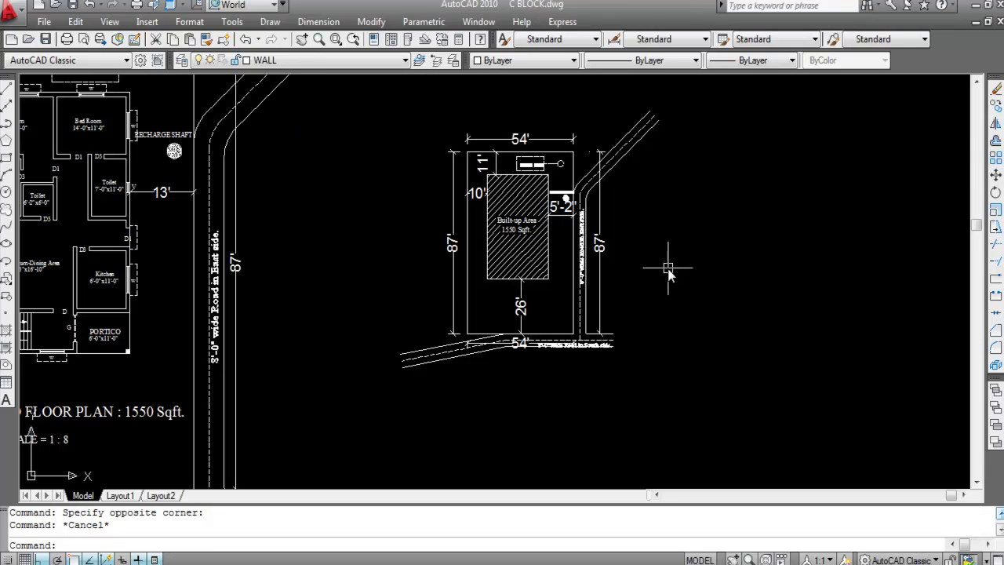
Override the text of the site plan's east setback dimension with 13'.
scroll(594, 220, "up", 3)
left_click(590, 216)
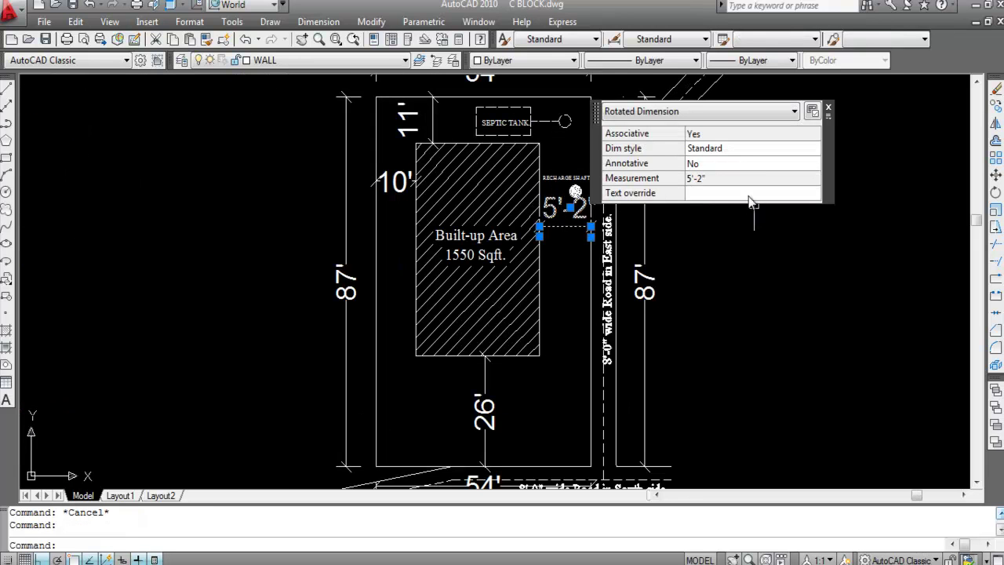
left_click(720, 193)
type("18'")
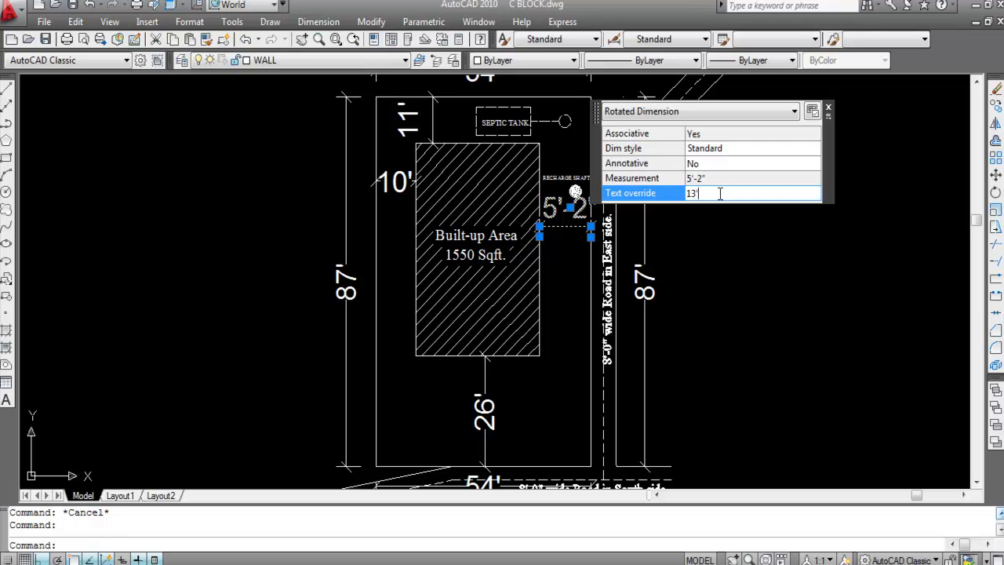
left_click(775, 267)
key("Escape")
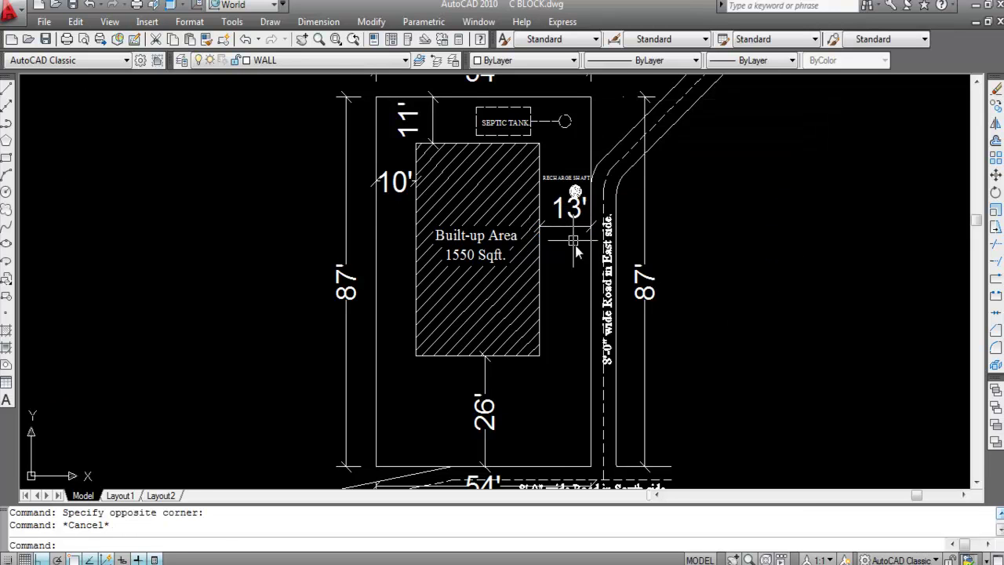
Move the site plan's east setback dimension slightly south, clear of the recharge shaft symbol.
scroll(572, 221, "up", 2)
left_click(585, 227)
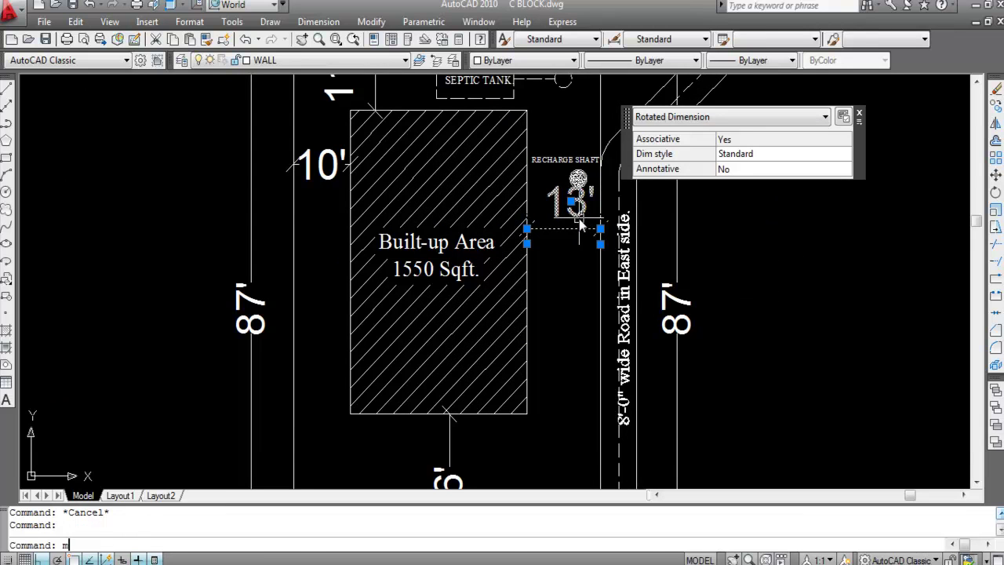
type("m")
key("Return")
left_click(578, 269)
left_click(581, 287)
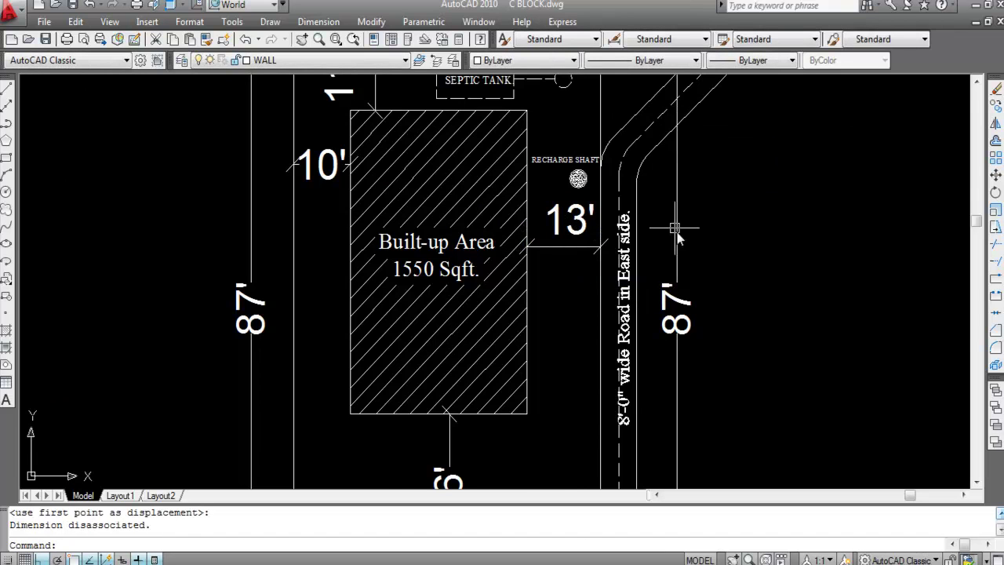
Turn off the Quick Properties palette and delete the four setback dimensions from the ground floor plan.
scroll(644, 203, "down", 4)
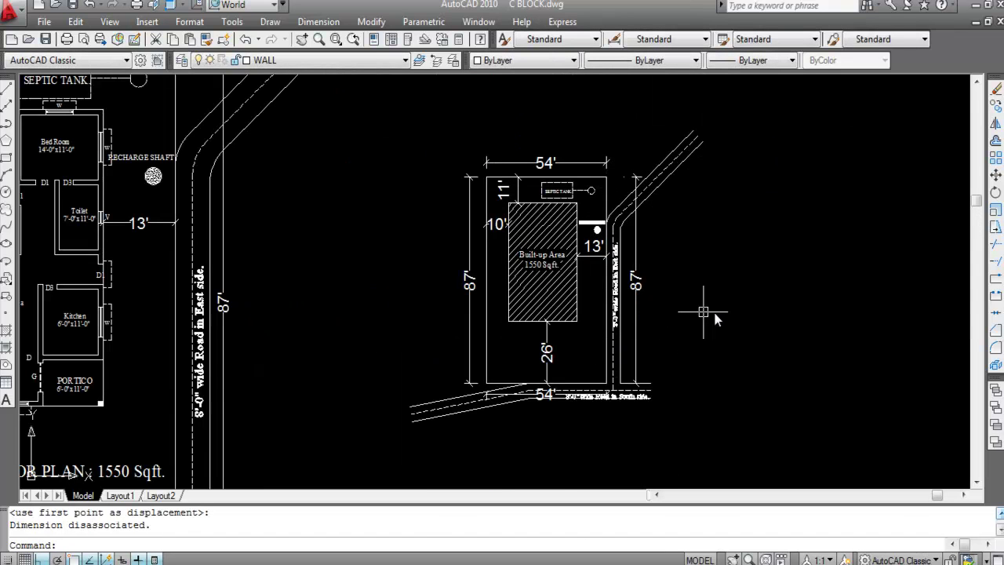
scroll(716, 288, "down", 2)
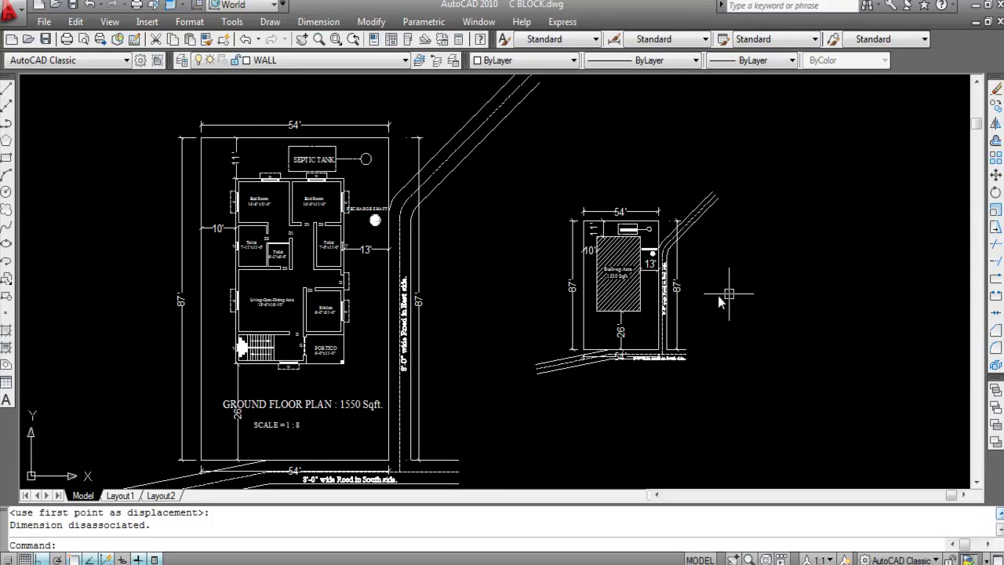
left_click(236, 166)
left_click(216, 227)
left_click(242, 443)
left_click(235, 435)
left_click(253, 415)
left_click(366, 250)
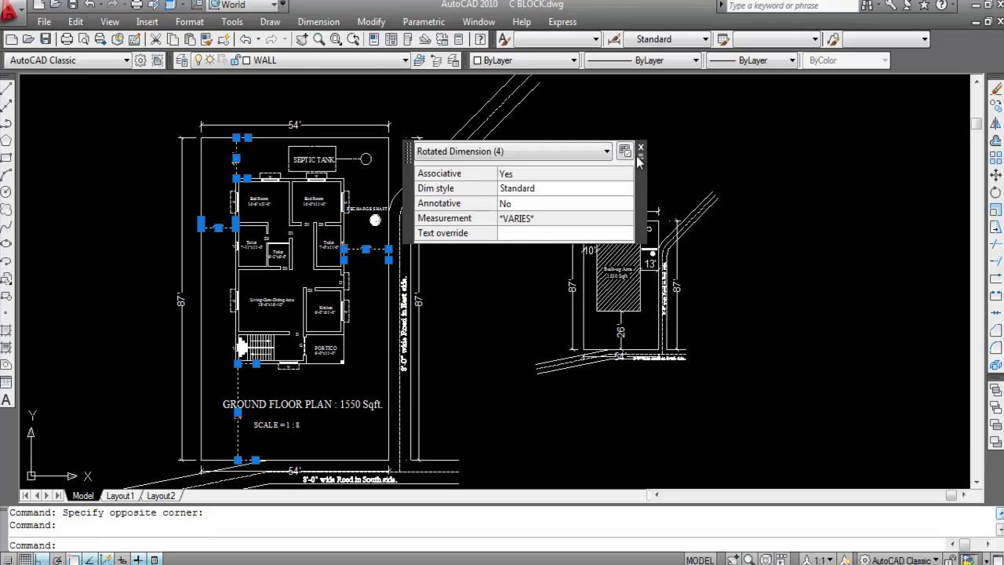
left_click(639, 159)
left_click(678, 184)
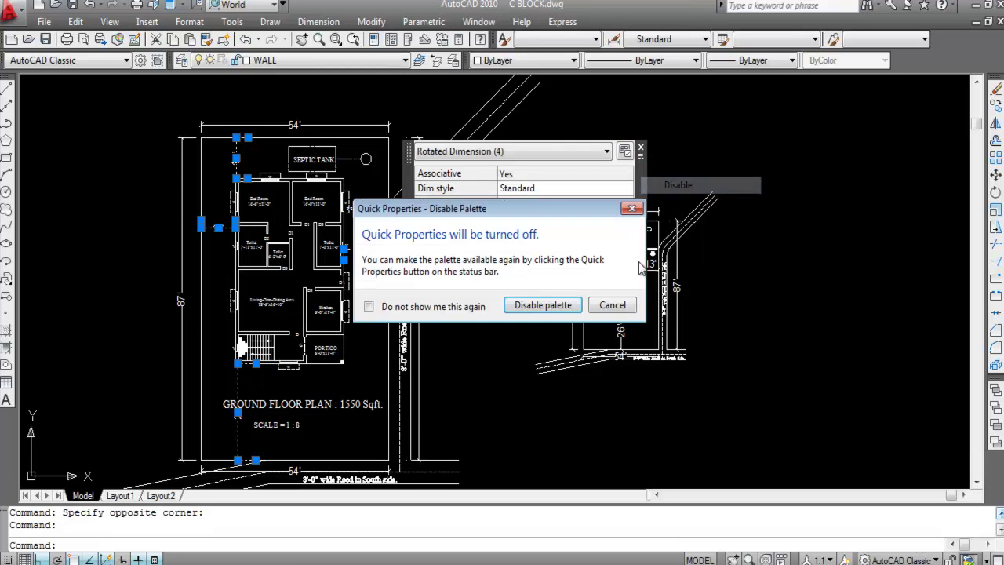
left_click(565, 306)
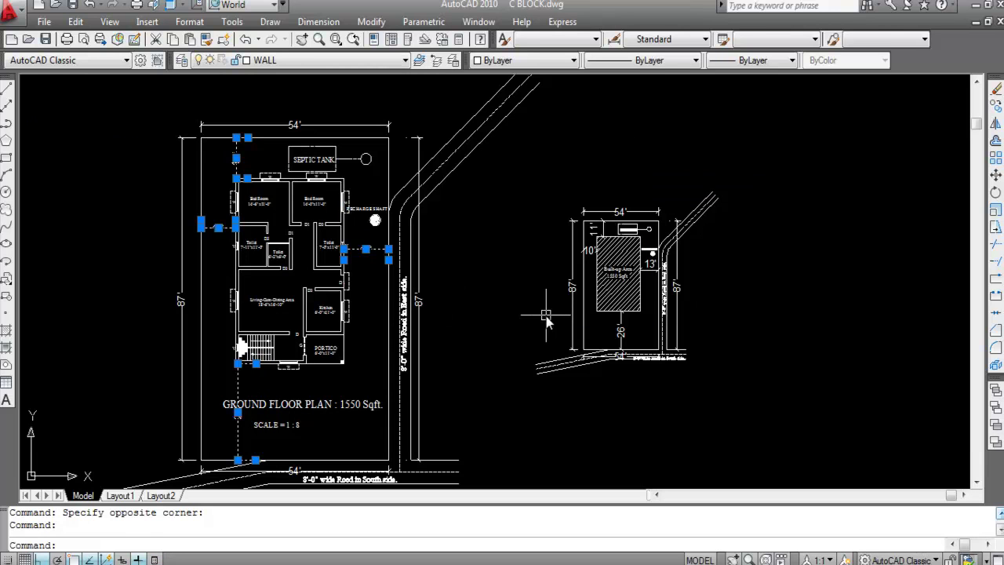
key("Delete")
Save the drawing.
scroll(558, 315, "down", 2)
scroll(564, 313, "up", 4)
key("ctrl+s")
scroll(350, 343, "up", 2)
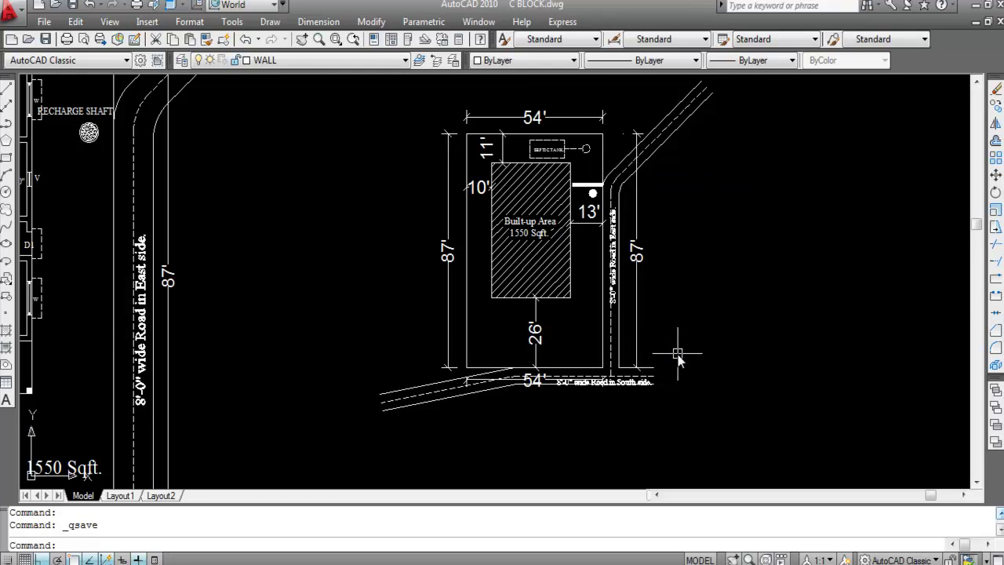
left_click(487, 148)
right_click(488, 151)
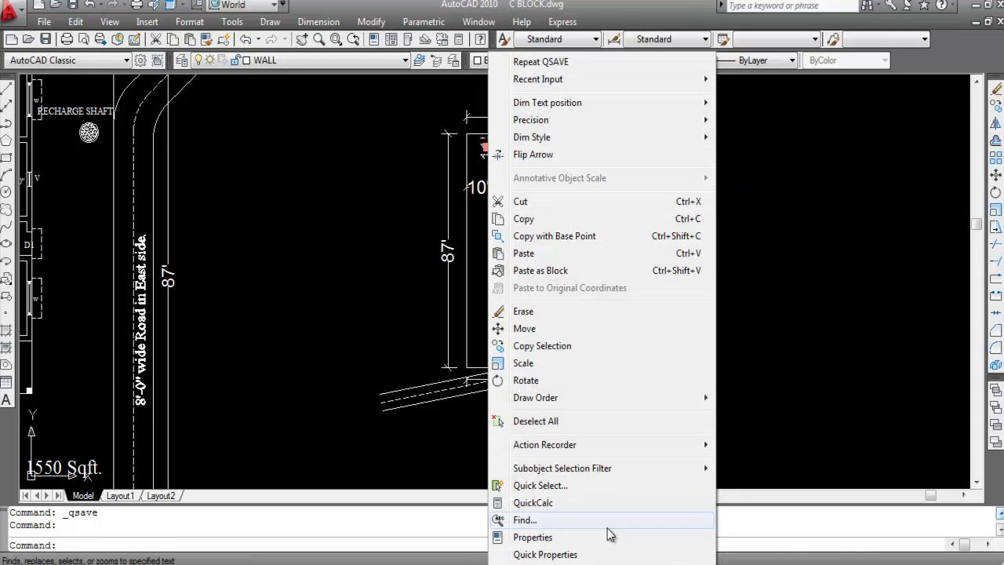
left_click(538, 535)
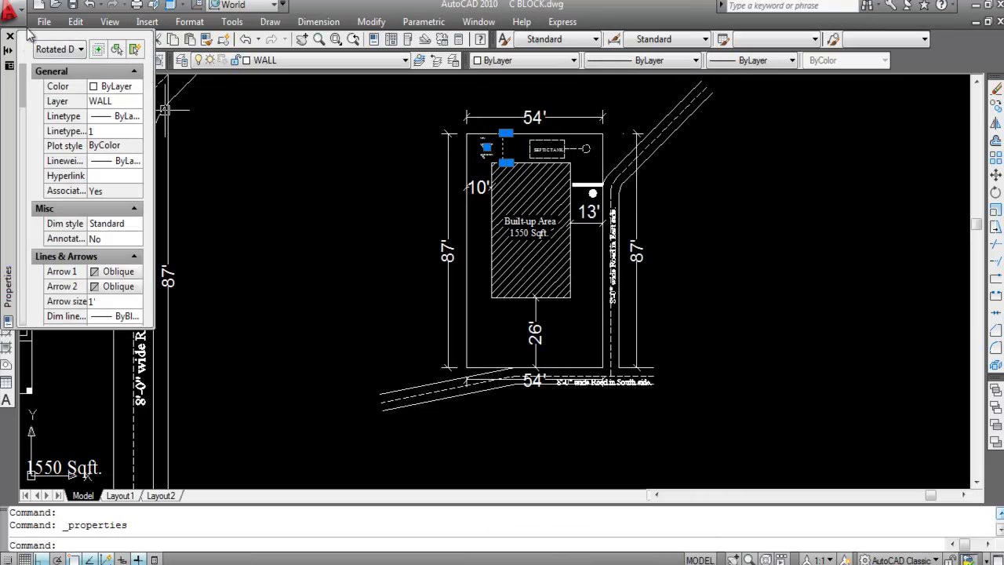
left_click(9, 36)
Turn on Quick Properties for the site plan's north setback dimension and enter 11' as its text override again.
right_click(497, 153)
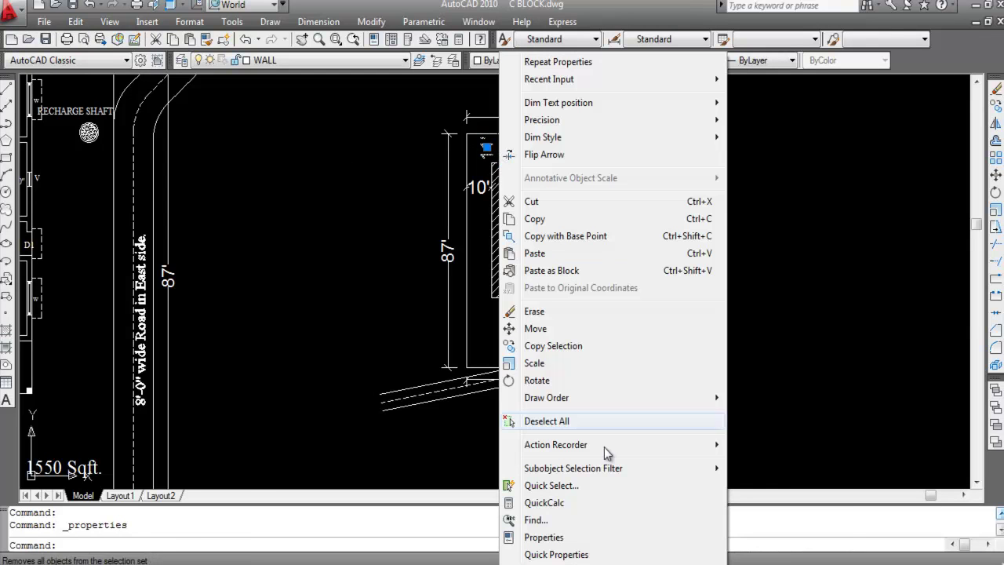
left_click(533, 544)
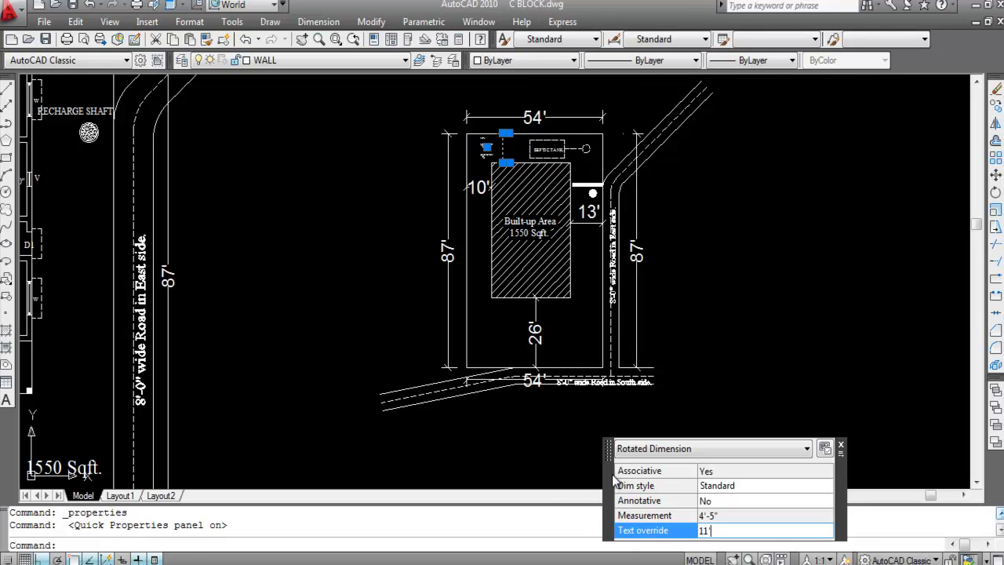
key("Return")
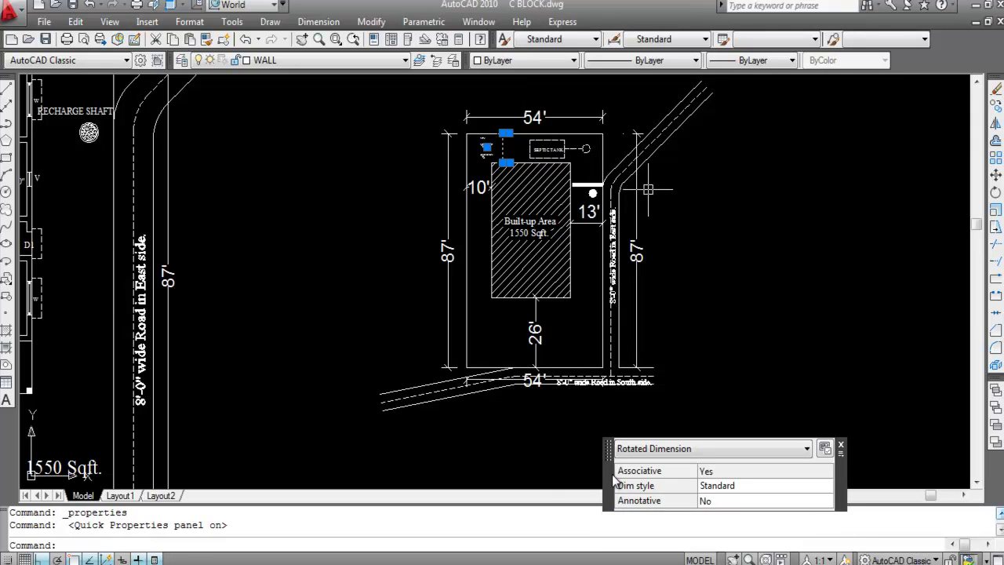
key("Escape")
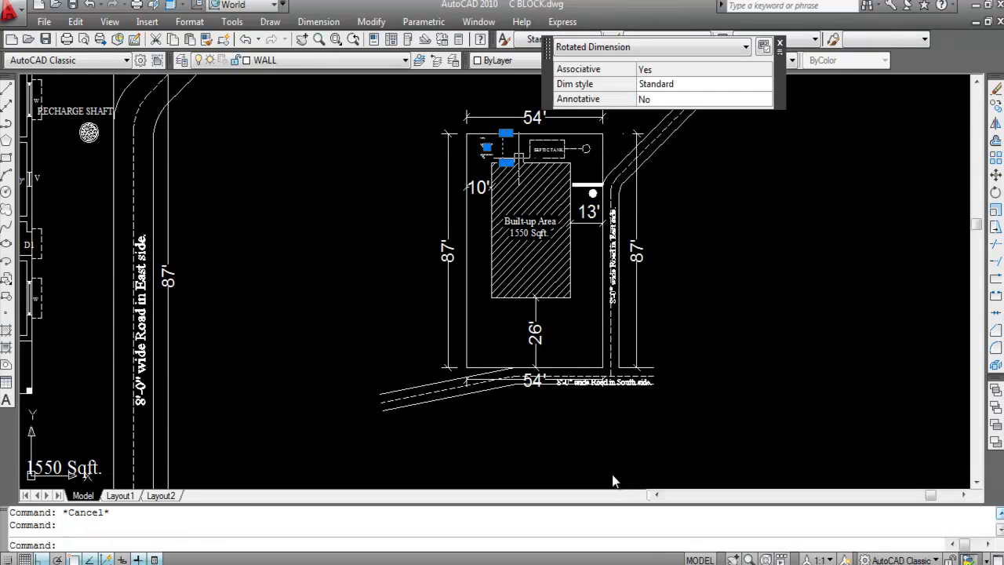
Replace the site plan's north setback dimension with a new linear dimension between the plot boundary and the built-up area, placing its text outside the plot.
key("Delete")
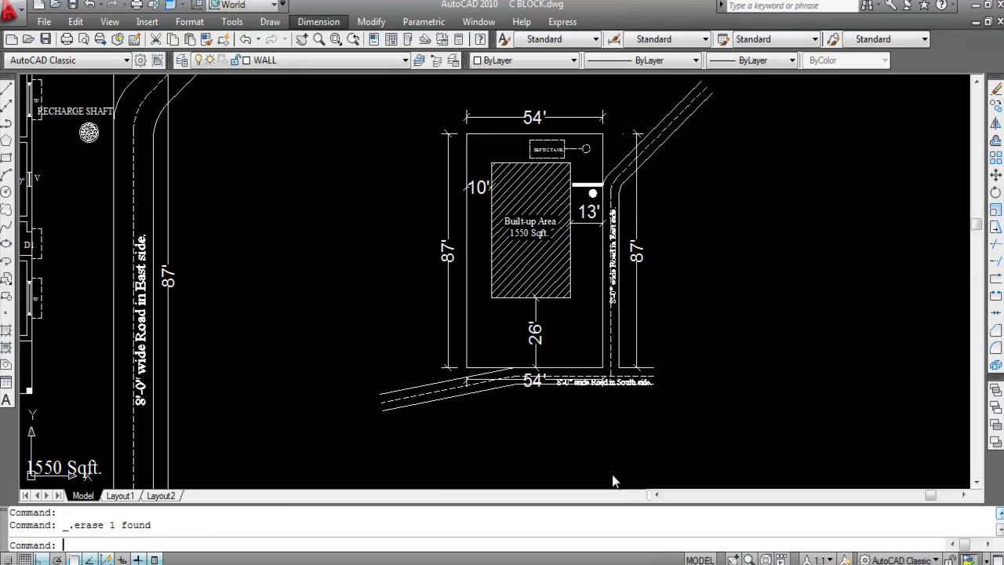
key("alt+n")
key("Down")
key("Down")
key("Down")
key("Up")
key("Up")
key("Return")
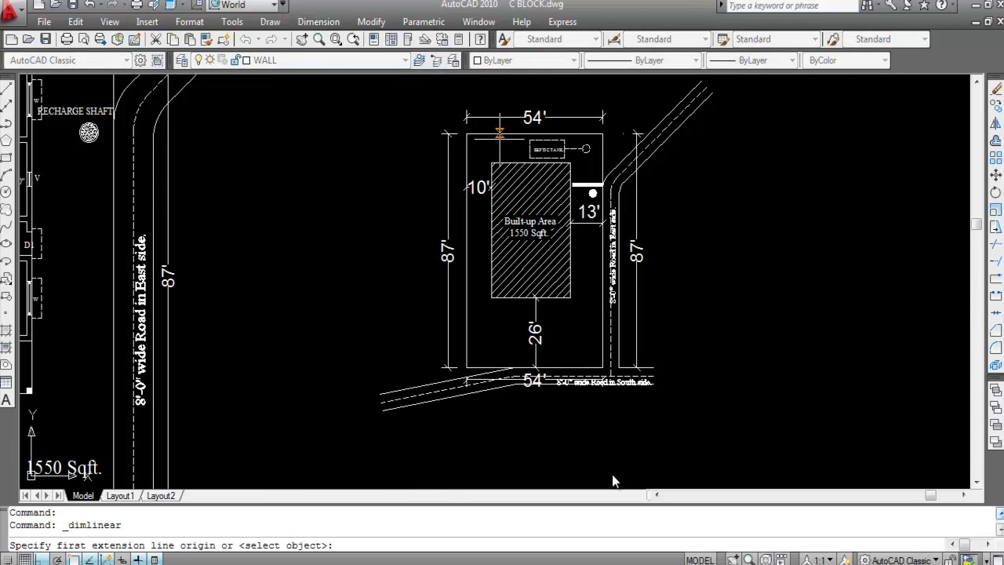
left_click(500, 132)
left_click(500, 120)
scroll(510, 129, "up", 4)
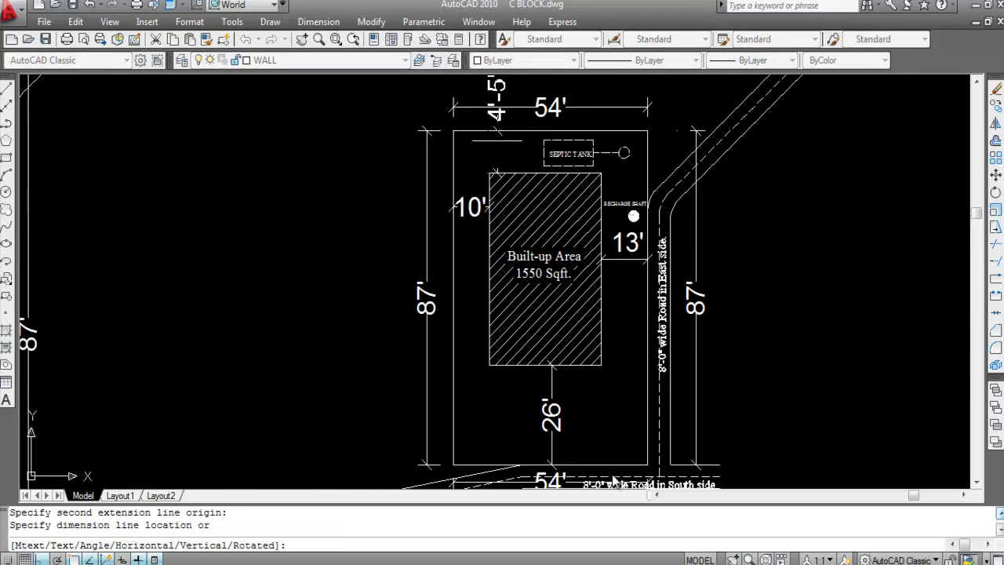
scroll(509, 129, "down", 3)
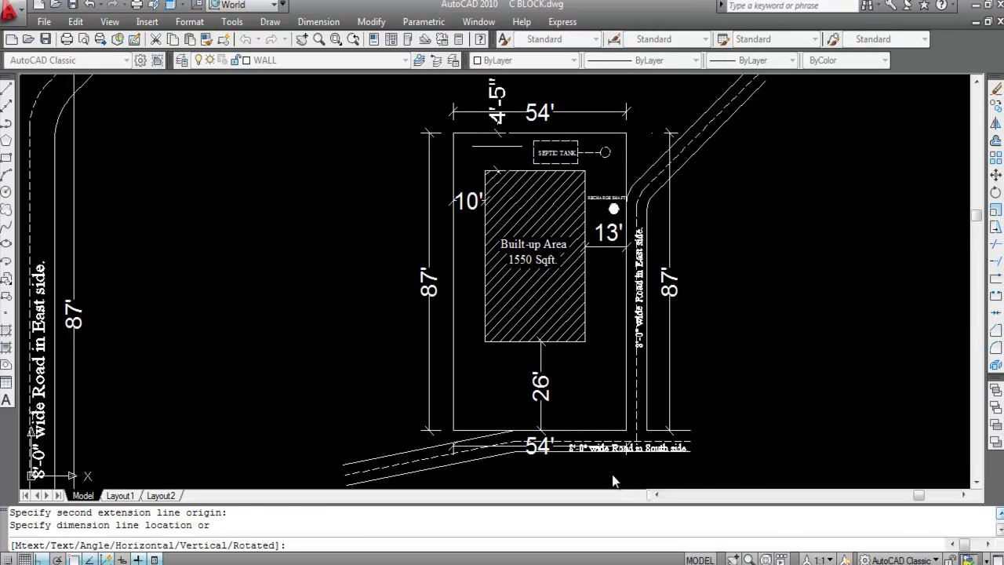
left_click(497, 92)
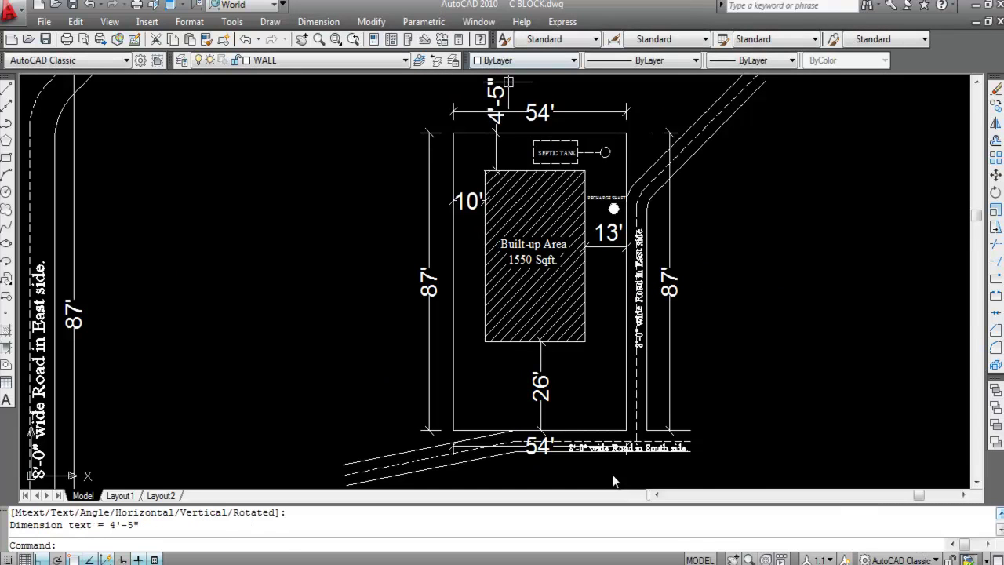
Set the new north setback dimension's text override to 11'.
left_click(499, 92)
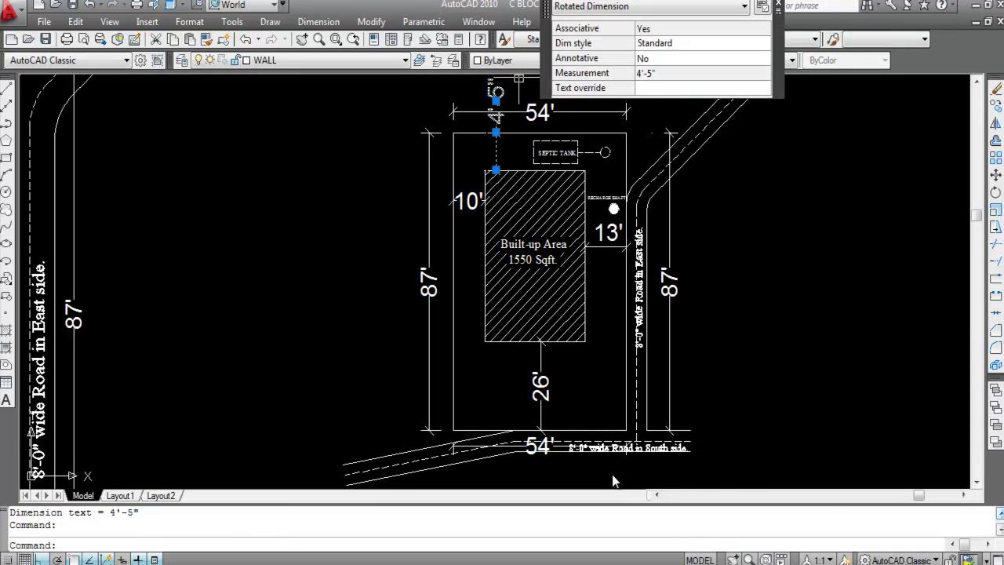
key("Tab")
type("4'")
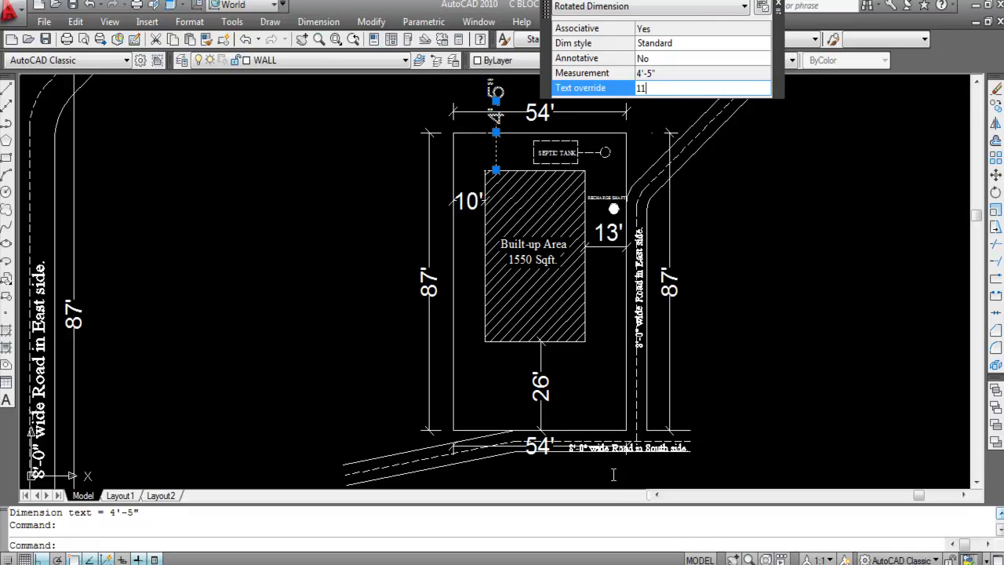
key("Return")
key("Escape")
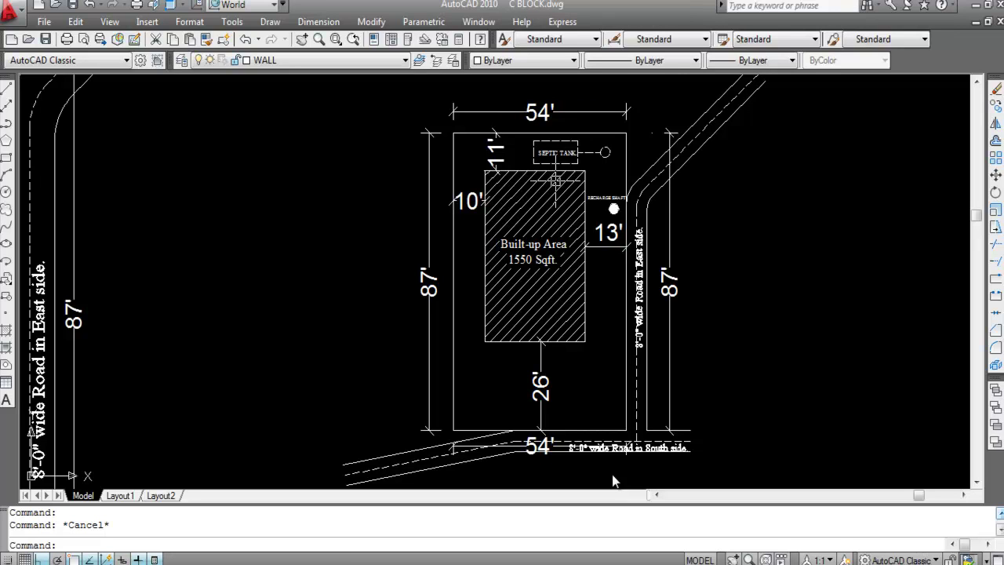
Undo the recent changes back through the deletion of the original north setback dimension.
type("u")
key("Return")
key("Return")
key("Return")
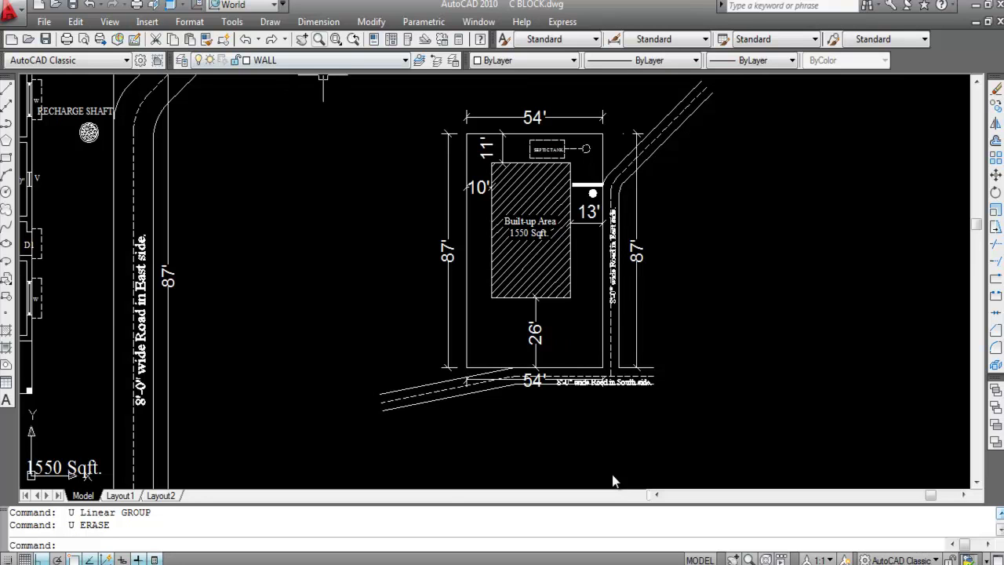
Try to add another linear dimension across the north setback, between the existing 11' dimension and the septic tank.
key("alt+n")
key("Return")
scroll(515, 162, "up", 2)
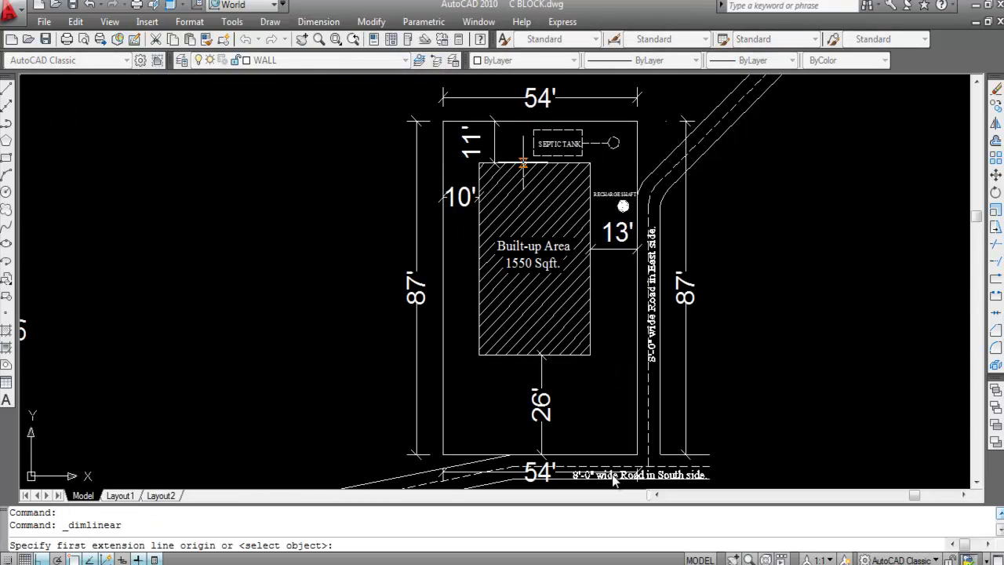
left_click(515, 163)
left_click(515, 146)
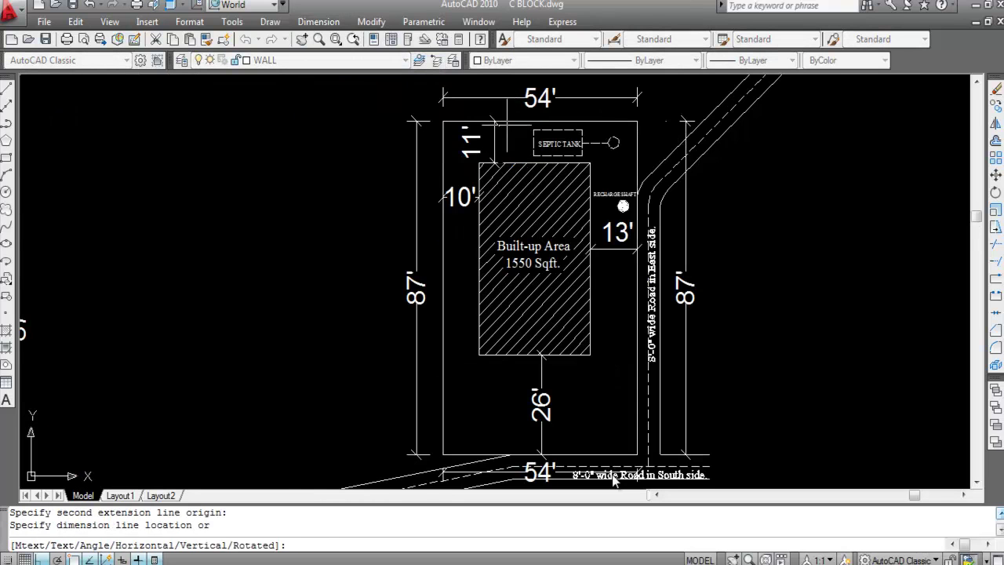
scroll(510, 128, "down", 2)
key("Escape")
right_click(483, 78)
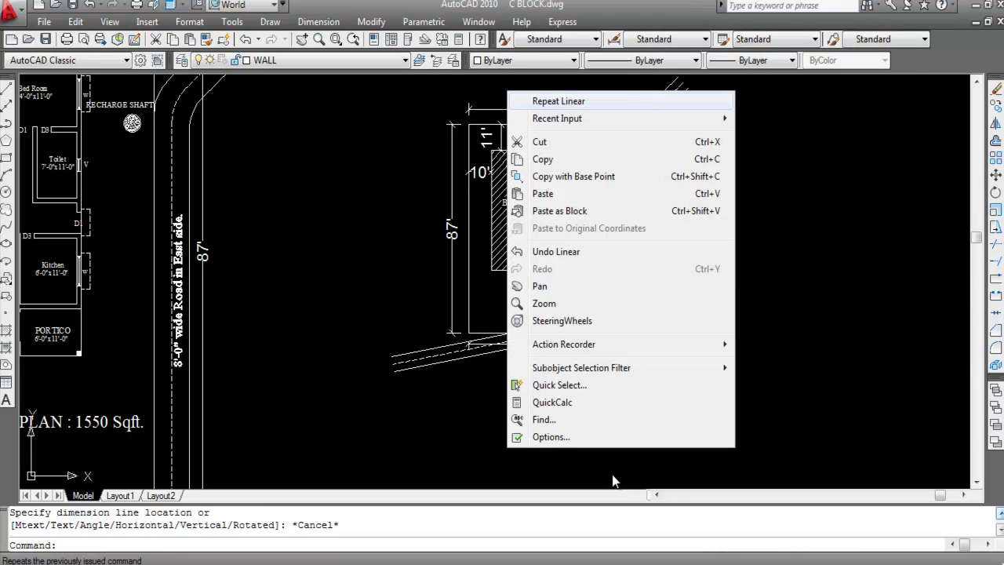
left_click(510, 85)
scroll(515, 113, "up", 2)
left_click(510, 137)
left_click(510, 173)
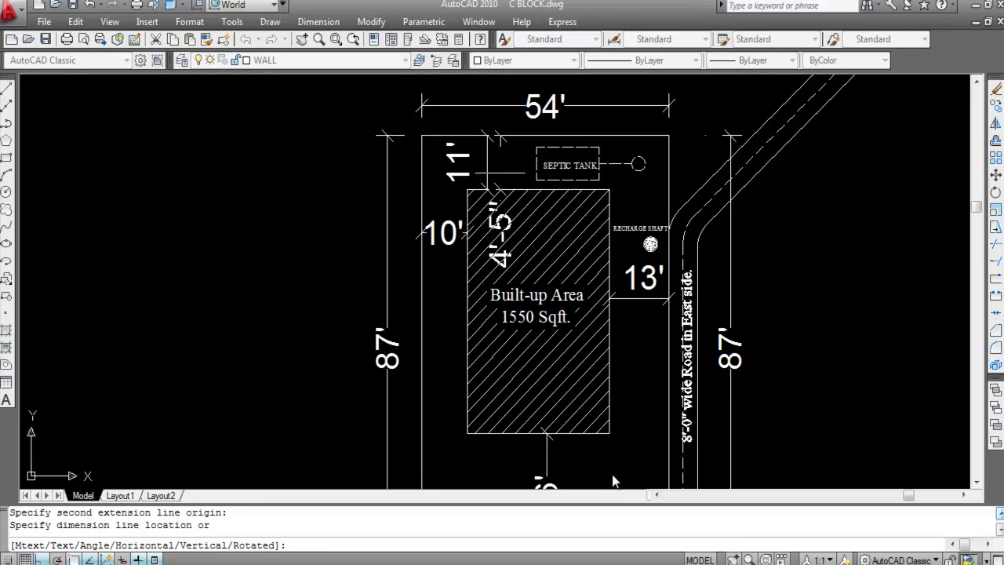
key("Escape")
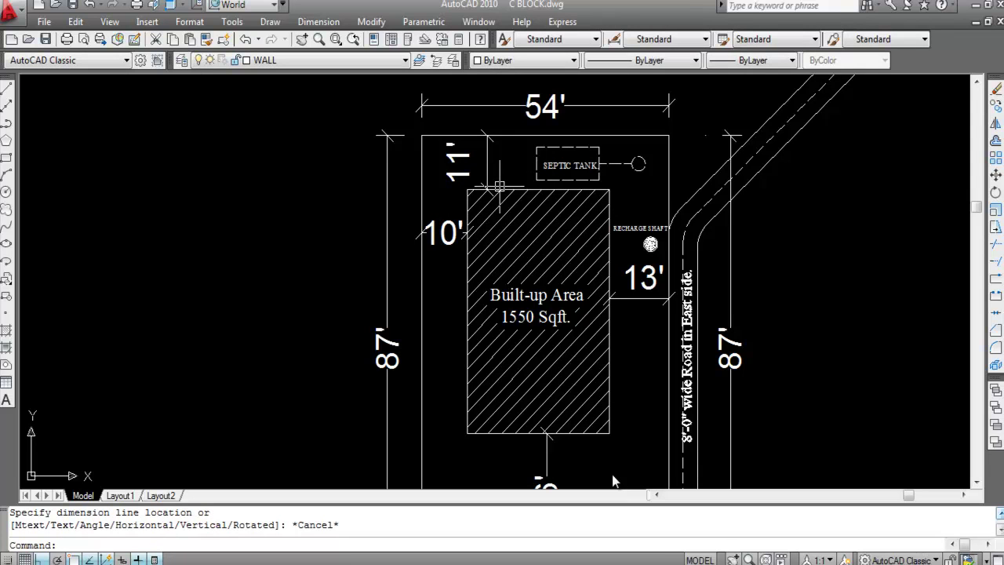
scroll(445, 182, "down", 2)
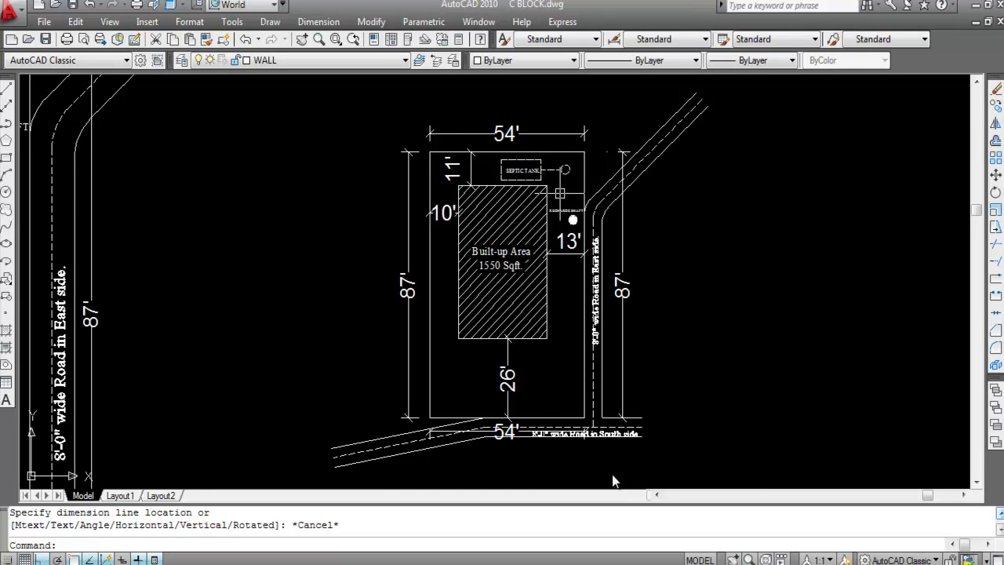
scroll(565, 227, "down", 2)
scroll(502, 294, "up", 1)
scroll(533, 337, "down", 2)
scroll(518, 290, "up", 1)
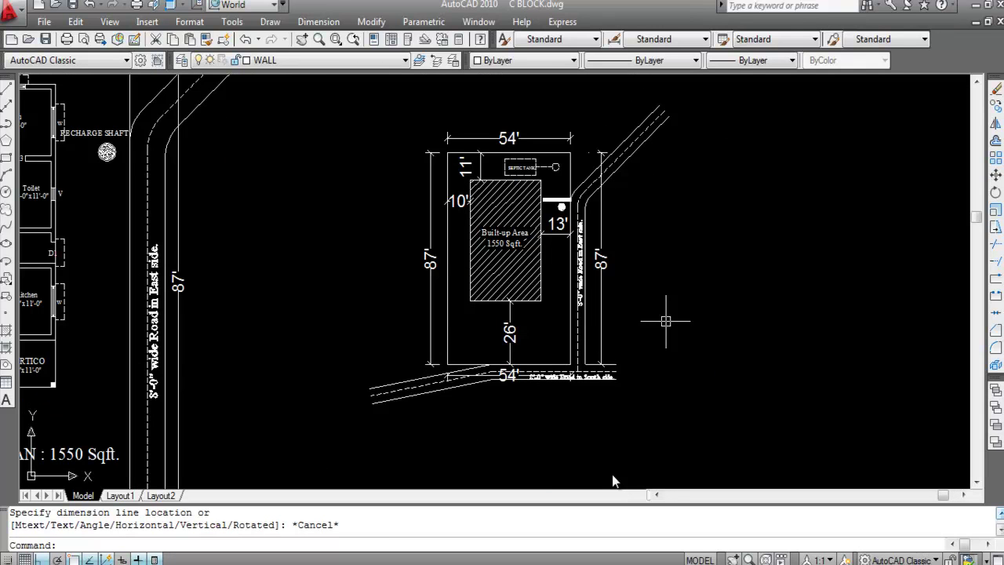